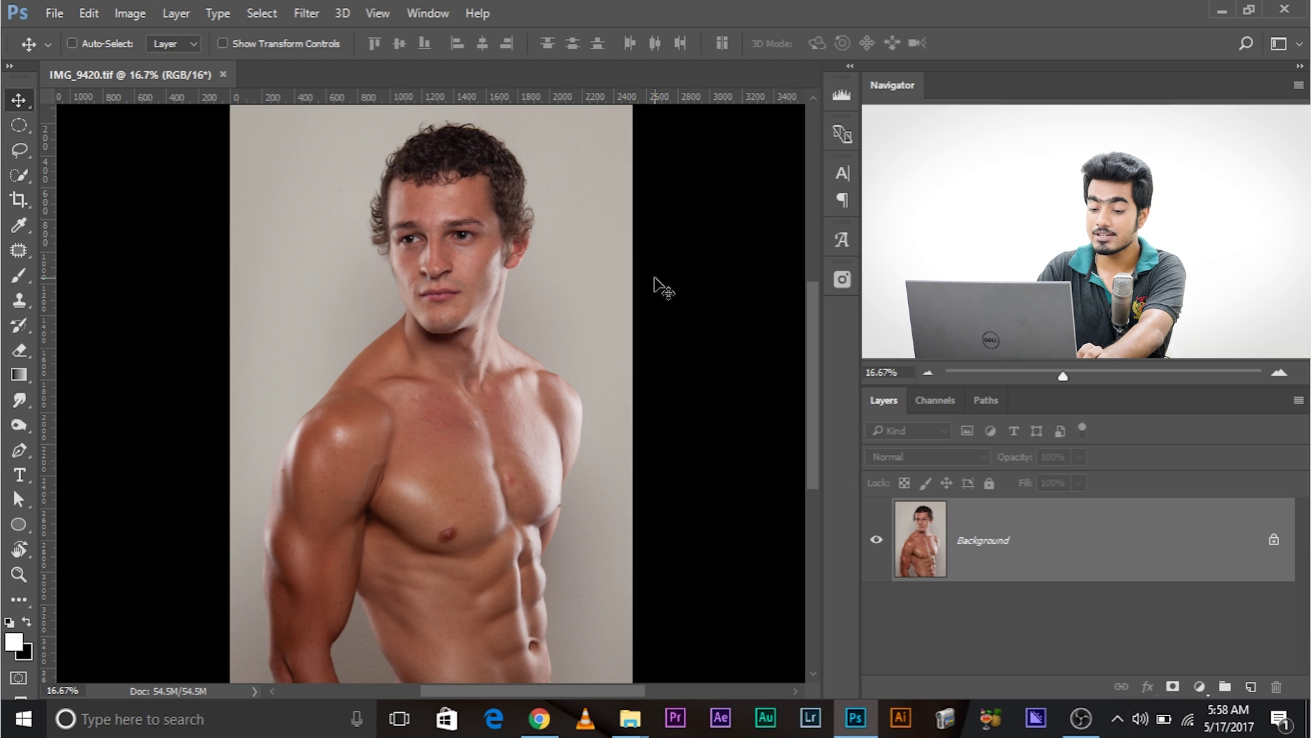
Step: Duplicate the Background layer
key("ctrl+j")
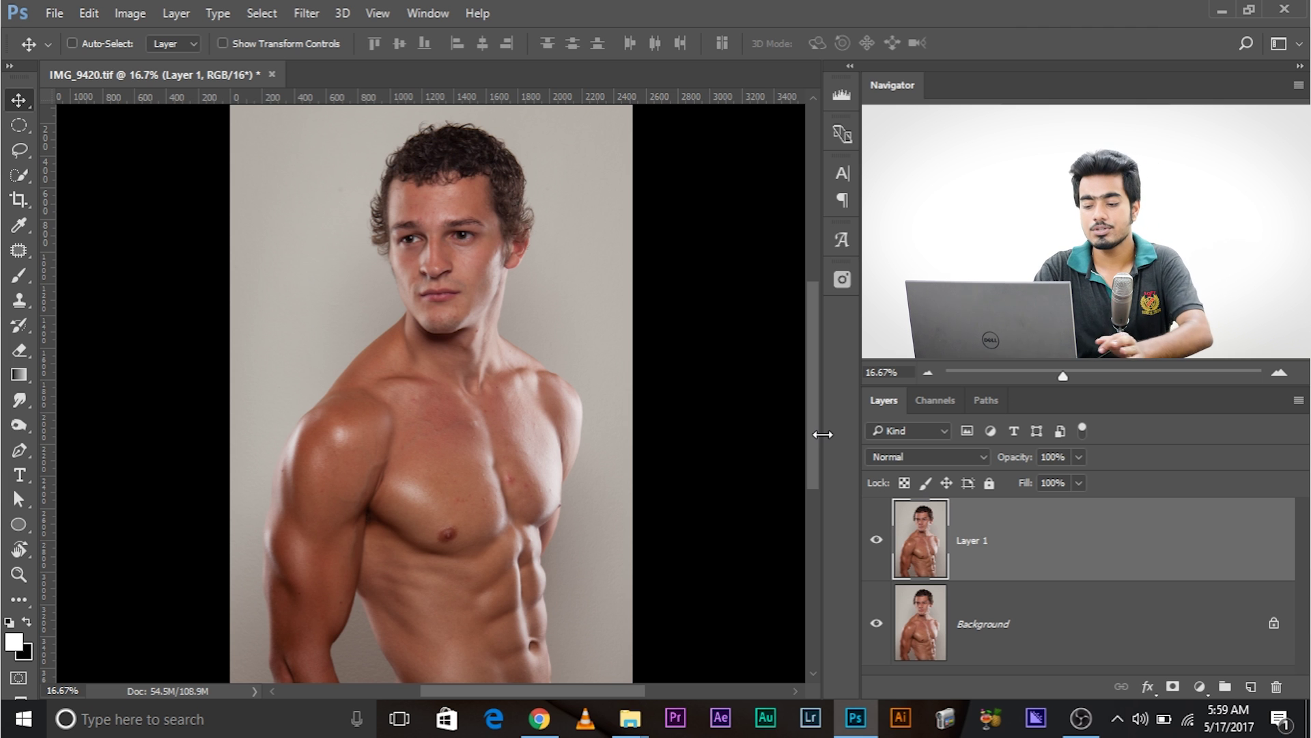
Step: Examine the shoulders, face and the curly hair on both sides of the man's head up close
key("ctrl+plus")
key("ctrl+plus")
key("ctrl+plus")
key("ctrl+plus")
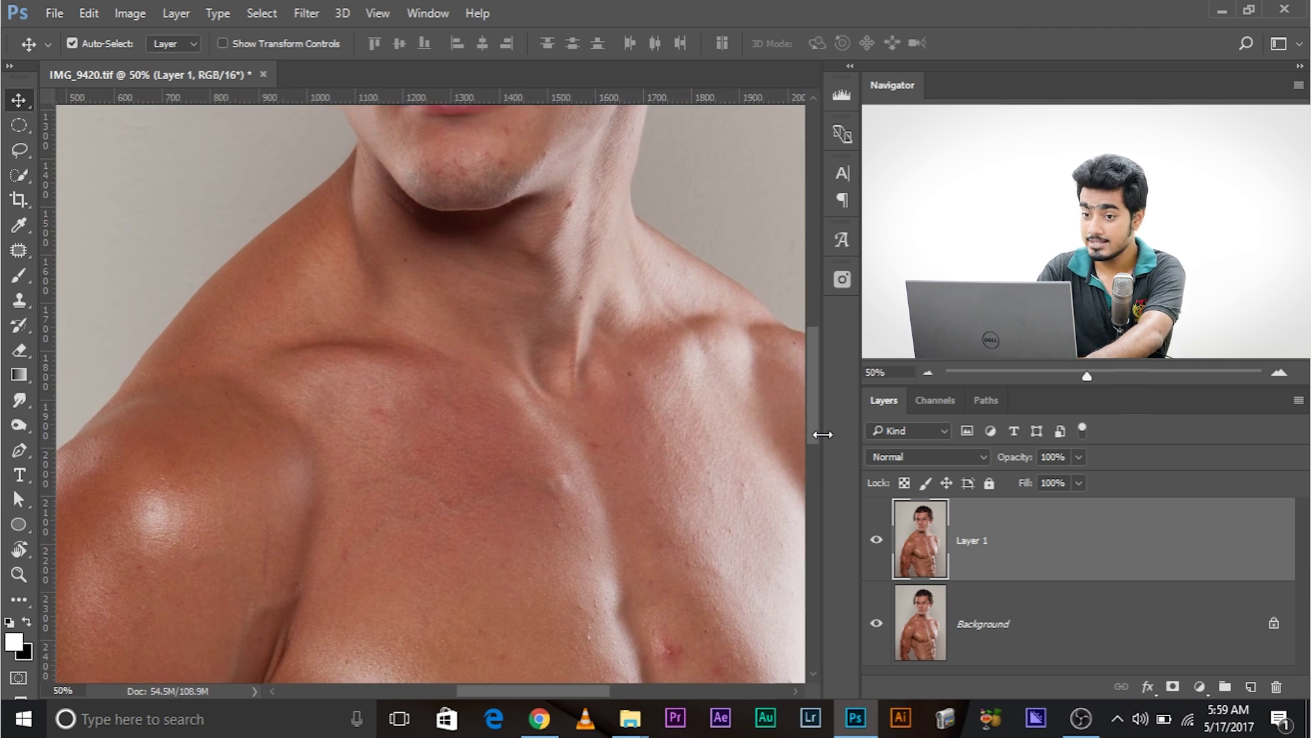
key("ctrl+minus")
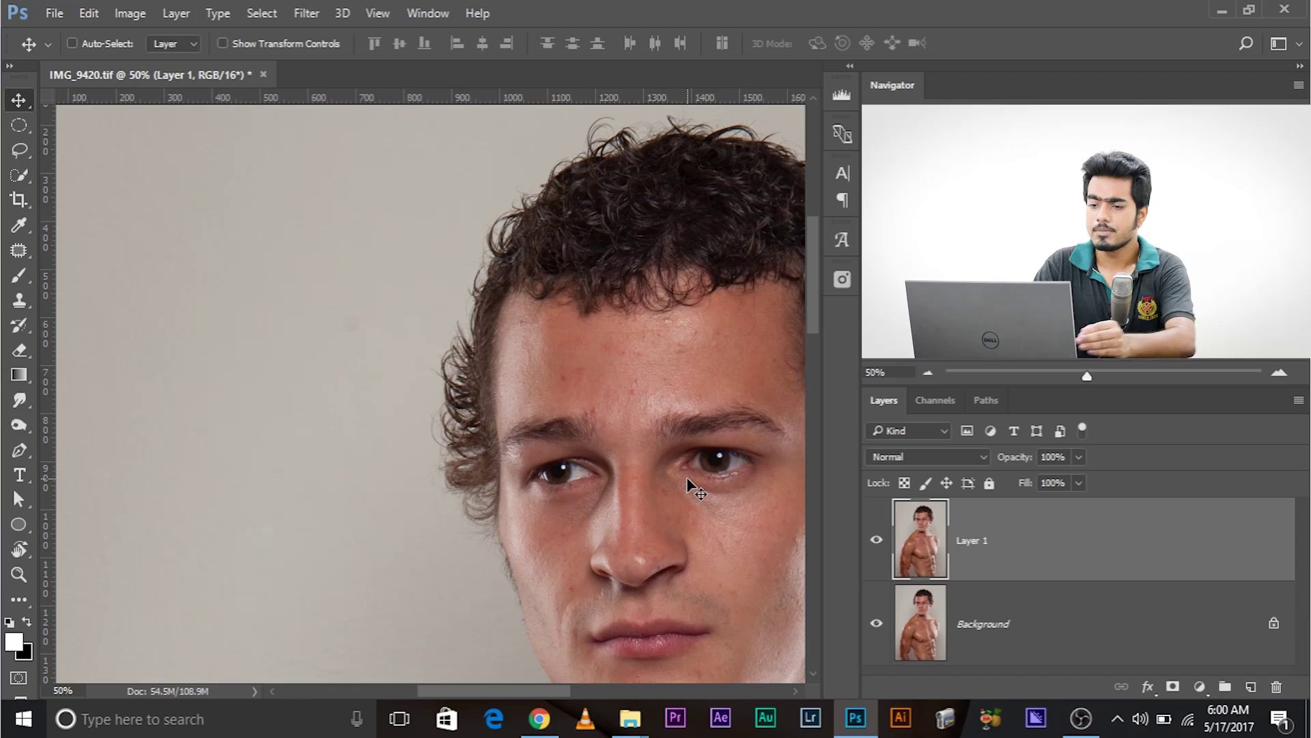
key("ctrl+plus")
key("ctrl+plus")
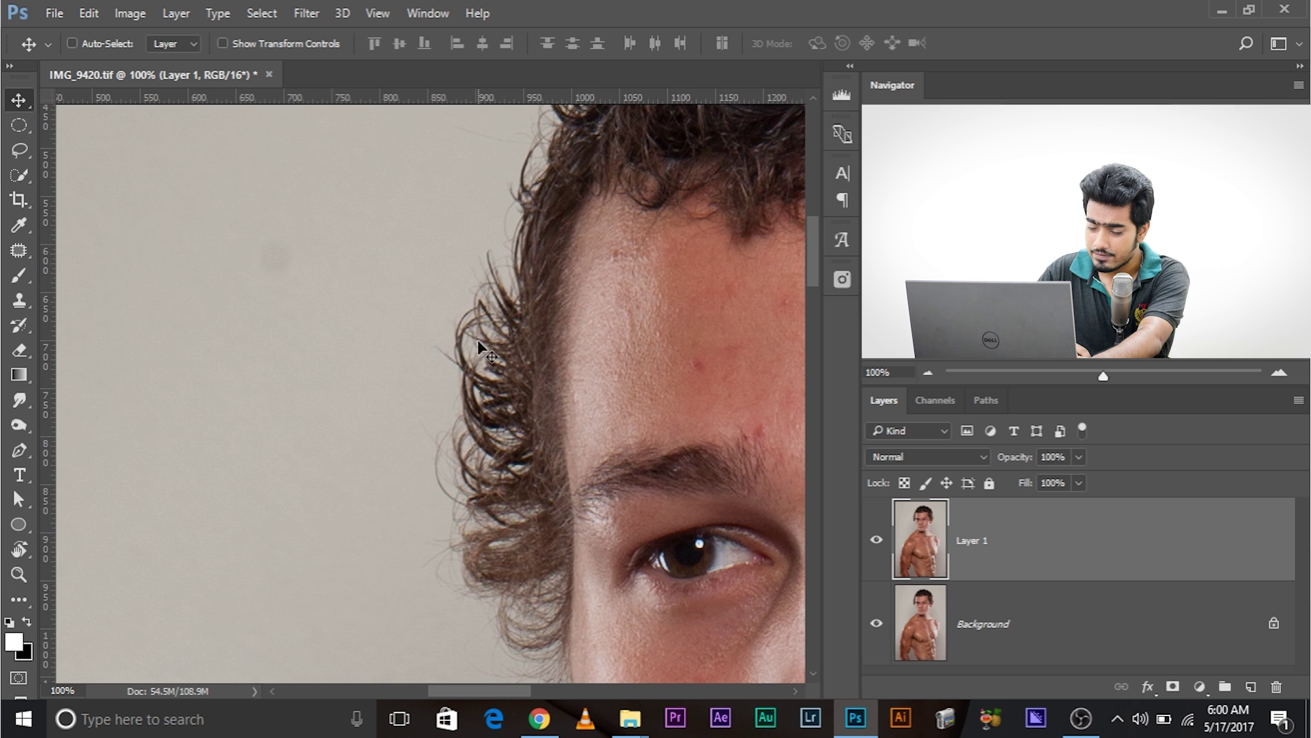
left_click_drag(650, 316, 191, 357)
left_click_drag(789, 416, 545, 344)
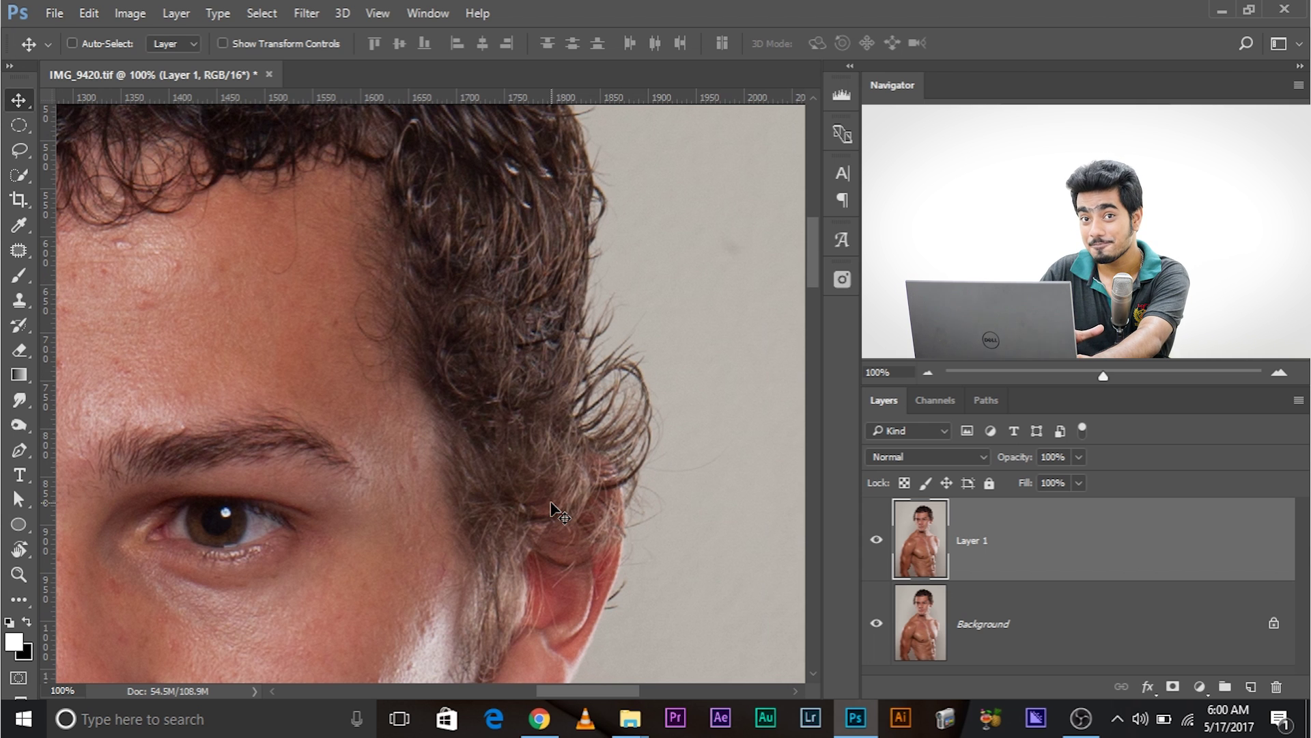
left_click_drag(401, 518, 747, 578)
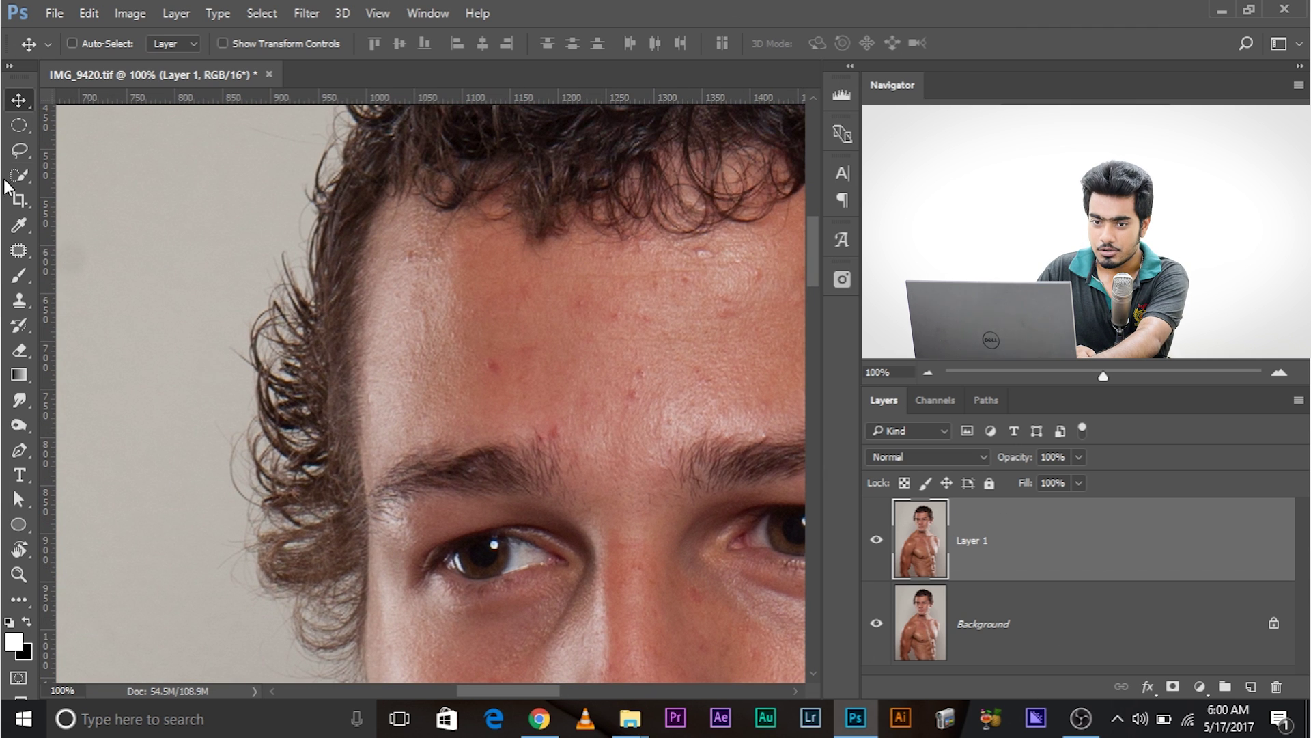
Step: Lasso the protruding curls beside the eye with some surrounding background, and copy them from Layer 1 to a new layer
left_click(12, 151)
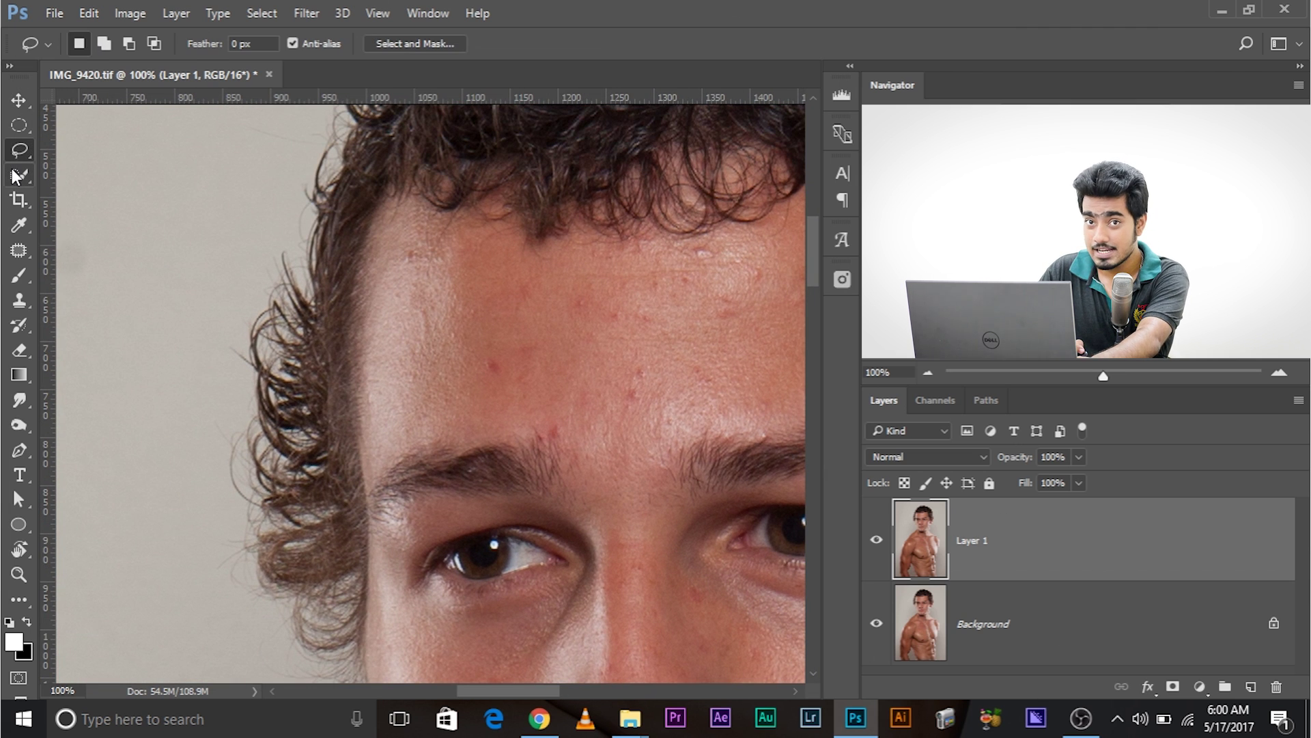
left_click_drag(361, 374, 378, 379)
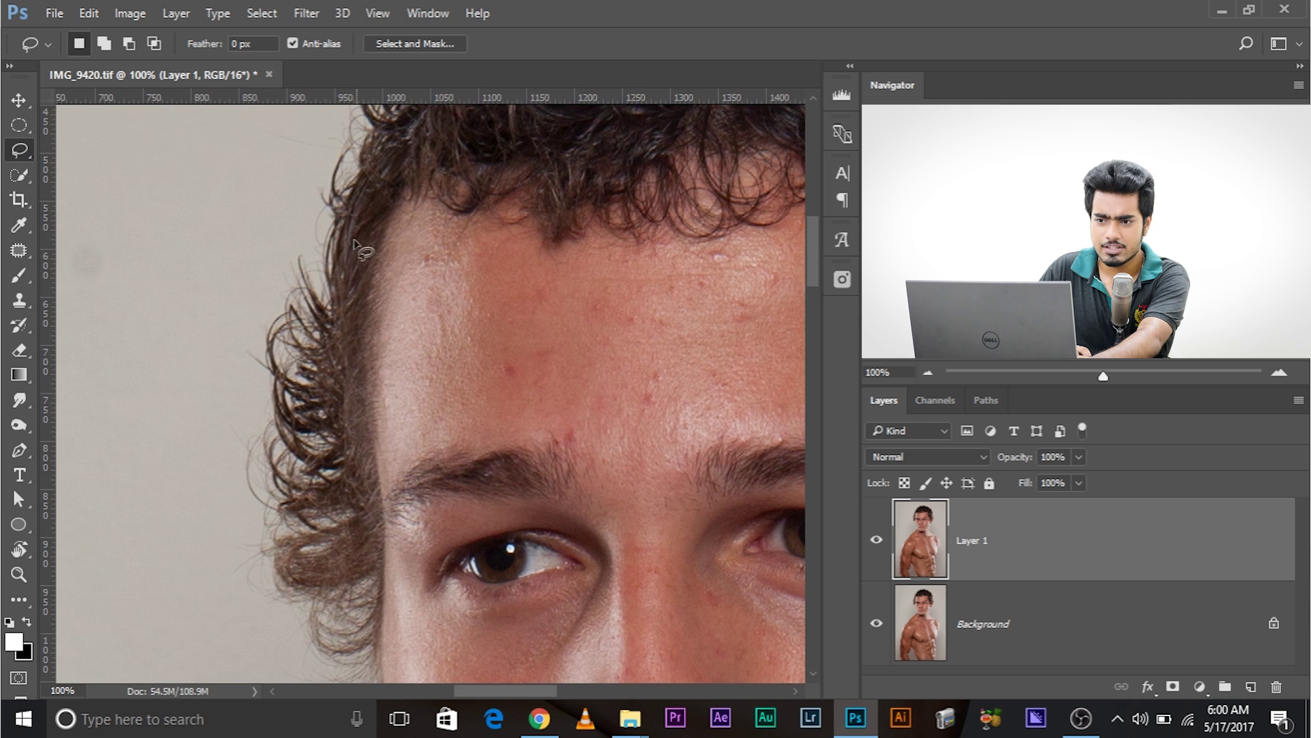
left_click_drag(392, 426, 460, 378)
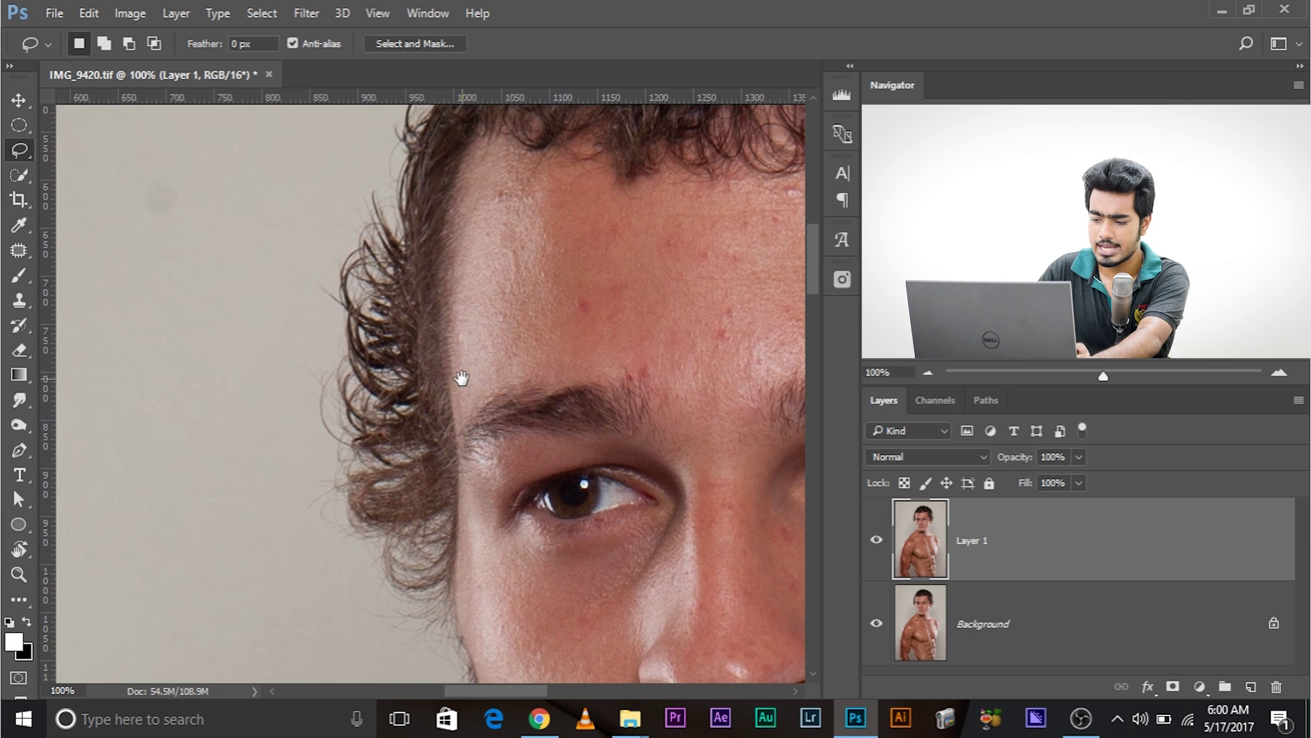
key("ctrl+minus")
scroll(462, 380, "down", 1)
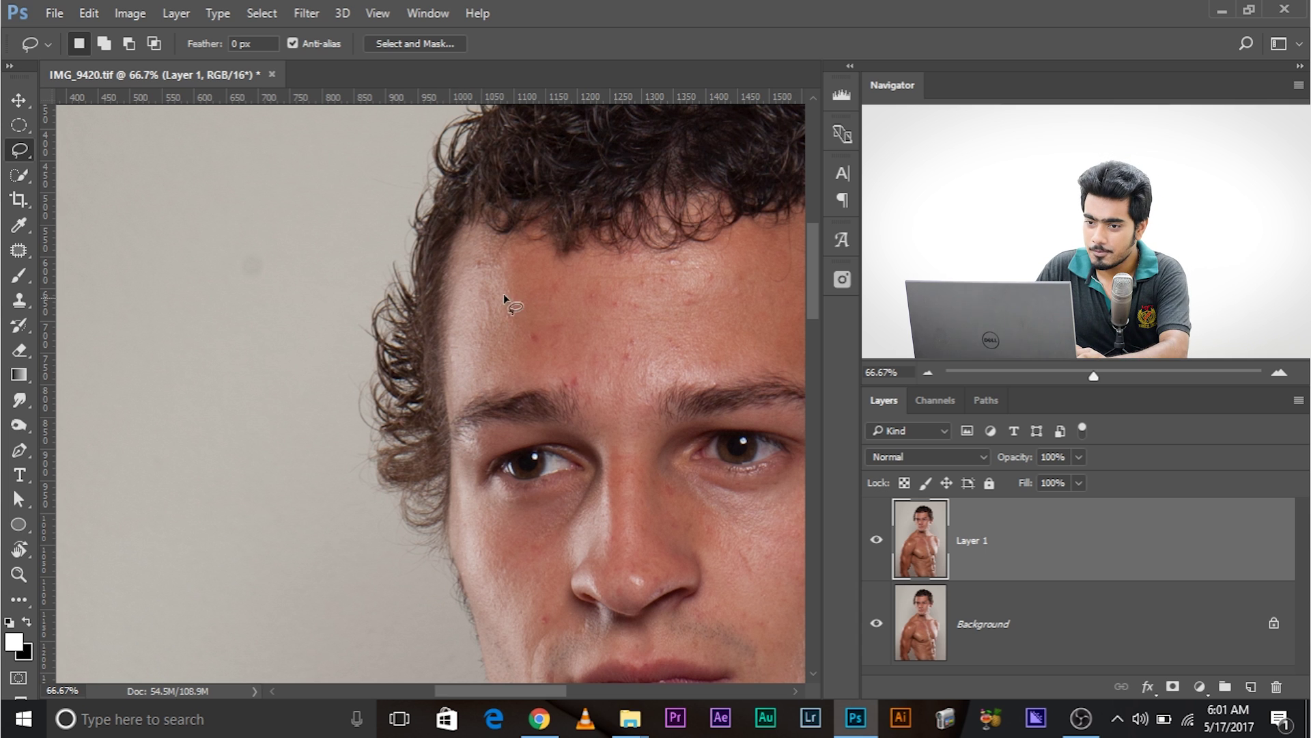
left_click_drag(440, 181, 406, 196)
mouse_move(349, 230)
left_mouse_down()
mouse_move(292, 275)
mouse_move(244, 347)
mouse_move(224, 495)
mouse_move(293, 554)
mouse_move(336, 568)
mouse_move(449, 554)
left_mouse_up()
left_click_drag(468, 500, 471, 323)
left_click_drag(456, 236, 429, 188)
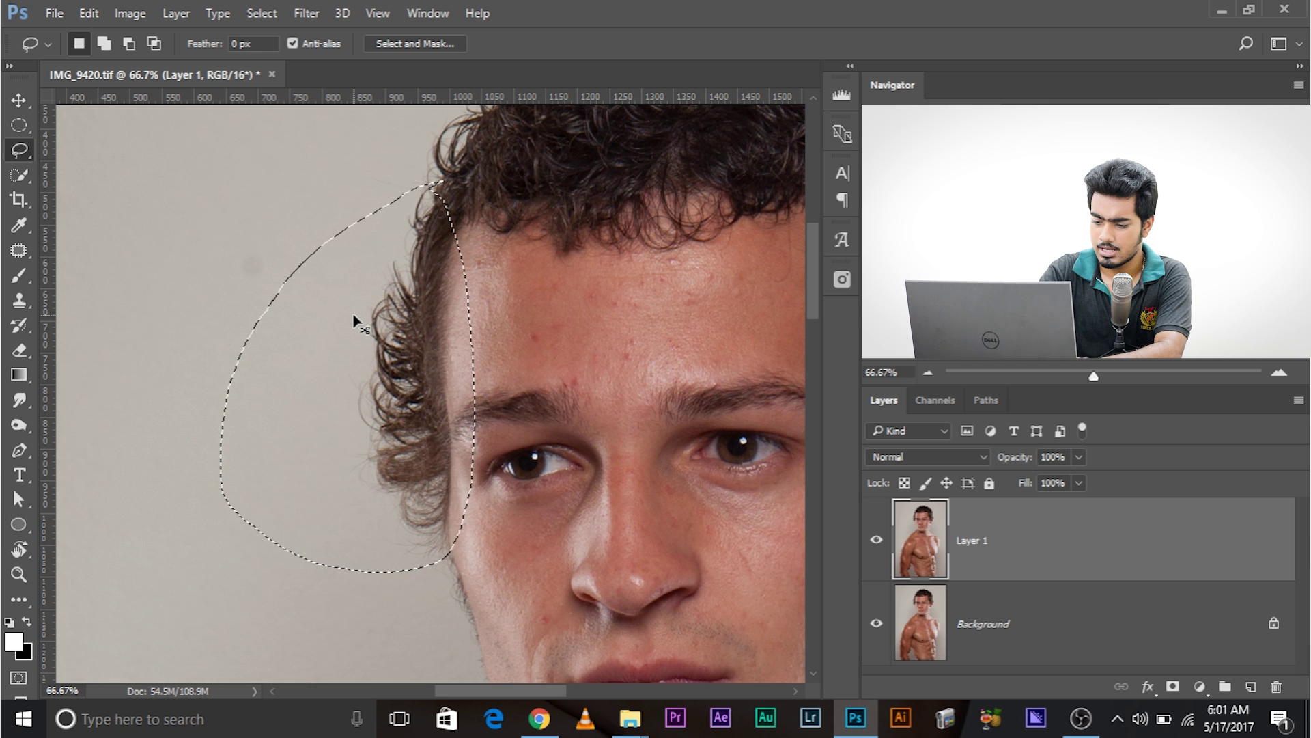
key("ctrl+j")
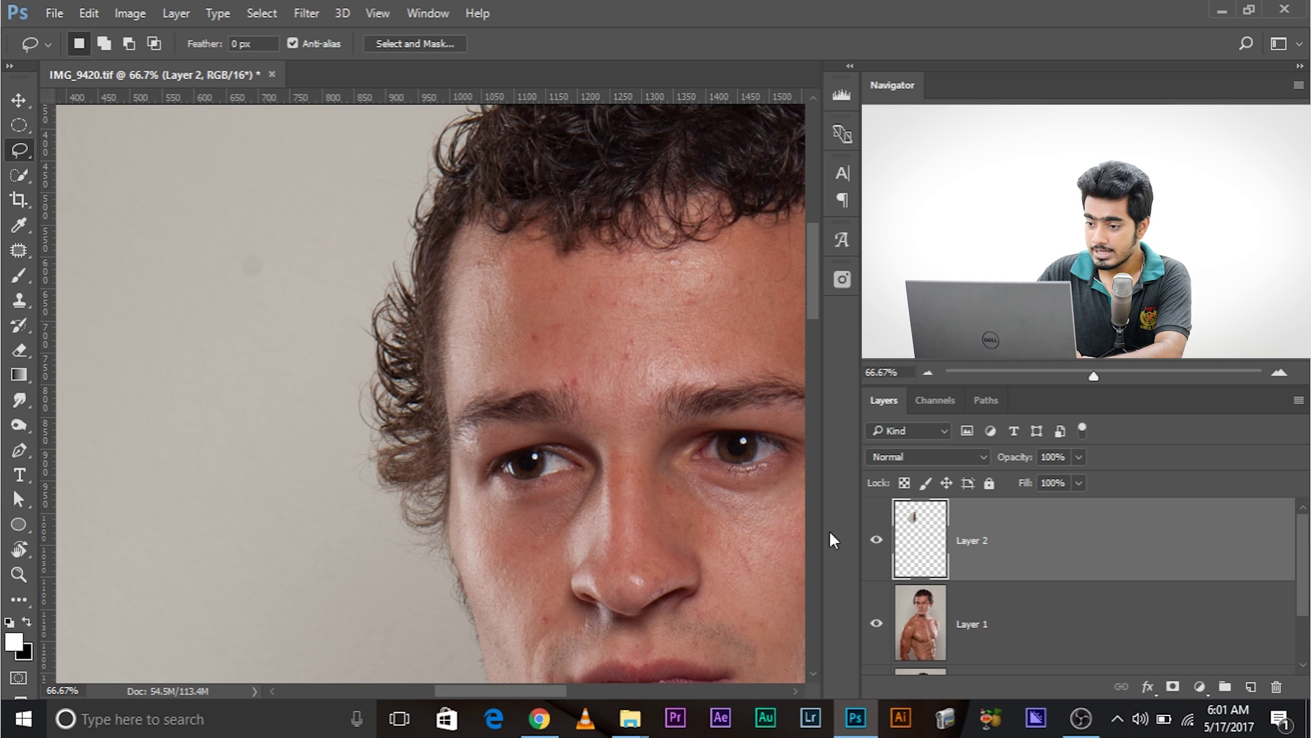
left_click(878, 545, "alt")
left_click(878, 548, "alt")
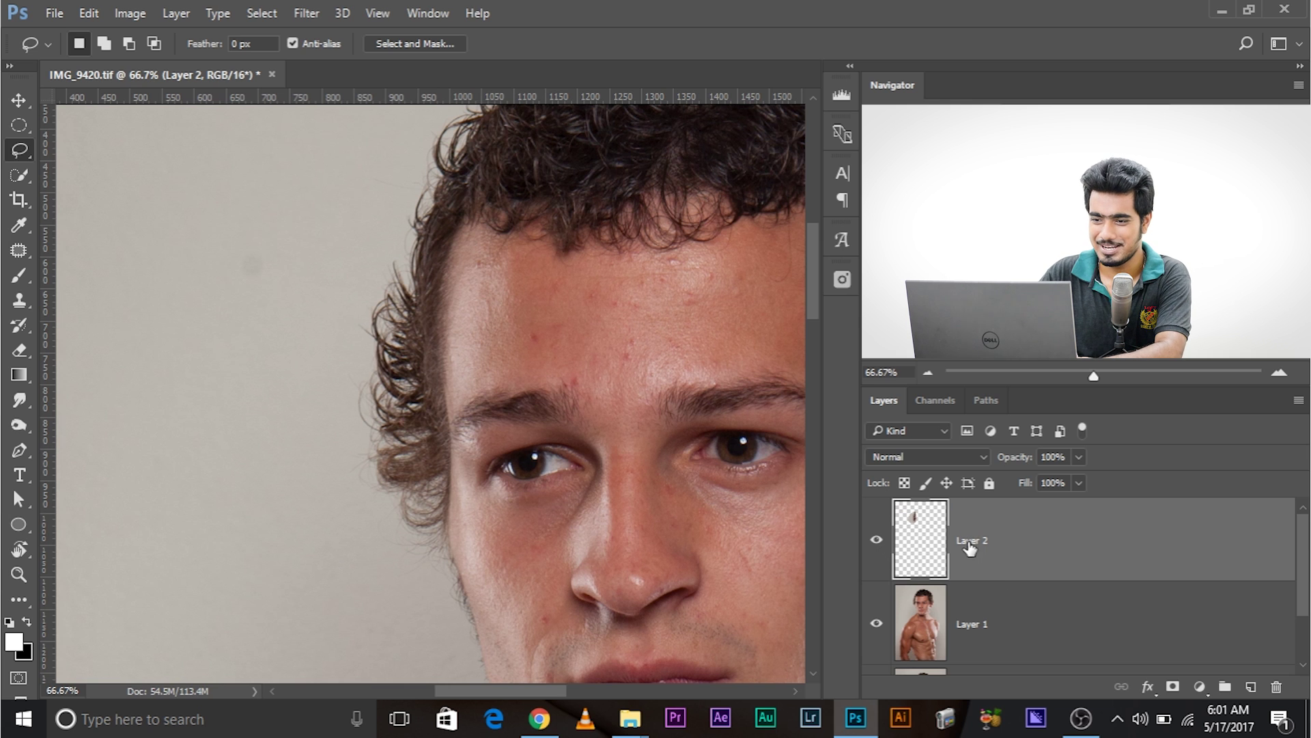
Step: Reduce Layer 2's opacity to 48% and move the copied curls inward over the original hair edge beside the forehead
left_click_drag(1079, 456, 1032, 477)
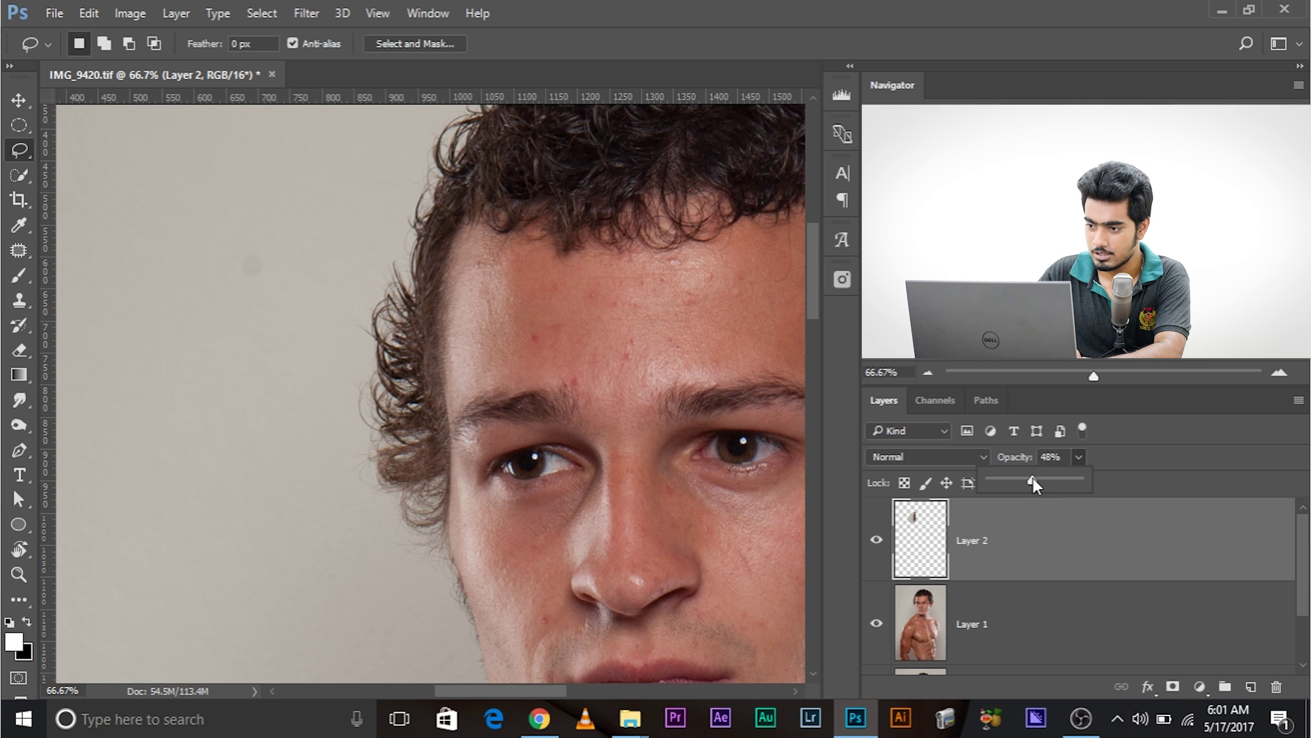
left_click(15, 104)
left_click_drag(399, 384, 419, 395)
key("ctrl")
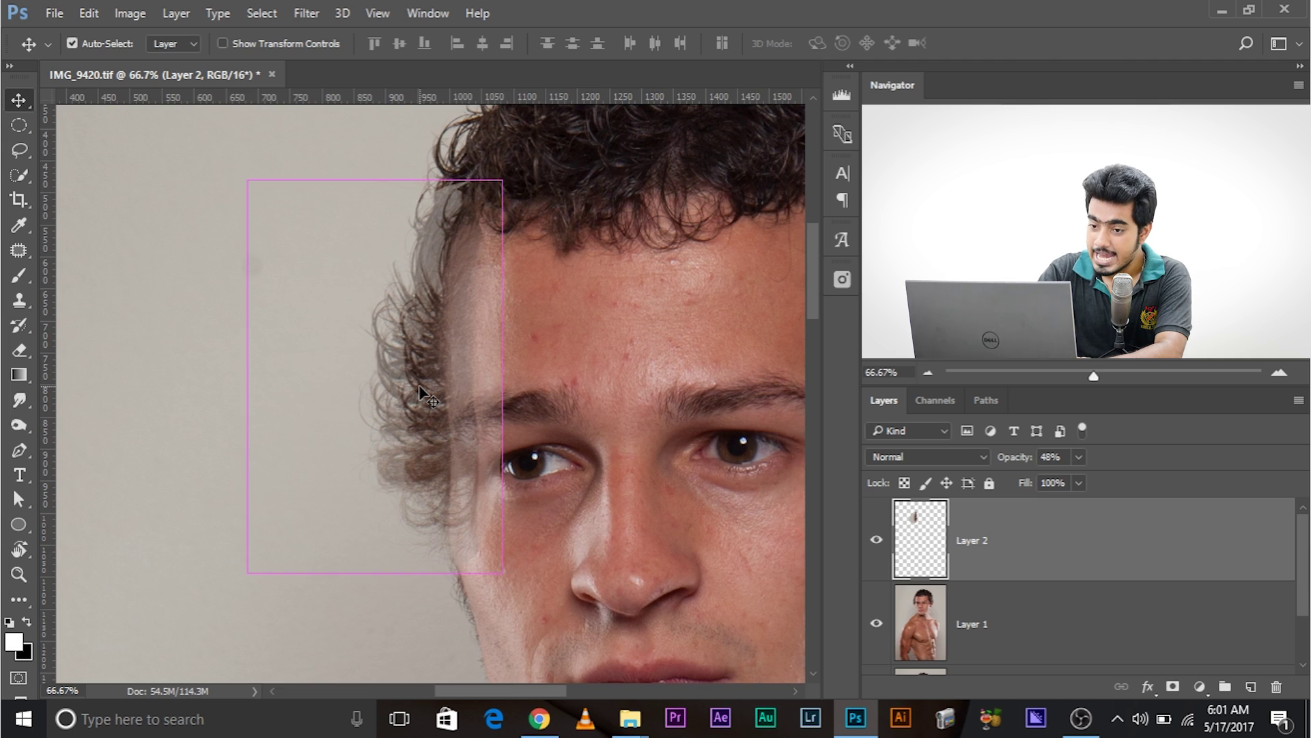
key("ctrl+plus")
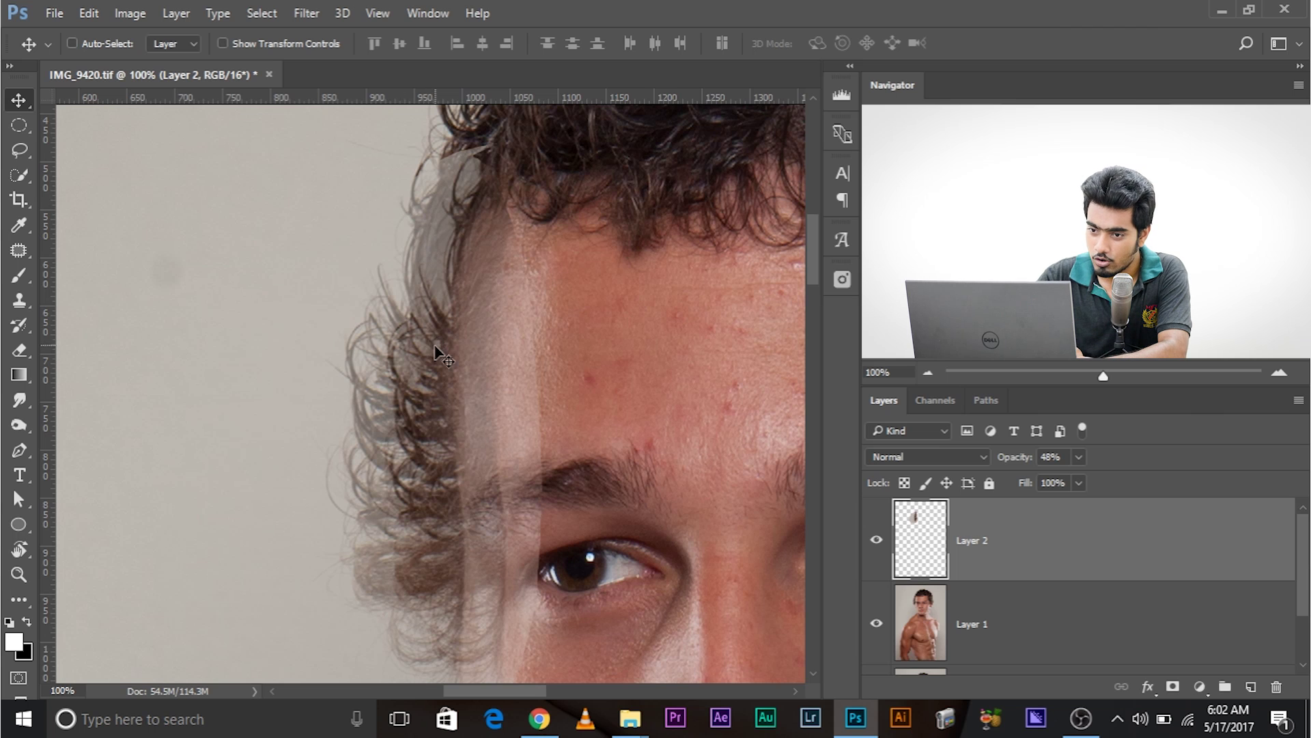
left_click_drag(452, 346, 418, 337)
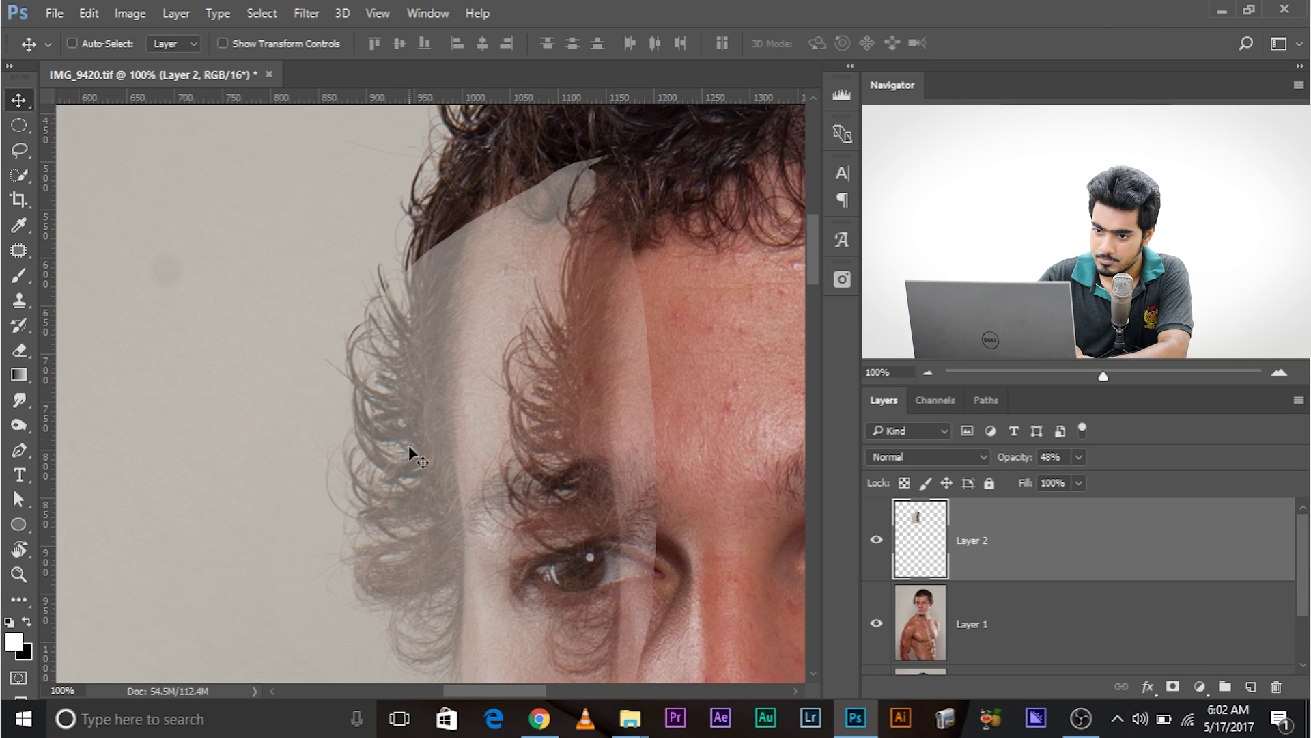
left_click_drag(523, 418, 434, 413)
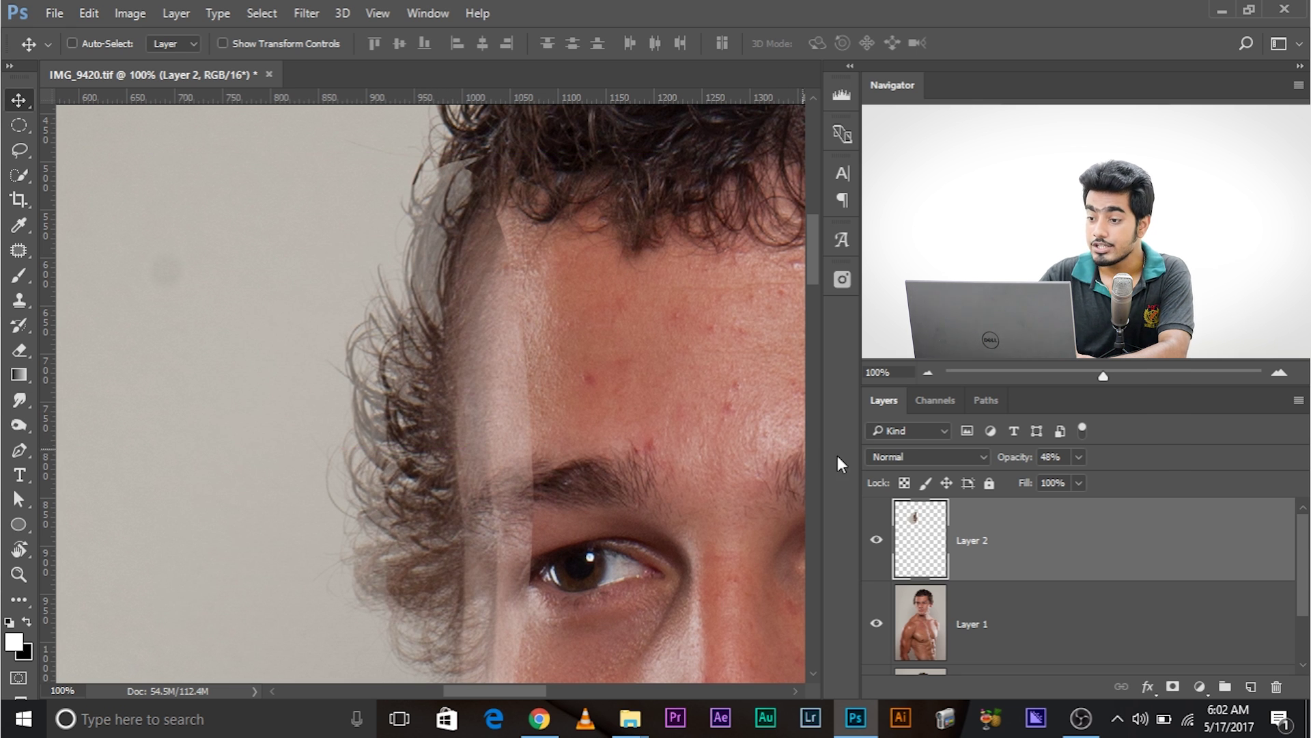
Step: Restore Layer 2's opacity to 100%, switch its blend mode to Difference and fine-tune the curls' alignment
left_click(1077, 457)
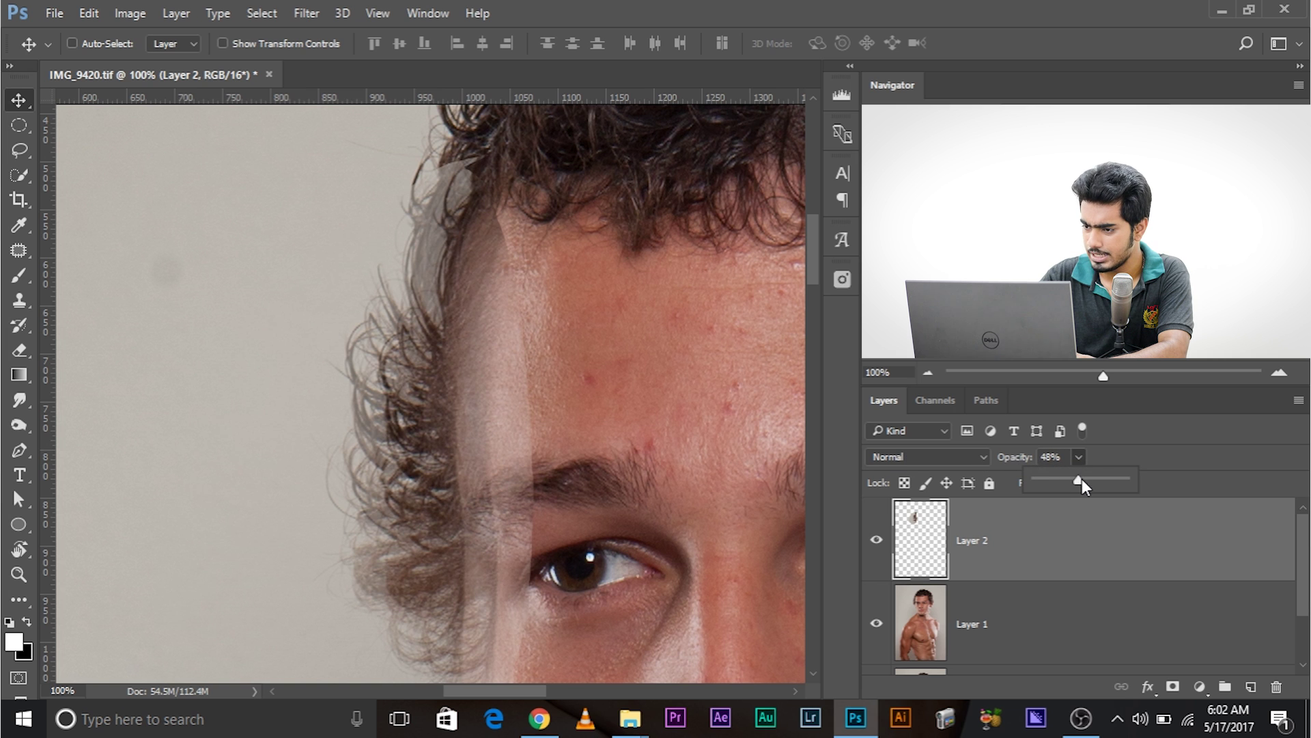
left_click(921, 456)
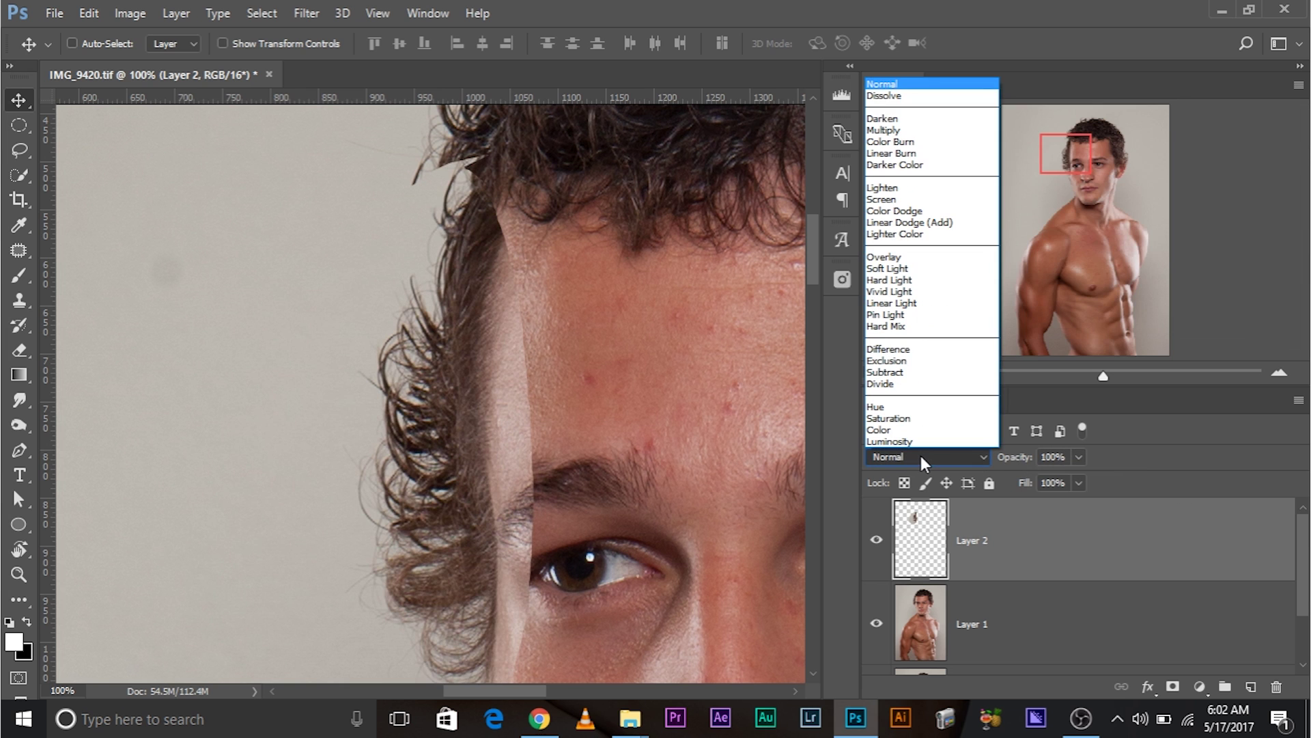
left_click(888, 349)
left_click_drag(436, 456, 435, 455)
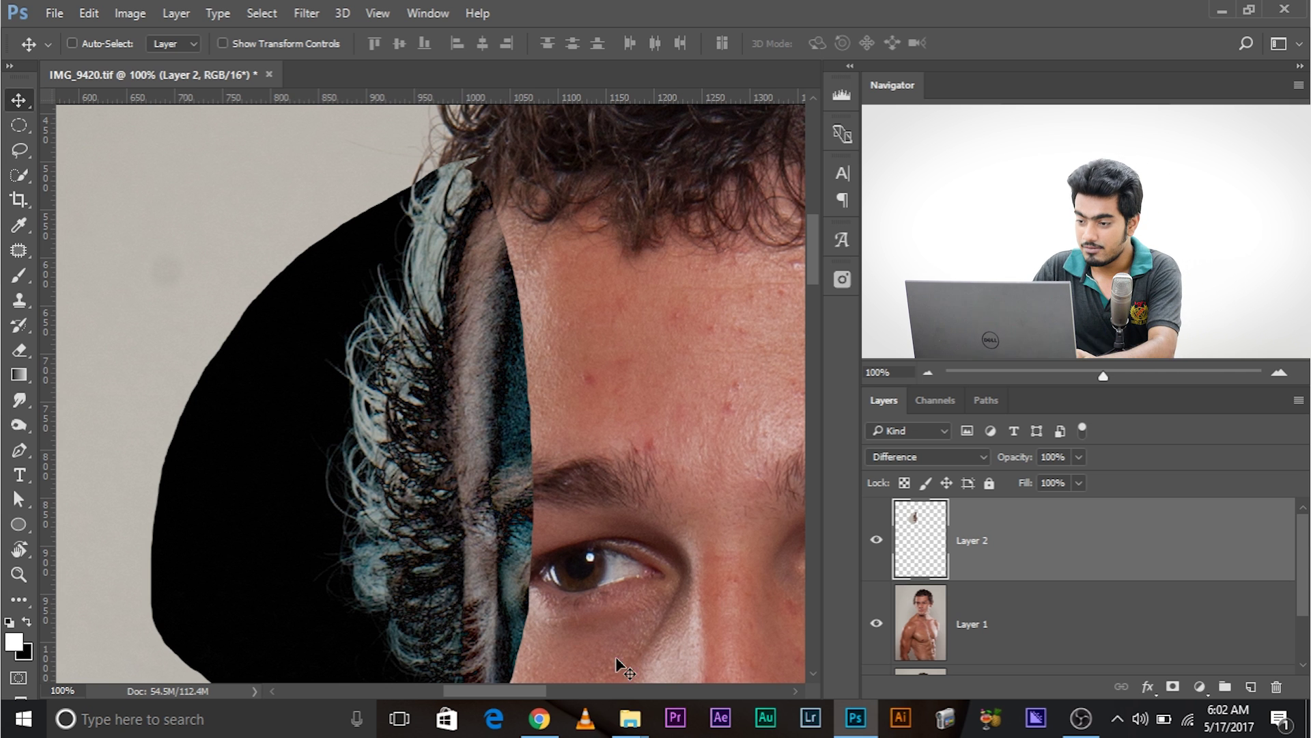
left_click_drag(418, 489, 420, 489)
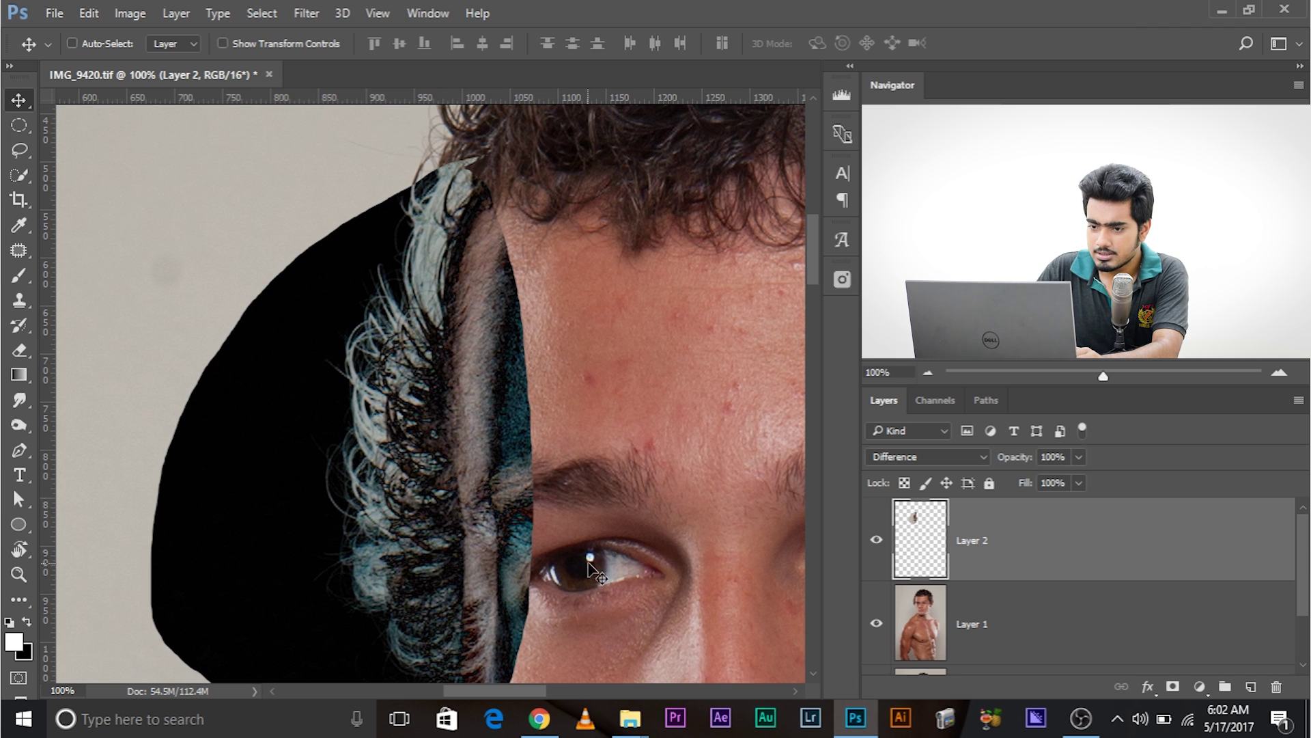
Step: Set Layer 2's blend mode back to Normal and add a layer mask to it
left_click(934, 454)
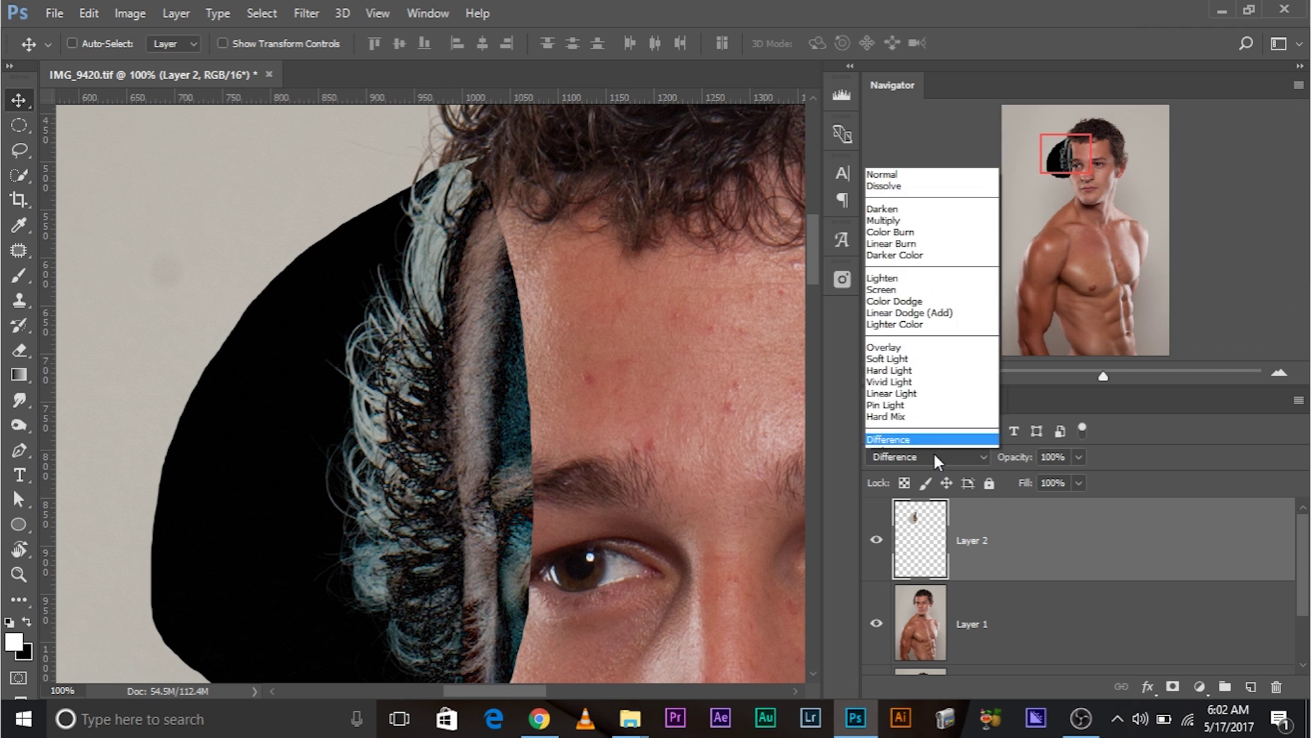
left_click(899, 86)
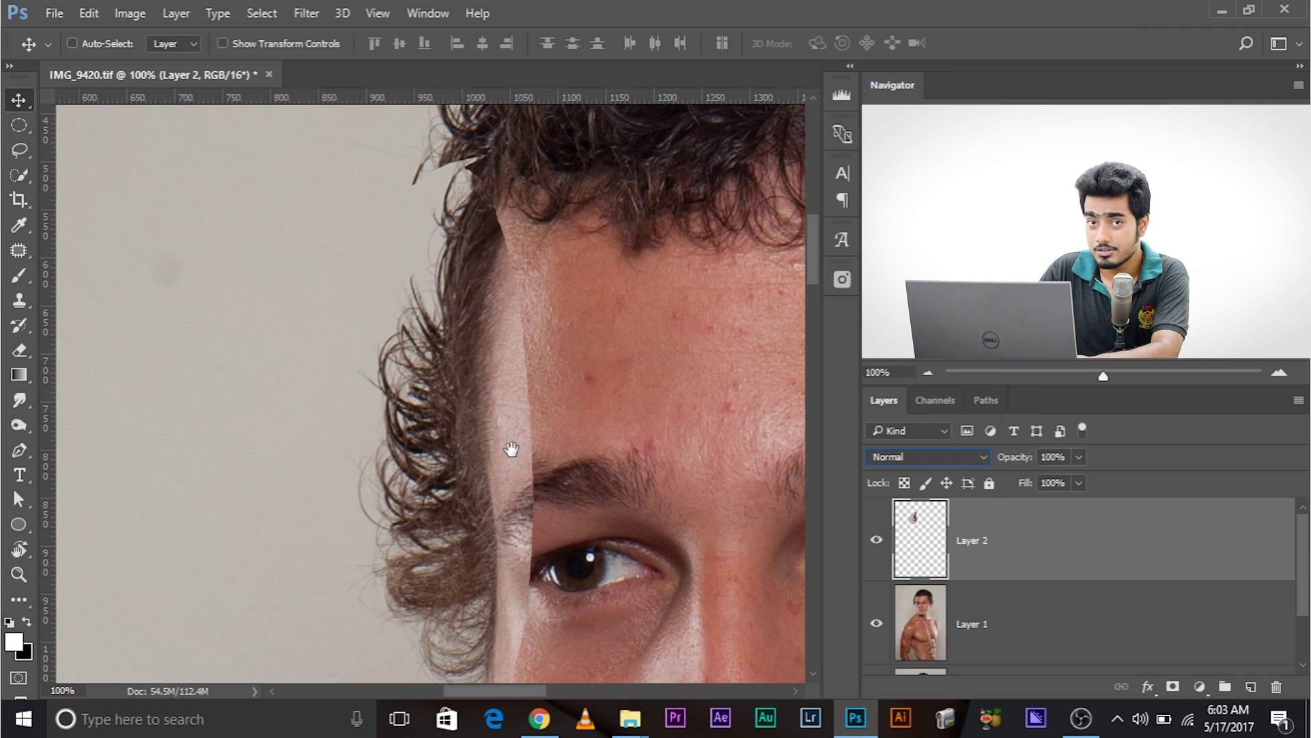
scroll(542, 418, "down", 3)
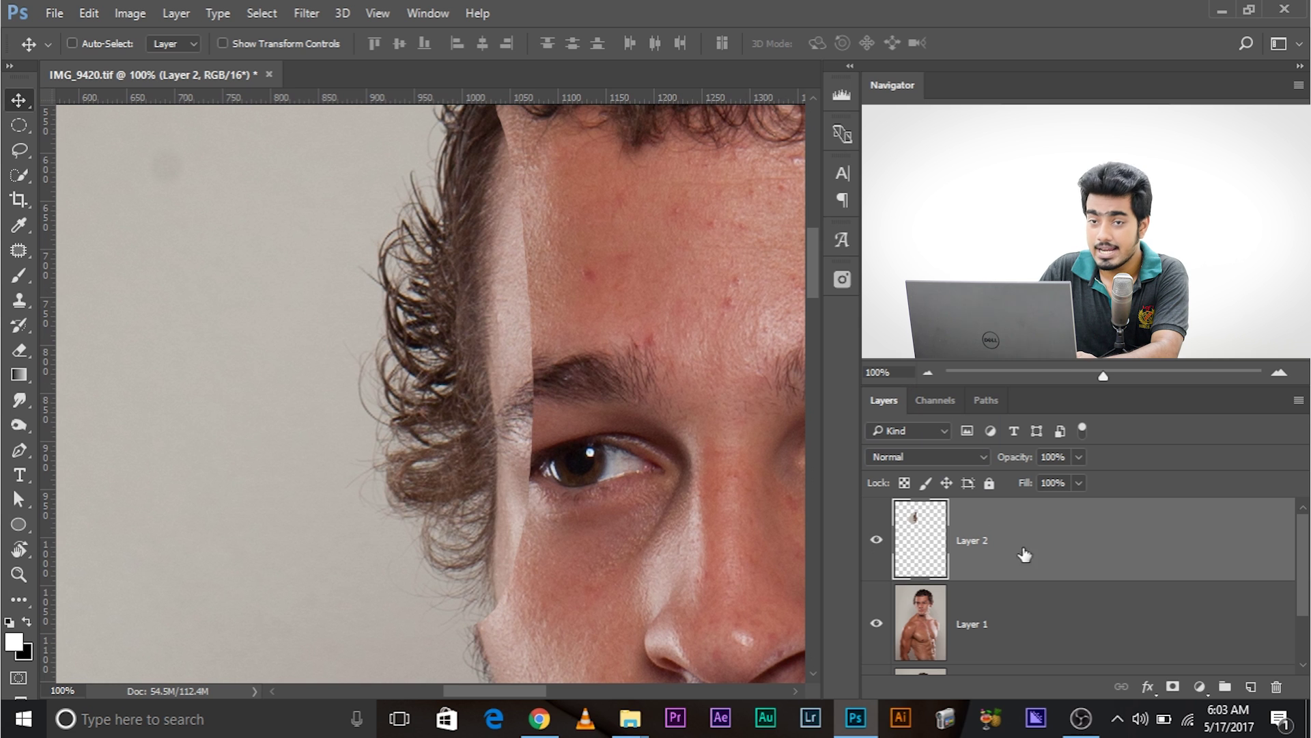
left_click(1172, 686)
Step: Paint black on Layer 2's mask with a soft brush to hide the copy's overlap on the forehead, eyebrow and cheek
left_click(19, 276)
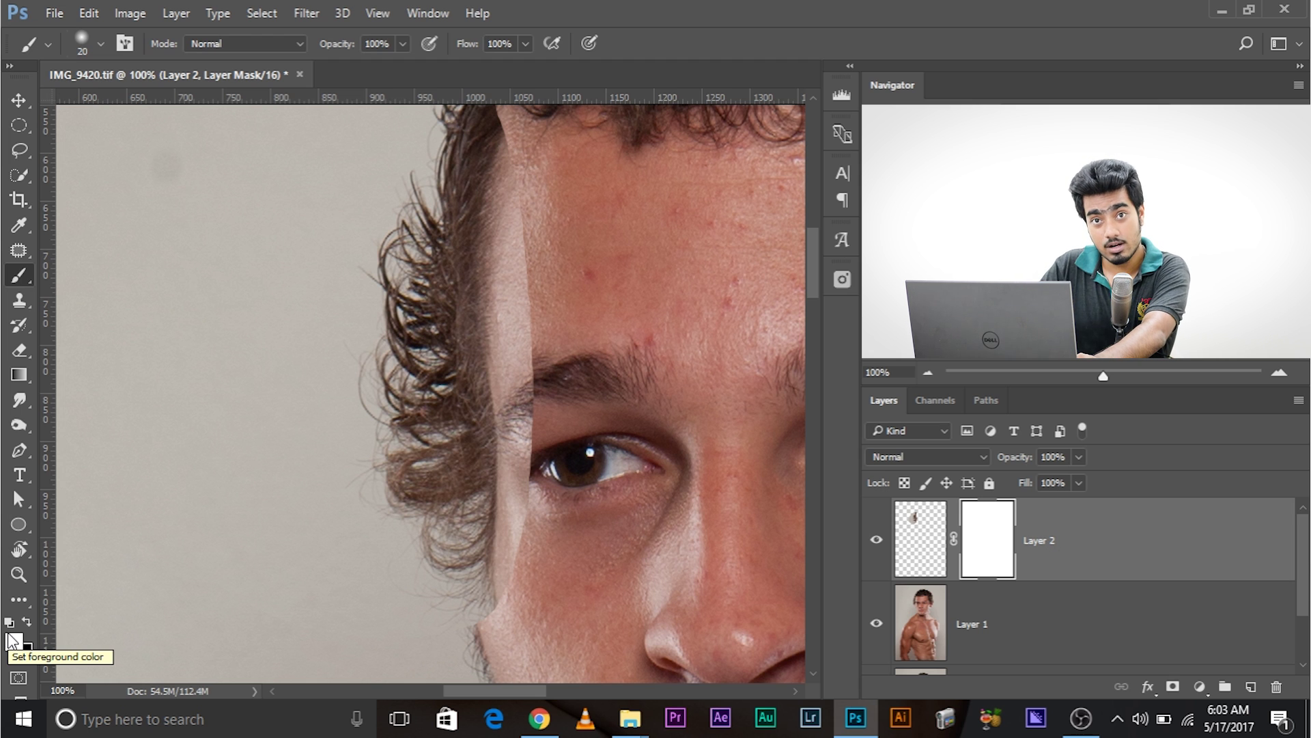
key("x")
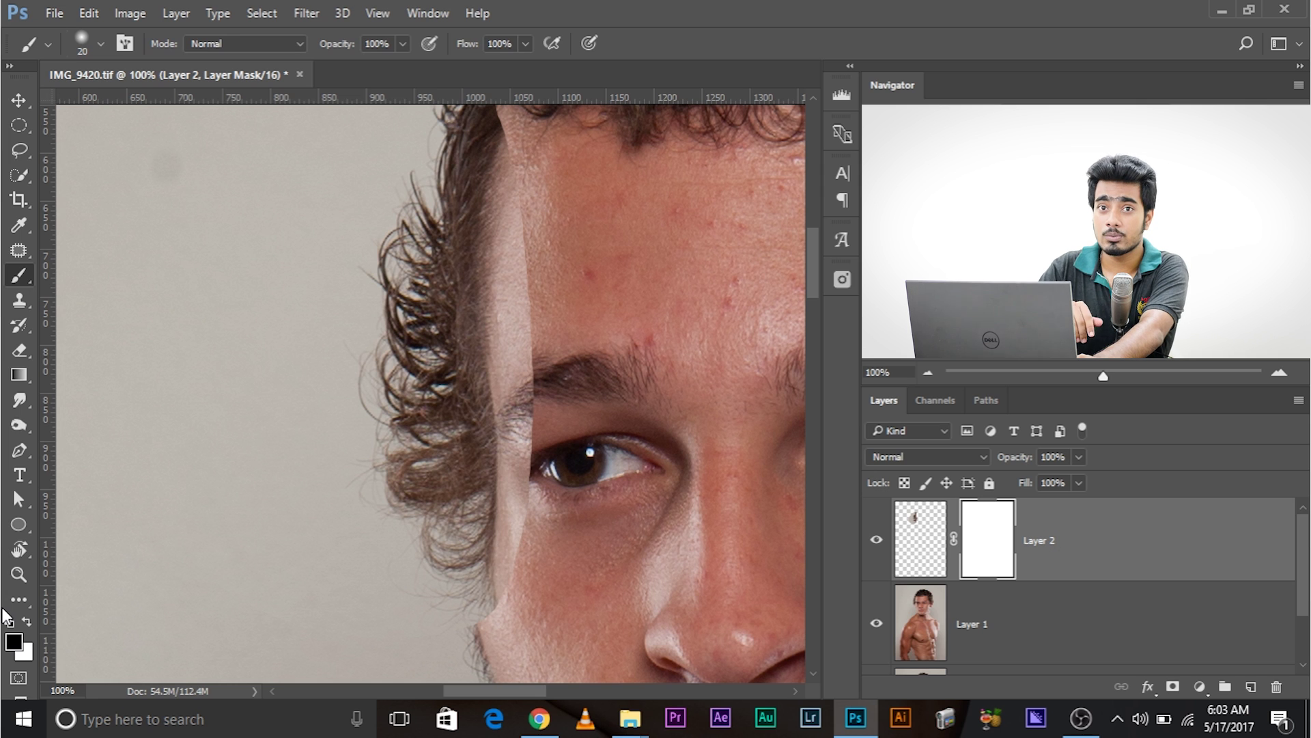
key("x")
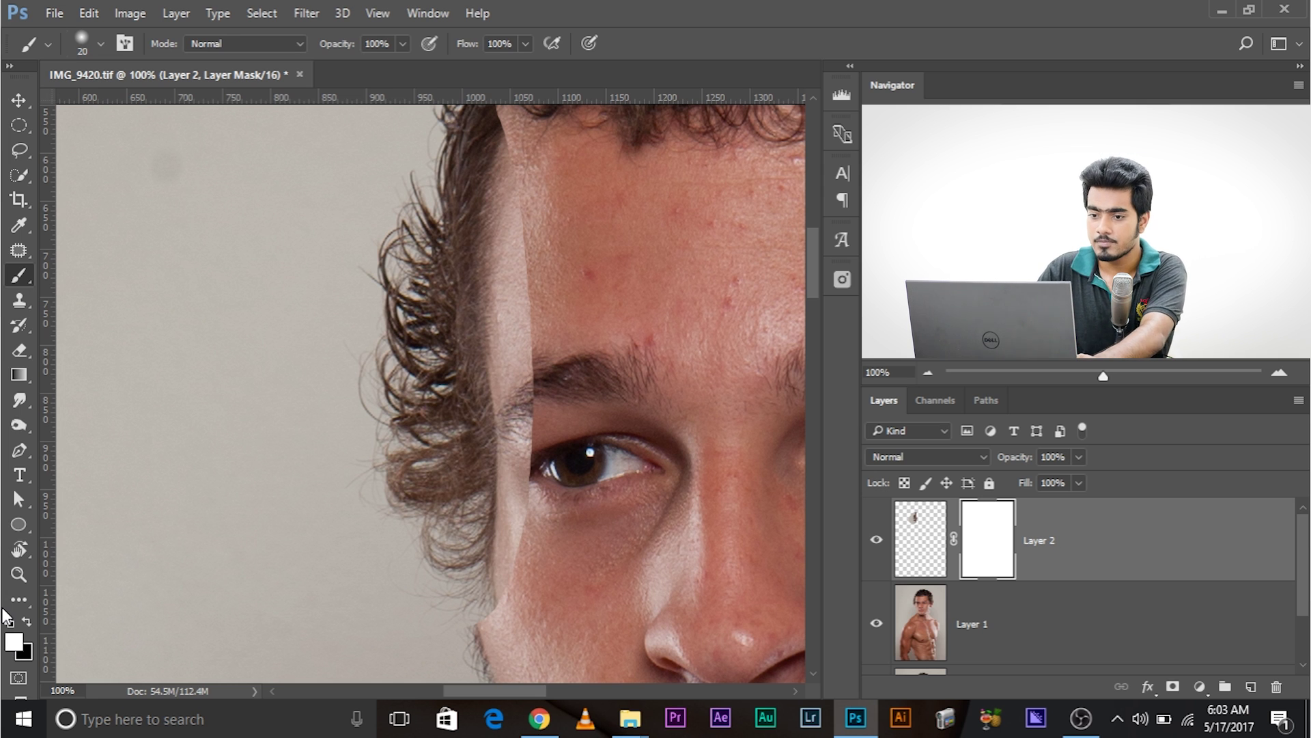
left_click(262, 380, "alt")
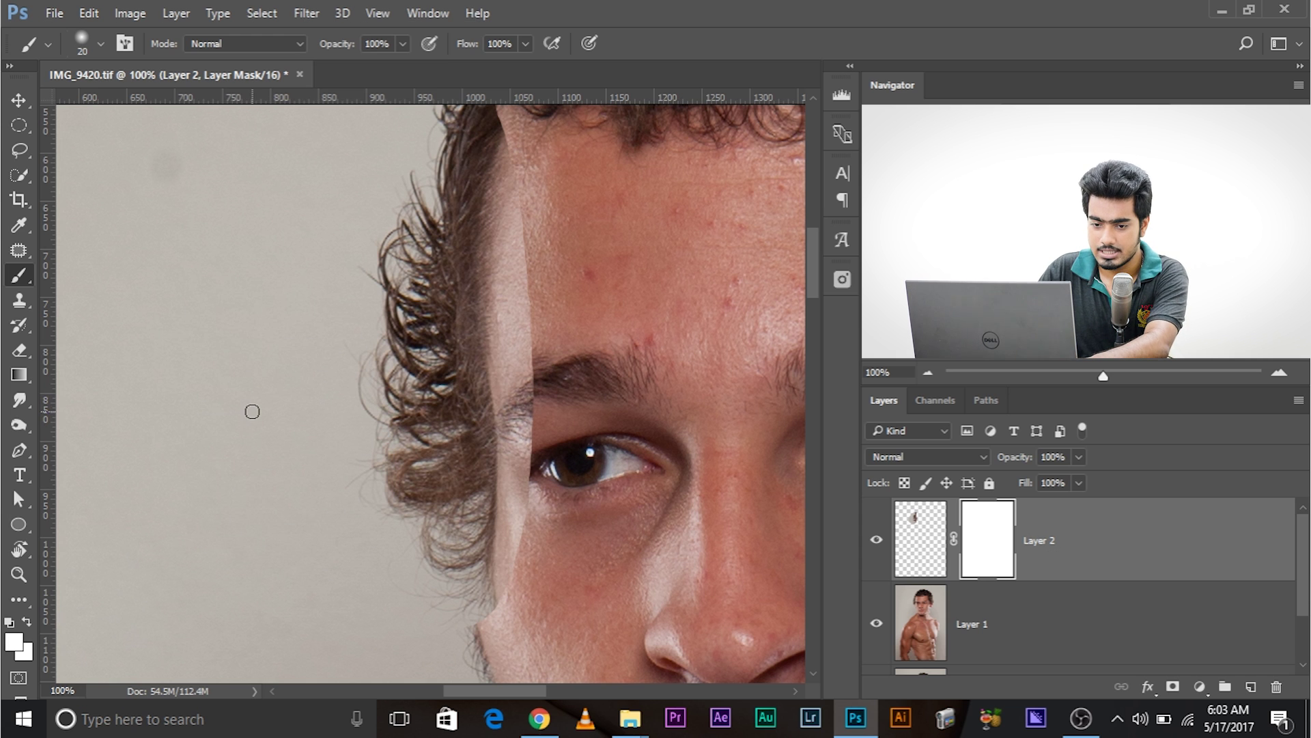
key("x")
left_click_drag(251, 350, 311, 349)
left_click_drag(420, 426, 404, 313)
mouse_move(474, 259)
left_mouse_down()
mouse_move(424, 316)
mouse_move(401, 375)
mouse_move(410, 416)
left_mouse_up()
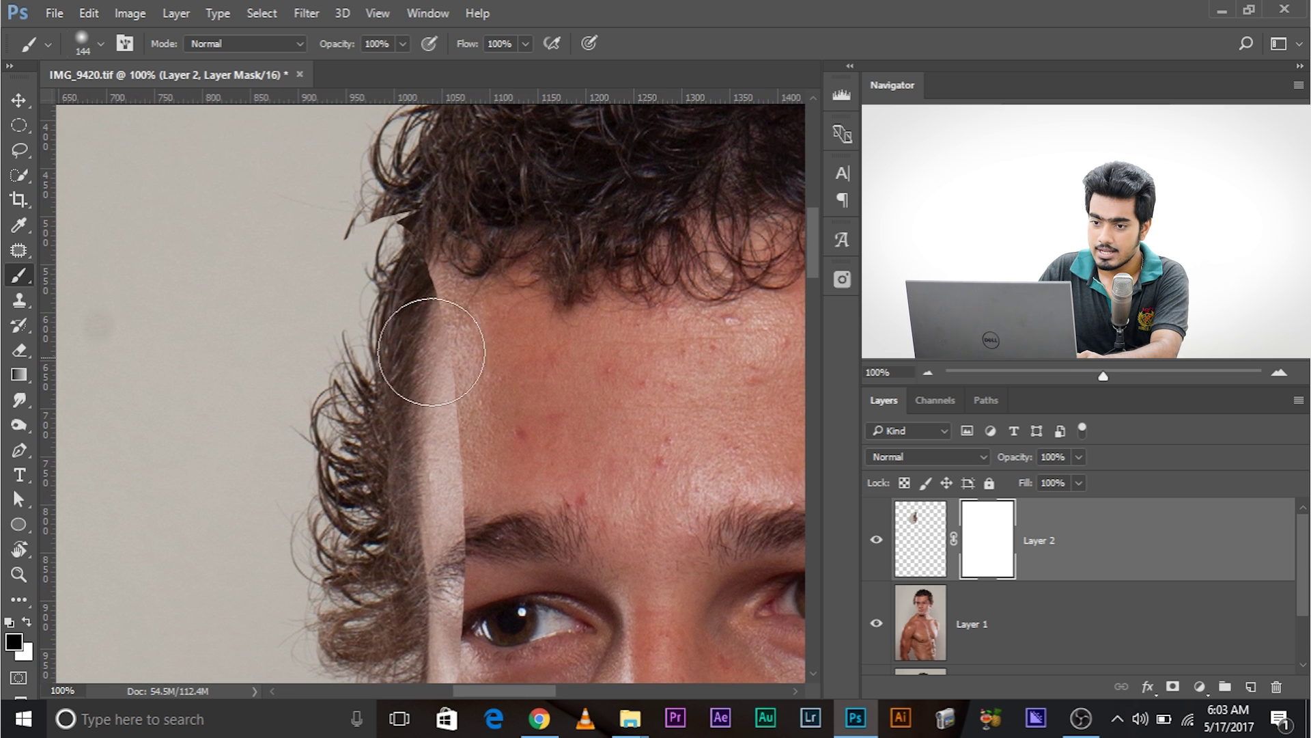
mouse_move(498, 469)
left_mouse_down()
mouse_move(521, 284)
mouse_move(524, 351)
mouse_move(493, 351)
left_mouse_up()
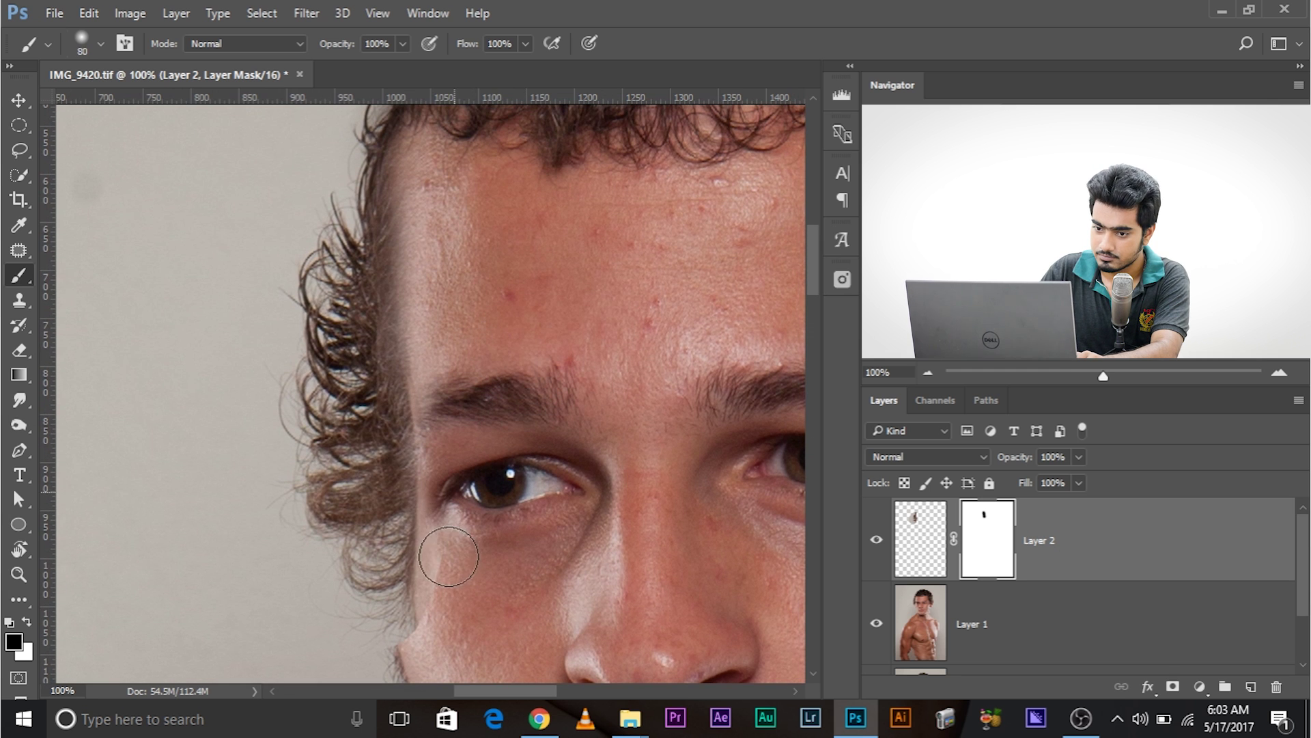
left_click_drag(427, 624, 307, 649)
left_click_drag(265, 549, 342, 632)
Step: Paint black on Layer 2's mask where the copy's upper edge meets the hair to blend the seam above the temple
left_click_drag(286, 384, 299, 390)
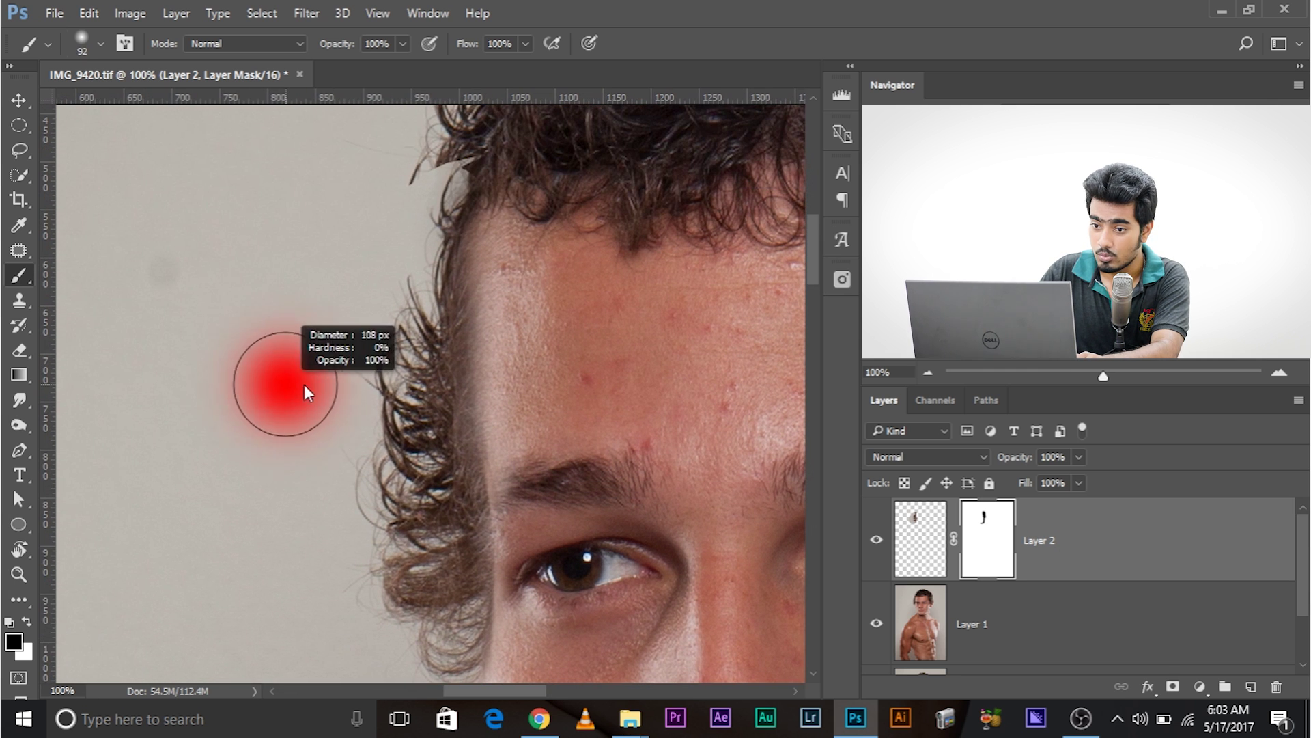
mouse_move(330, 136)
left_mouse_down()
mouse_move(277, 198)
mouse_move(251, 208)
mouse_move(233, 275)
left_mouse_up()
mouse_move(294, 267)
left_mouse_down()
mouse_move(205, 428)
mouse_move(281, 436)
mouse_move(250, 367)
left_mouse_up()
key("ctrl+plus")
key("ctrl+minus")
left_click_drag(425, 326, 405, 323)
left_click_drag(415, 276, 431, 271)
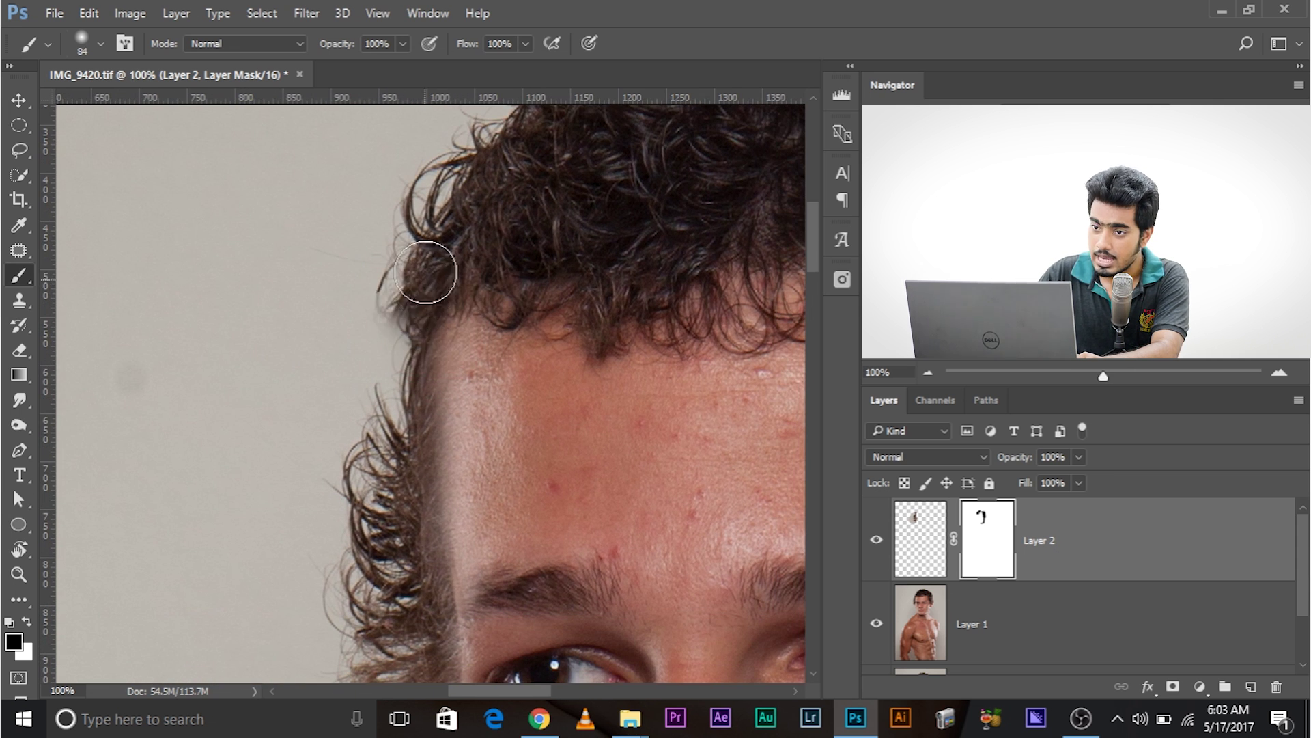
Step: Set the brush flow to 20%
left_click(514, 39)
type("20")
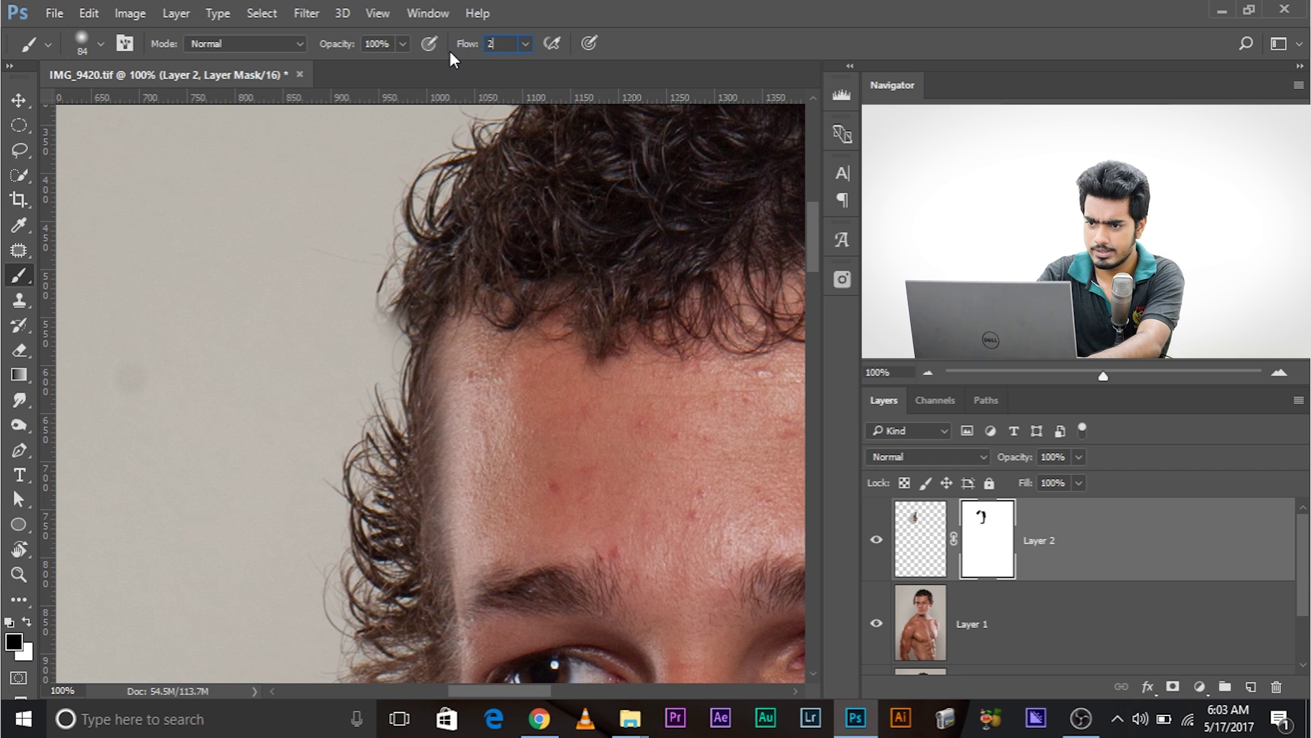
key("Return")
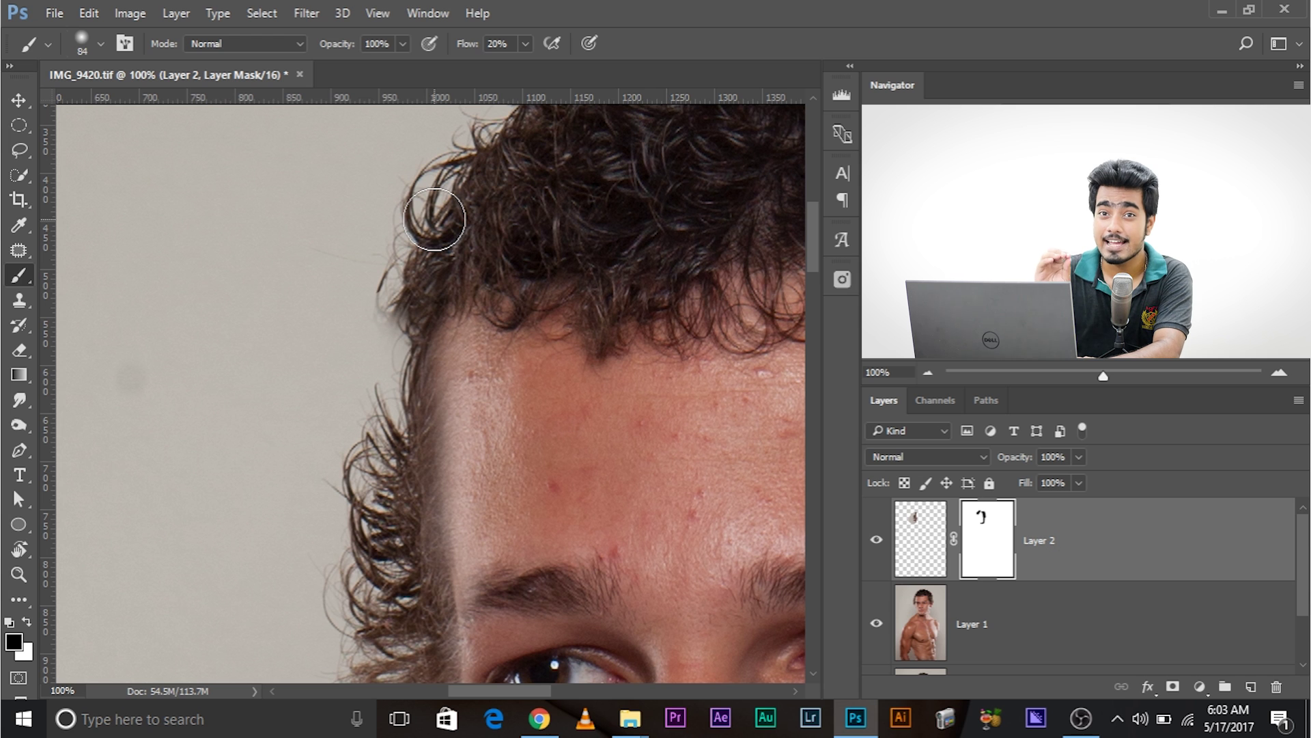
Step: Paint black on Layer 2's mask at 20% flow to blend the copied hair's inner edge along the temple and cheek
left_click_drag(418, 306, 388, 268)
left_click_drag(381, 354, 389, 354)
mouse_move(374, 275)
left_mouse_down()
mouse_move(363, 375)
mouse_move(375, 405)
mouse_move(401, 282)
mouse_move(375, 265)
mouse_move(390, 327)
mouse_move(370, 356)
mouse_move(368, 413)
mouse_move(381, 528)
mouse_move(404, 570)
mouse_move(436, 517)
mouse_move(432, 461)
mouse_move(418, 390)
mouse_move(429, 460)
mouse_move(407, 634)
mouse_move(428, 609)
mouse_move(430, 548)
mouse_move(406, 245)
mouse_move(417, 177)
mouse_move(406, 332)
mouse_move(434, 447)
mouse_move(433, 372)
left_mouse_up()
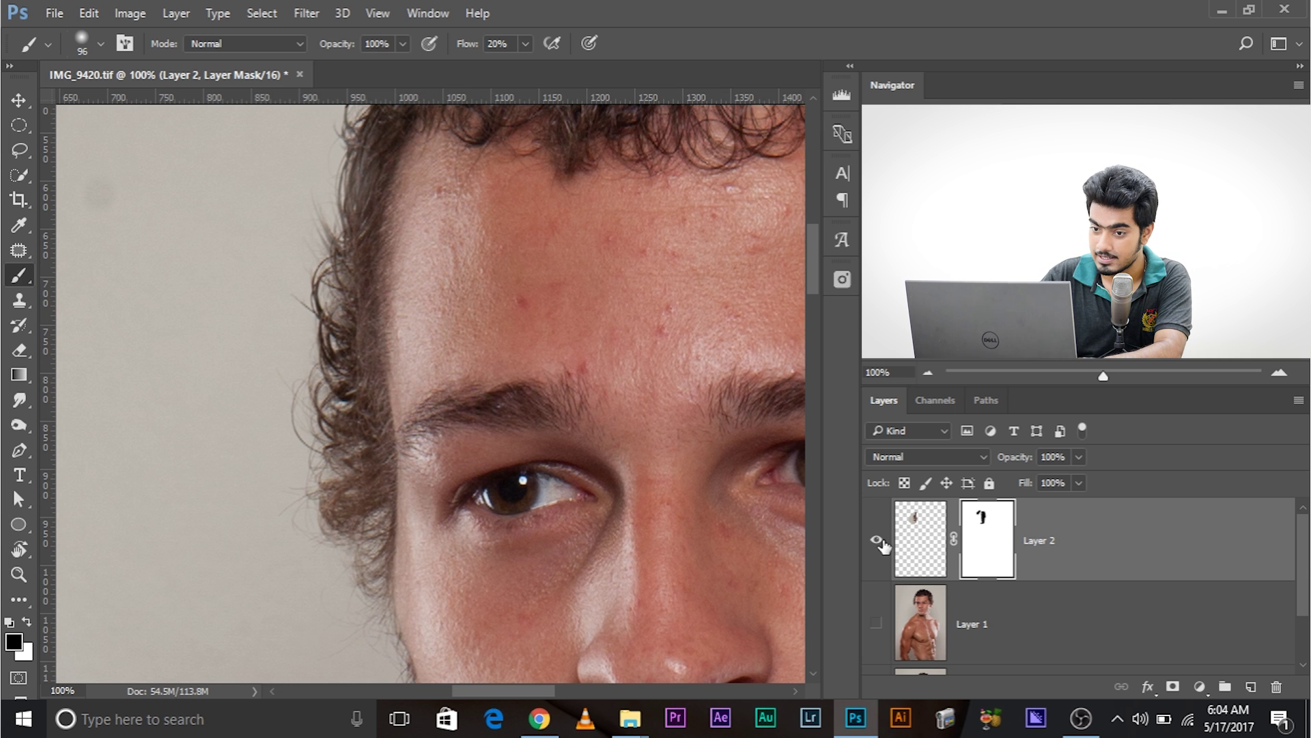
Step: Compare the side hair before and after the correction by toggling the layers' visibility
left_click(877, 540, "alt")
left_click(877, 540, "alt")
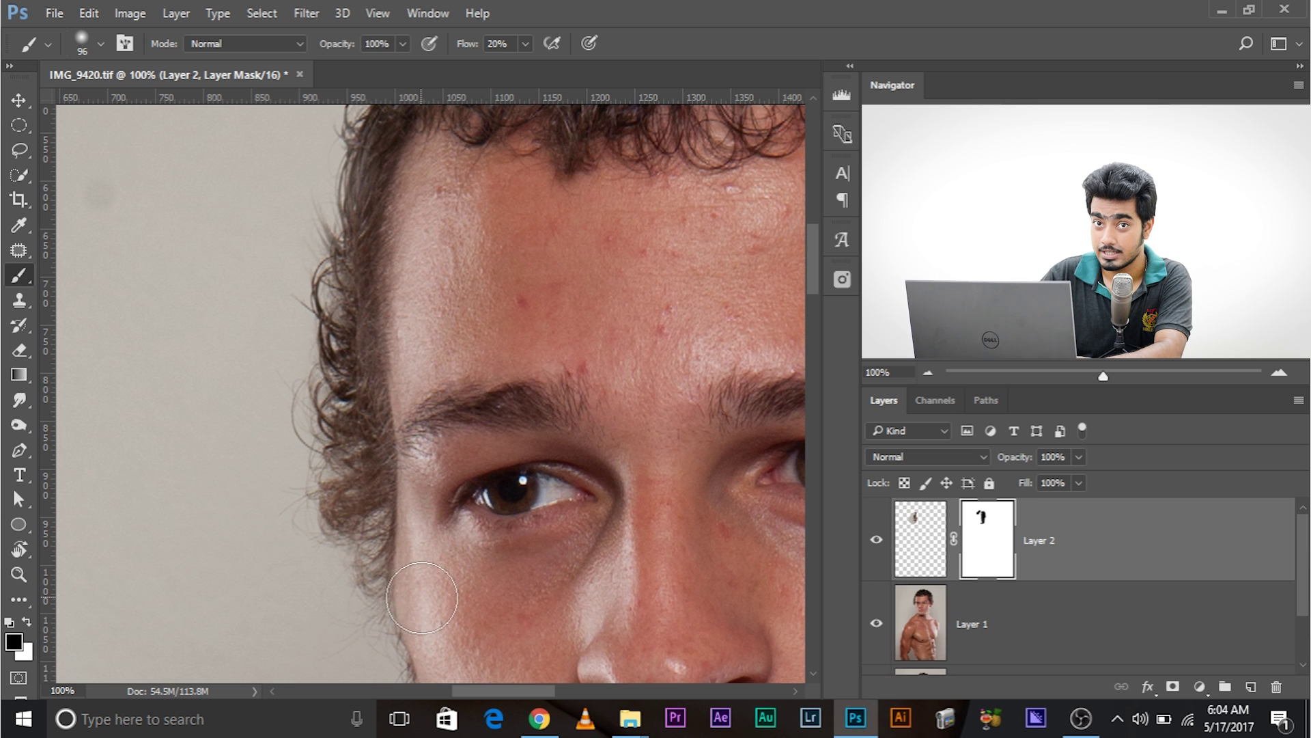
left_click(876, 540)
left_click(876, 541)
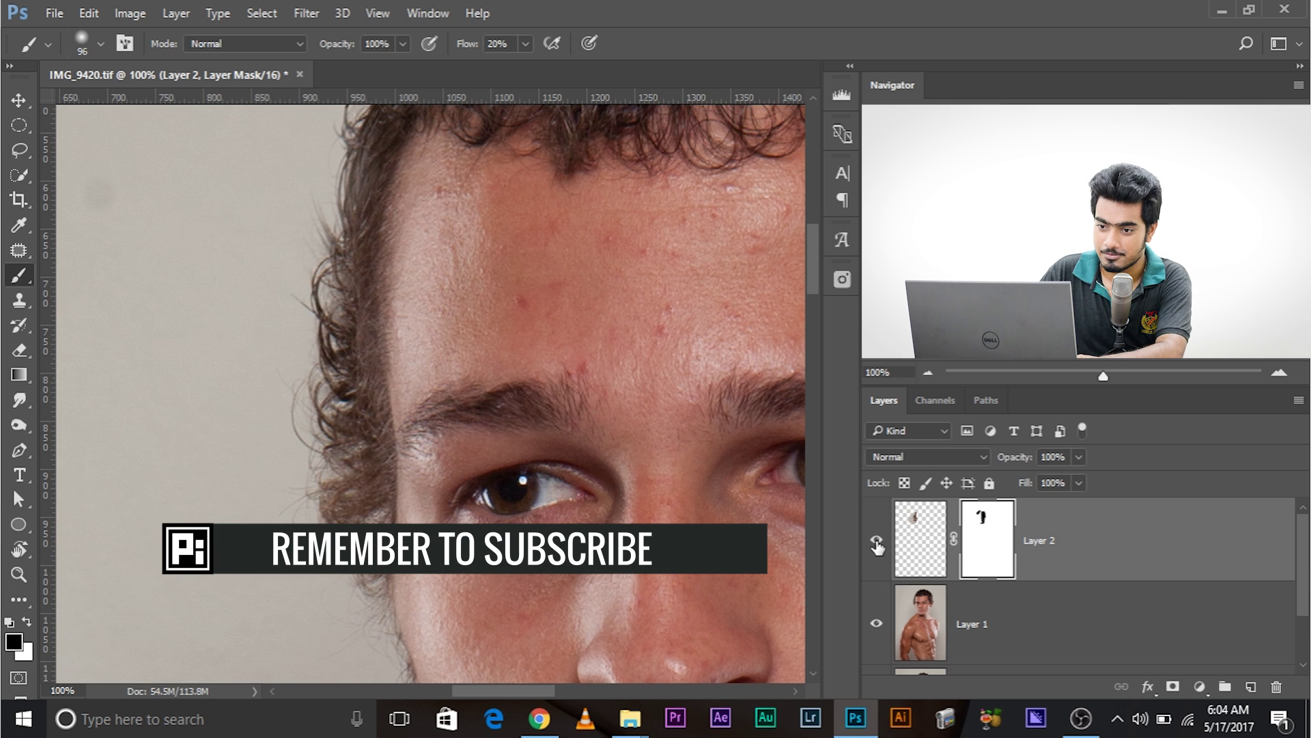
Step: Touch up Layer 2's mask along the outer side hair with a soft brush, switching to white to restore hair edges
left_click_drag(317, 330, 337, 379)
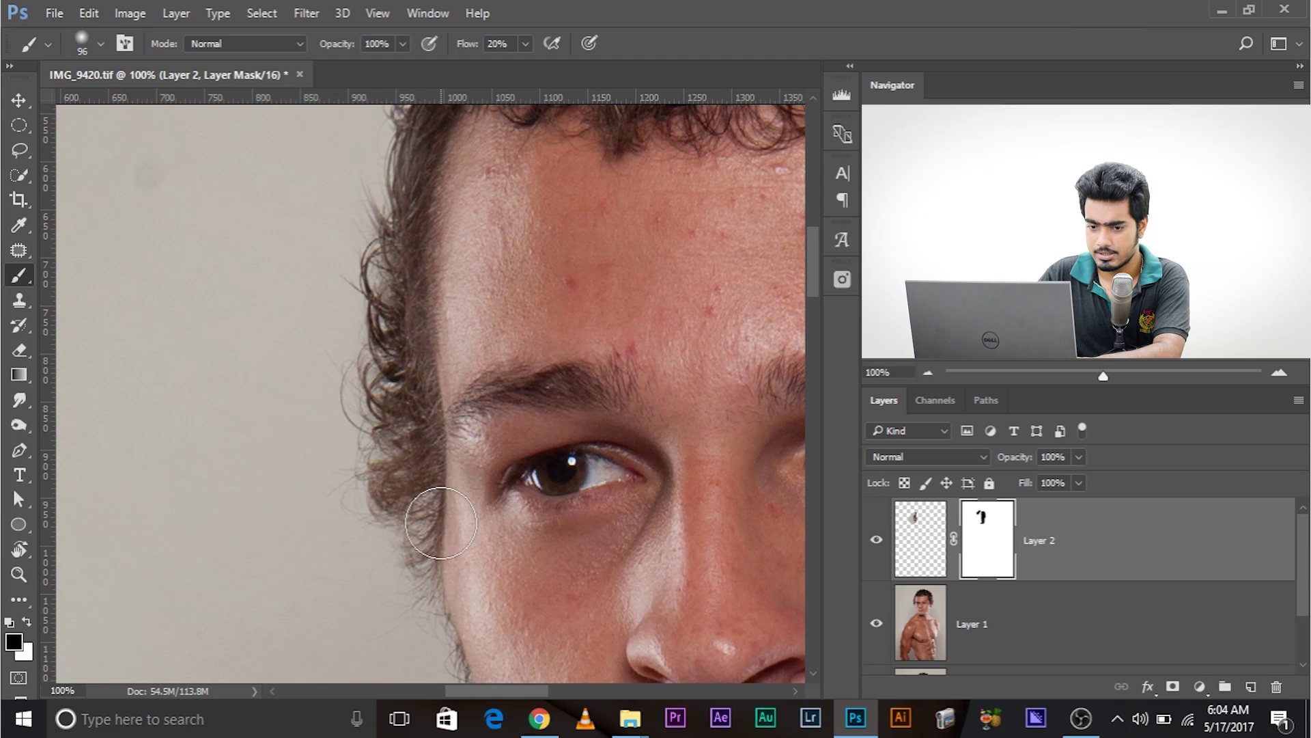
key("x")
mouse_move(346, 270)
left_mouse_down()
mouse_move(355, 346)
mouse_move(326, 312)
left_mouse_up()
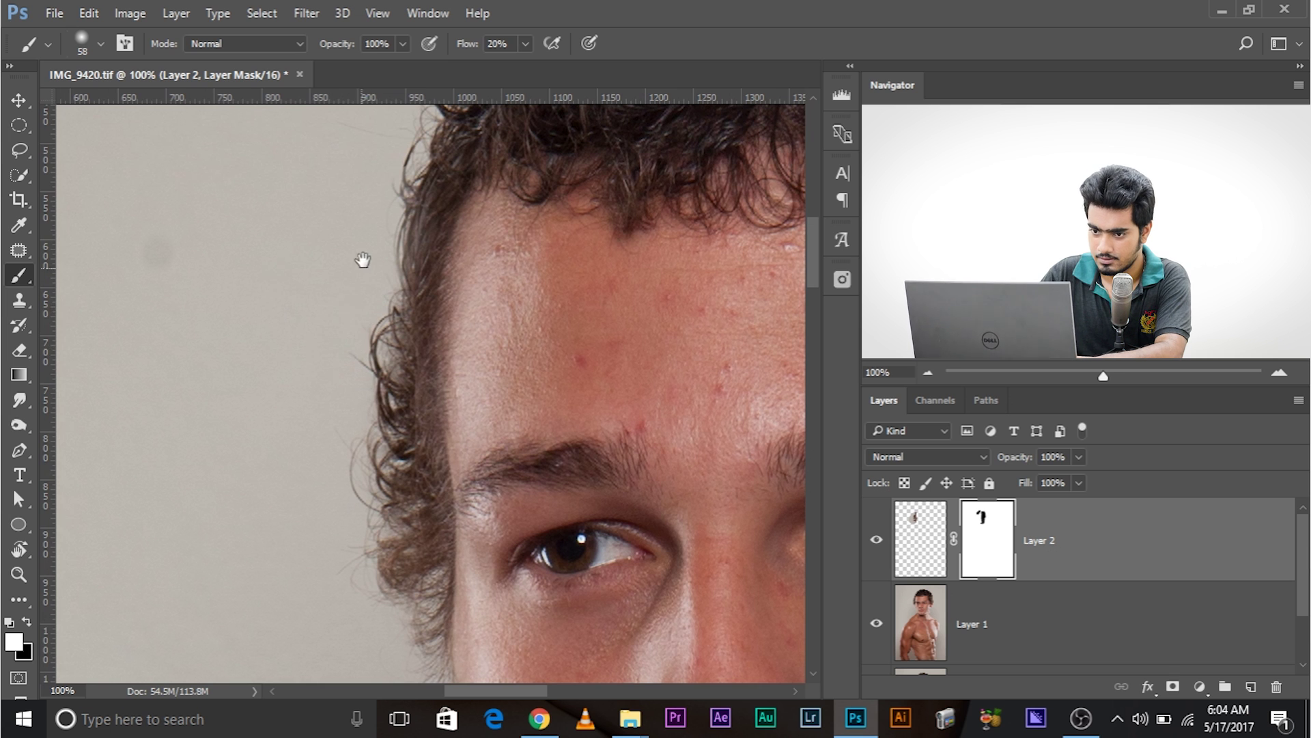
left_click_drag(357, 278, 374, 204)
left_click_drag(325, 363, 338, 362)
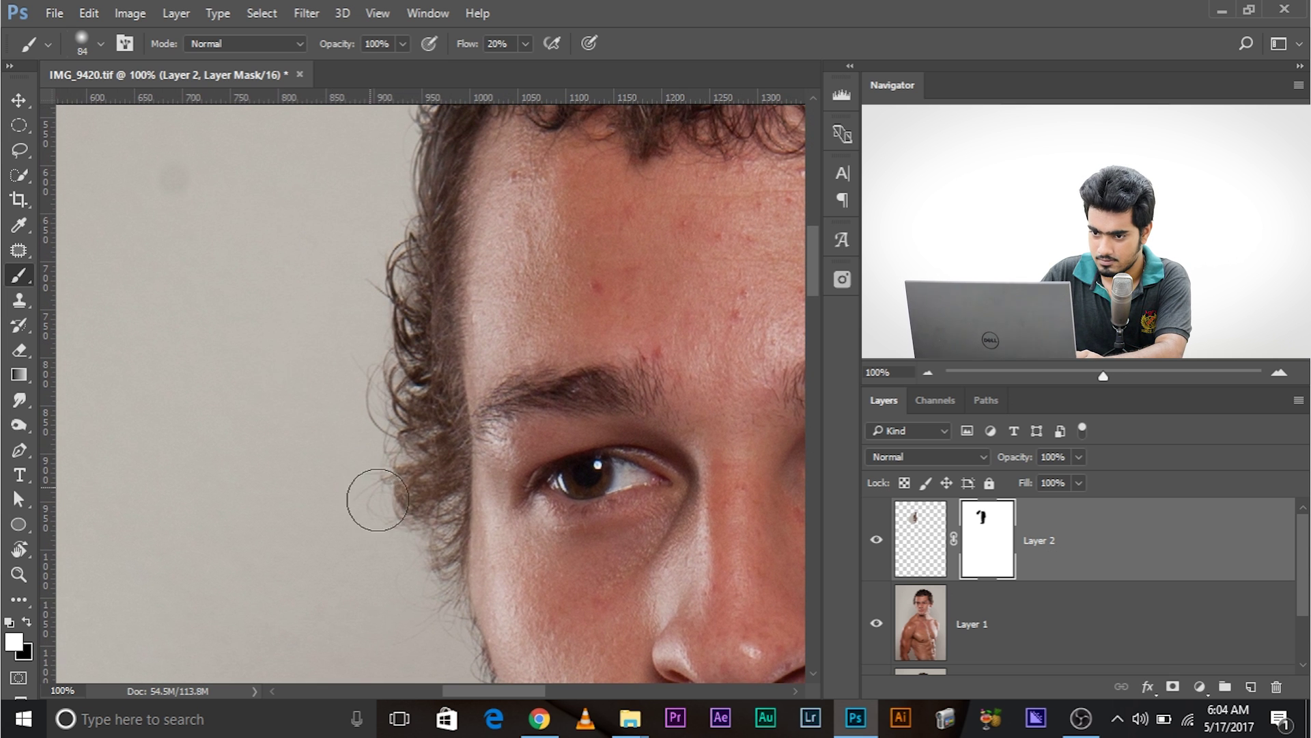
mouse_move(440, 632)
left_mouse_down()
mouse_move(374, 453)
mouse_move(312, 531)
left_mouse_up()
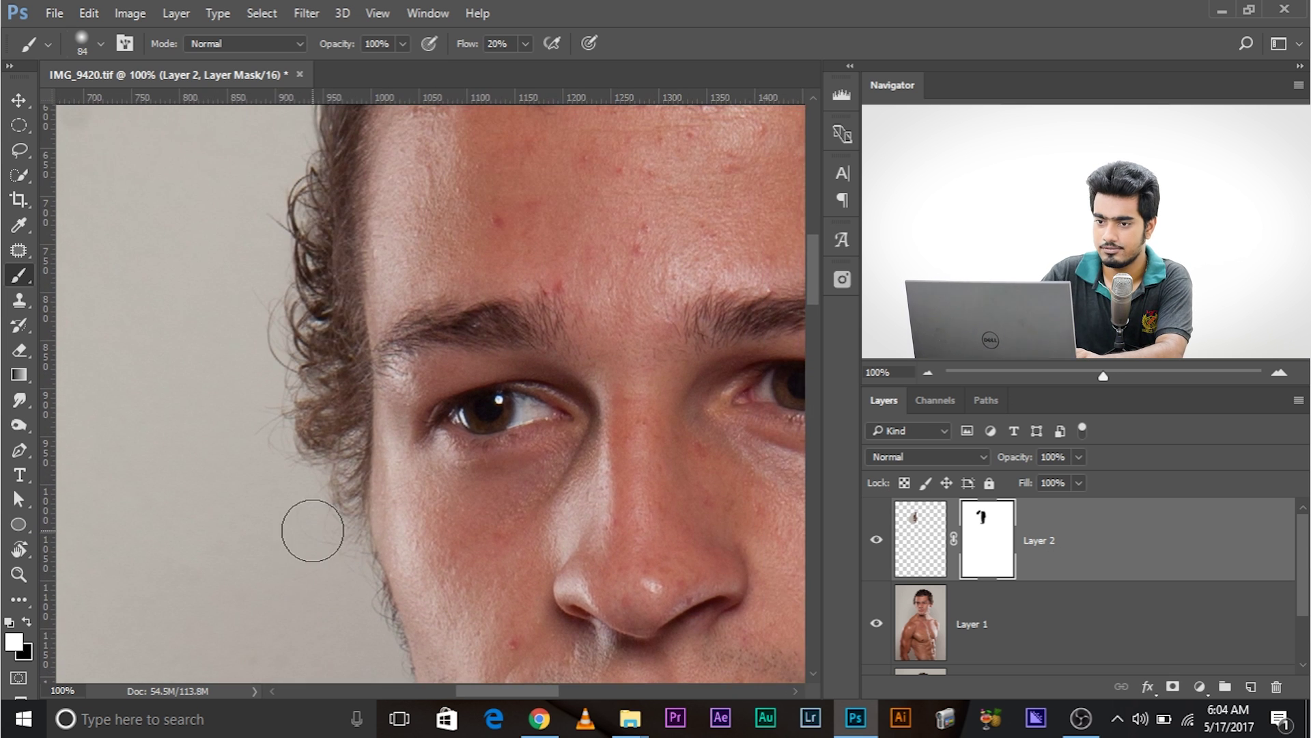
Step: Check the corrected side hair against the whole face by hiding and showing Layer 2
key("ctrl+minus")
scroll(430, 521, "up", 2)
left_click(876, 556)
left_click(876, 545)
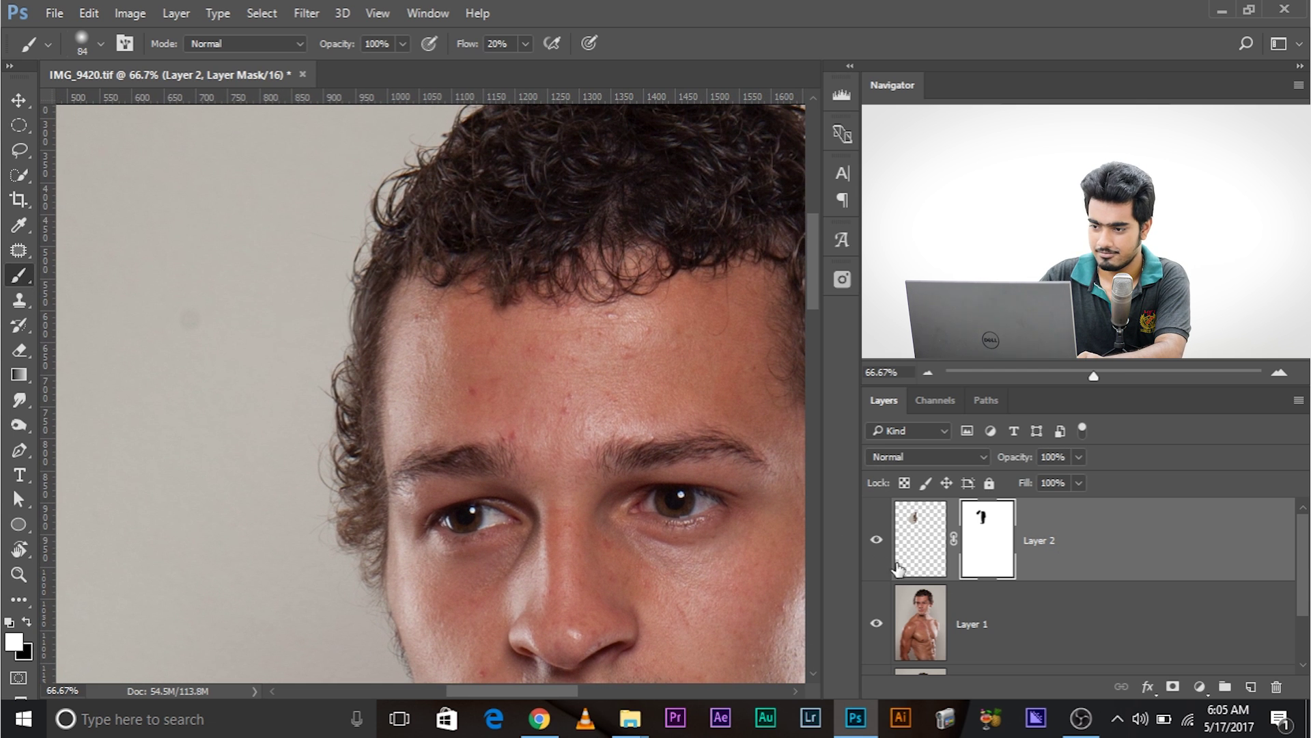
Step: Enlarge the brush to 129 px, switch the painting colour to black and recheck the image with and without Layer 2
left_click_drag(445, 373, 465, 377)
key("x")
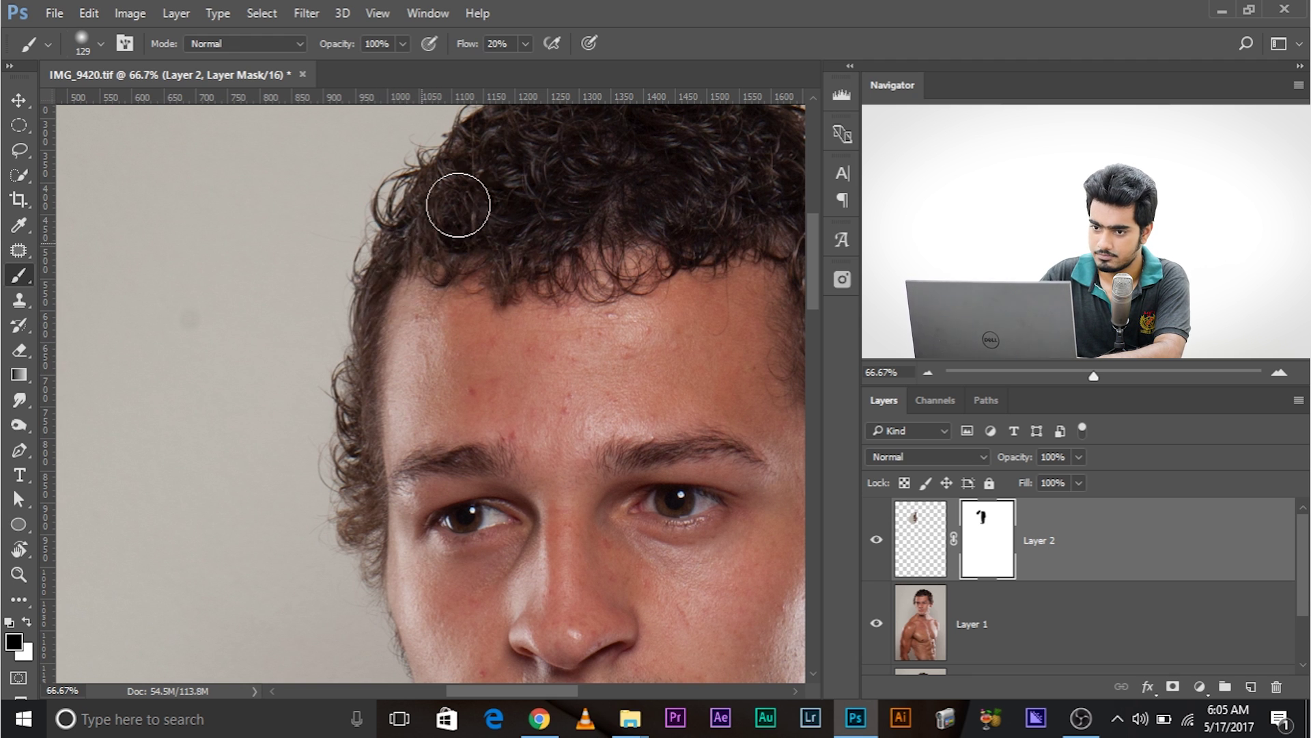
left_click(876, 540)
left_click(876, 539)
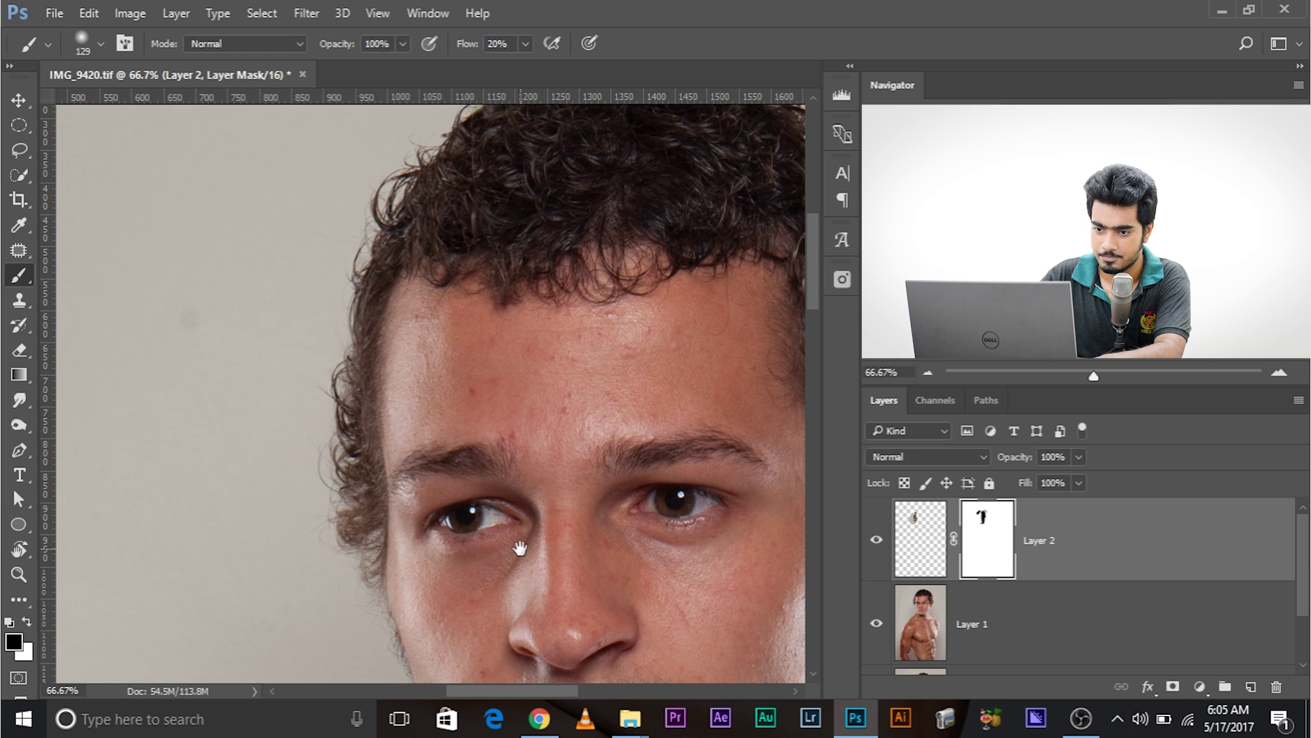
Step: Make Layer 1 active and lasso the protruding hair above the visible ear together with some of the backdrop beside it
left_click_drag(520, 549, 309, 444)
mouse_move(668, 429)
left_mouse_down()
mouse_move(596, 482)
mouse_move(550, 489)
left_mouse_up()
left_click_drag(588, 542, 553, 477)
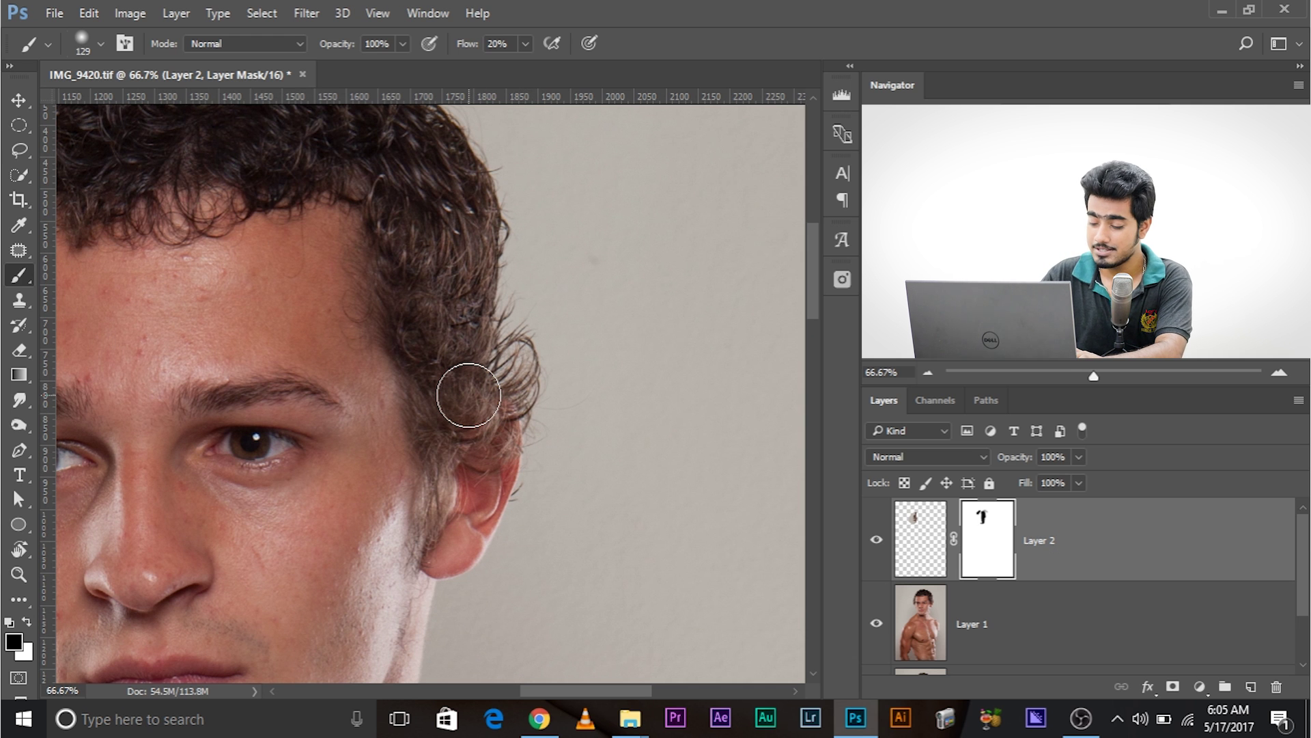
scroll(468, 395, "up", 1)
mouse_move(463, 363)
left_mouse_down()
mouse_move(289, 400)
mouse_move(328, 390)
left_mouse_up()
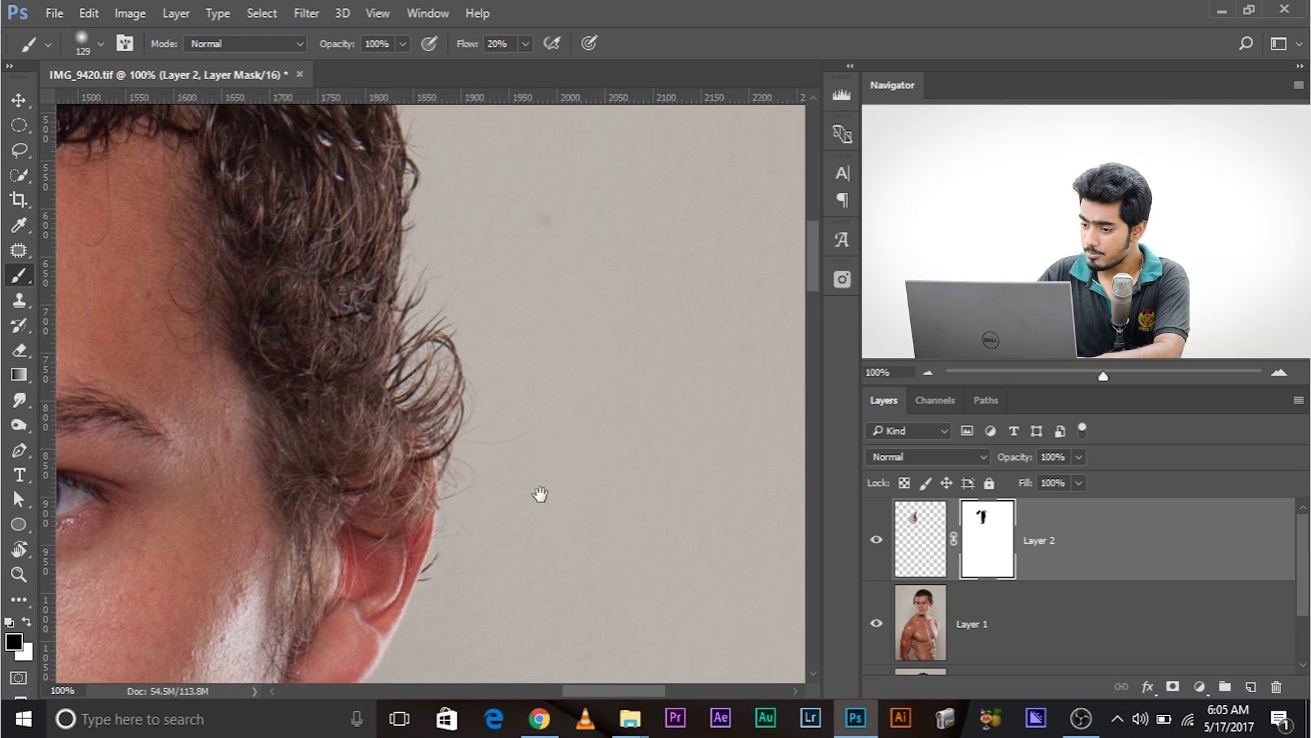
left_click(994, 621)
left_click(19, 150)
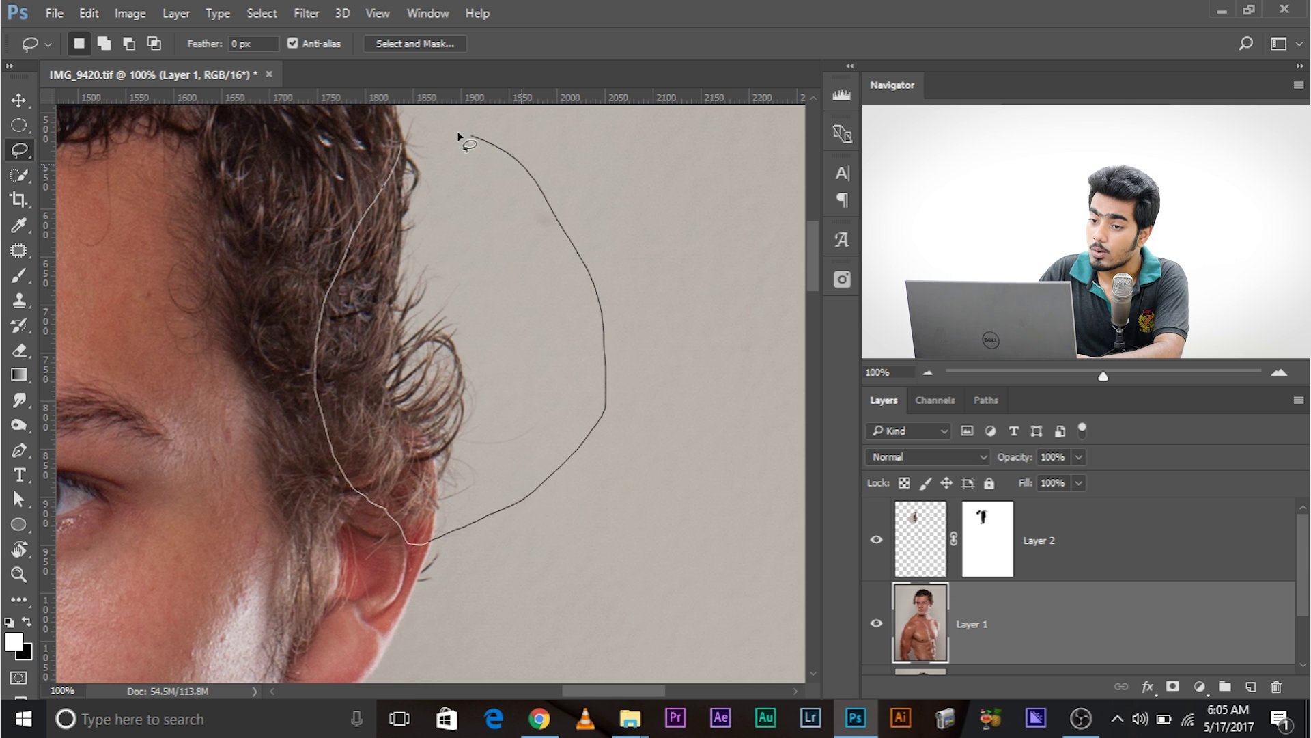
left_click_drag(410, 142, 410, 143)
Step: Inspect the corrected hair on the first side against the uncorrected ear side, and review the layer stack
left_click_drag(258, 346, 481, 438)
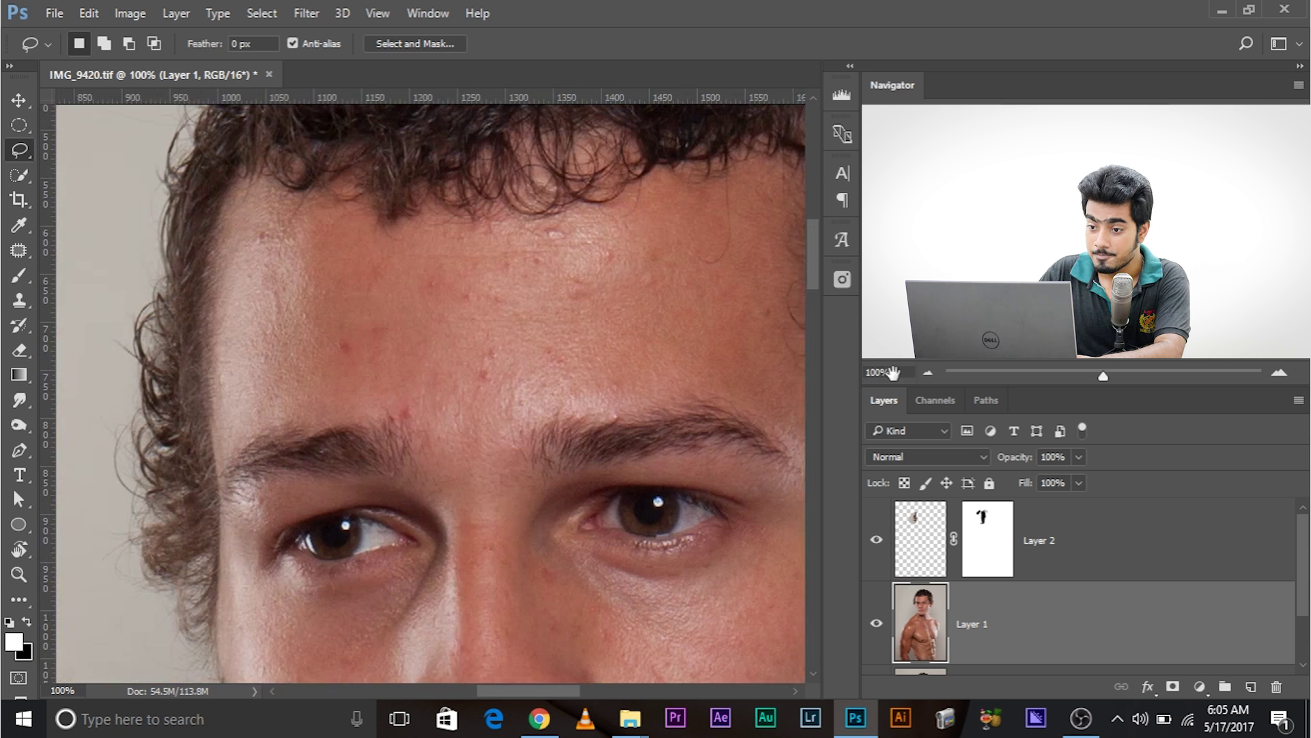
left_click_drag(159, 516, 402, 507)
left_click_drag(491, 575, 553, 542)
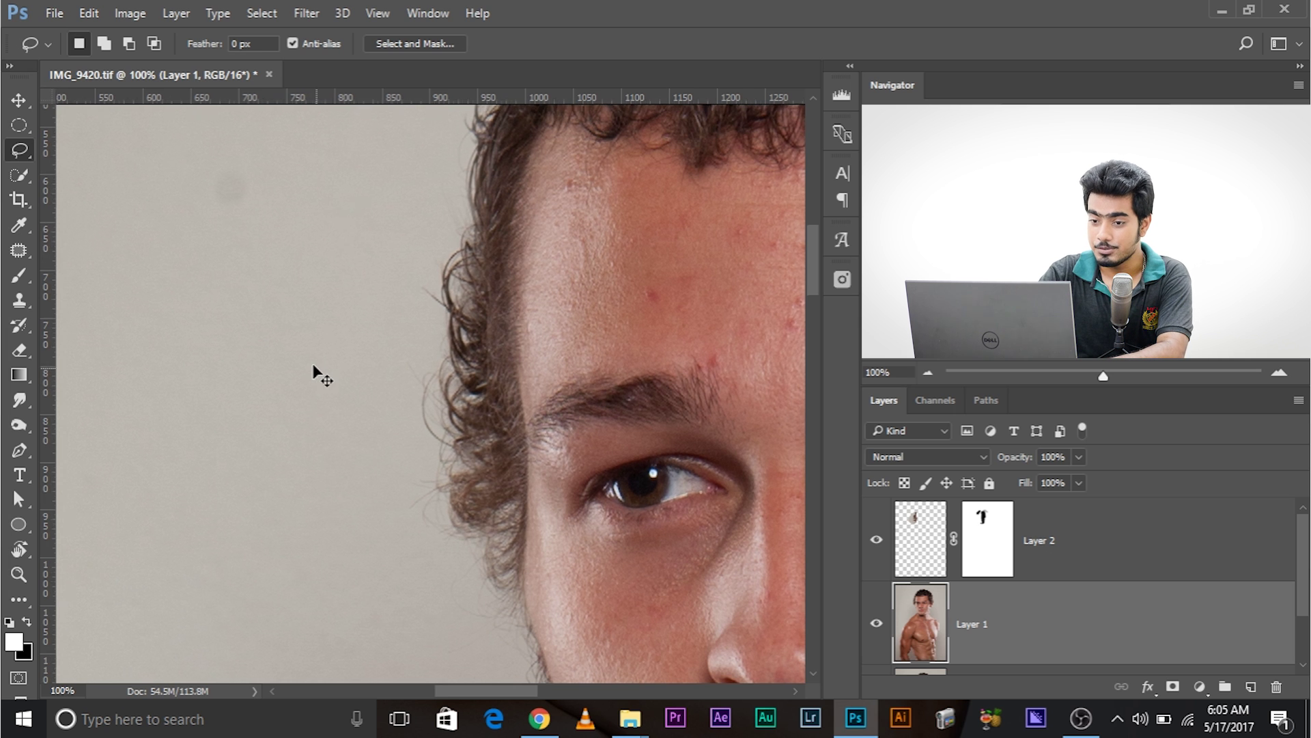
key("ctrl+minus")
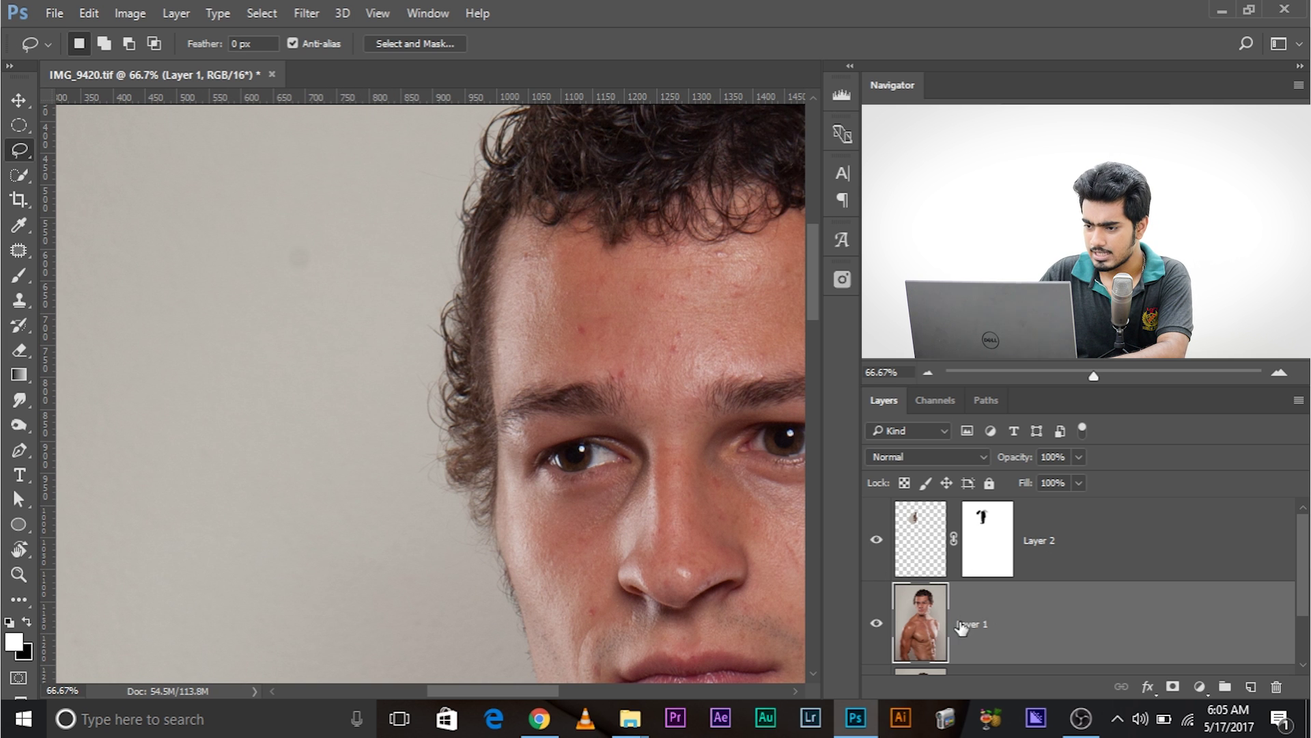
left_click_drag(498, 348, 194, 349)
mouse_move(447, 355)
left_mouse_down()
mouse_move(170, 363)
mouse_move(118, 389)
left_mouse_up()
left_click_drag(444, 411, 371, 422)
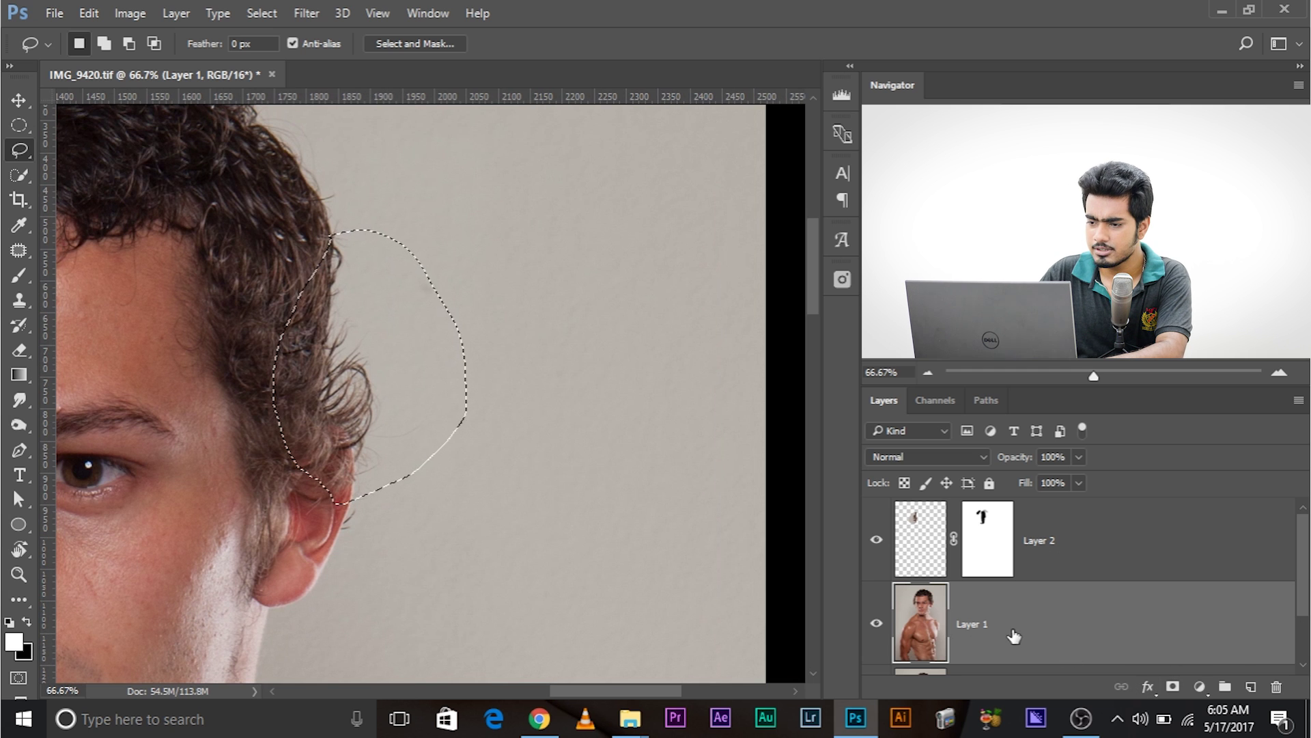
scroll(1053, 597, "down", 3)
scroll(239, 458, "up", 2)
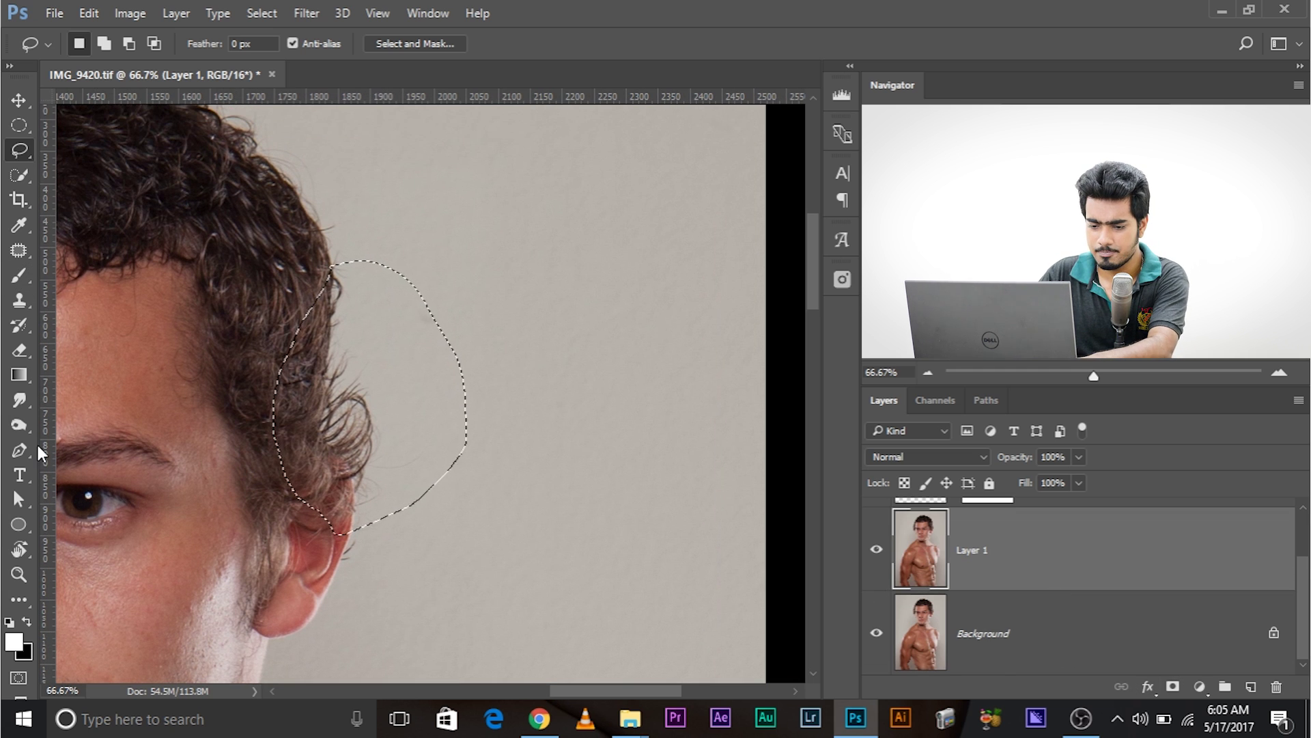
Step: Clear the selection and paint scattered white and black test marks on Layer 1's backdrop beside the ear with a soft 129 px brush
left_click(96, 437)
left_click(19, 275)
right_click(315, 366, "alt")
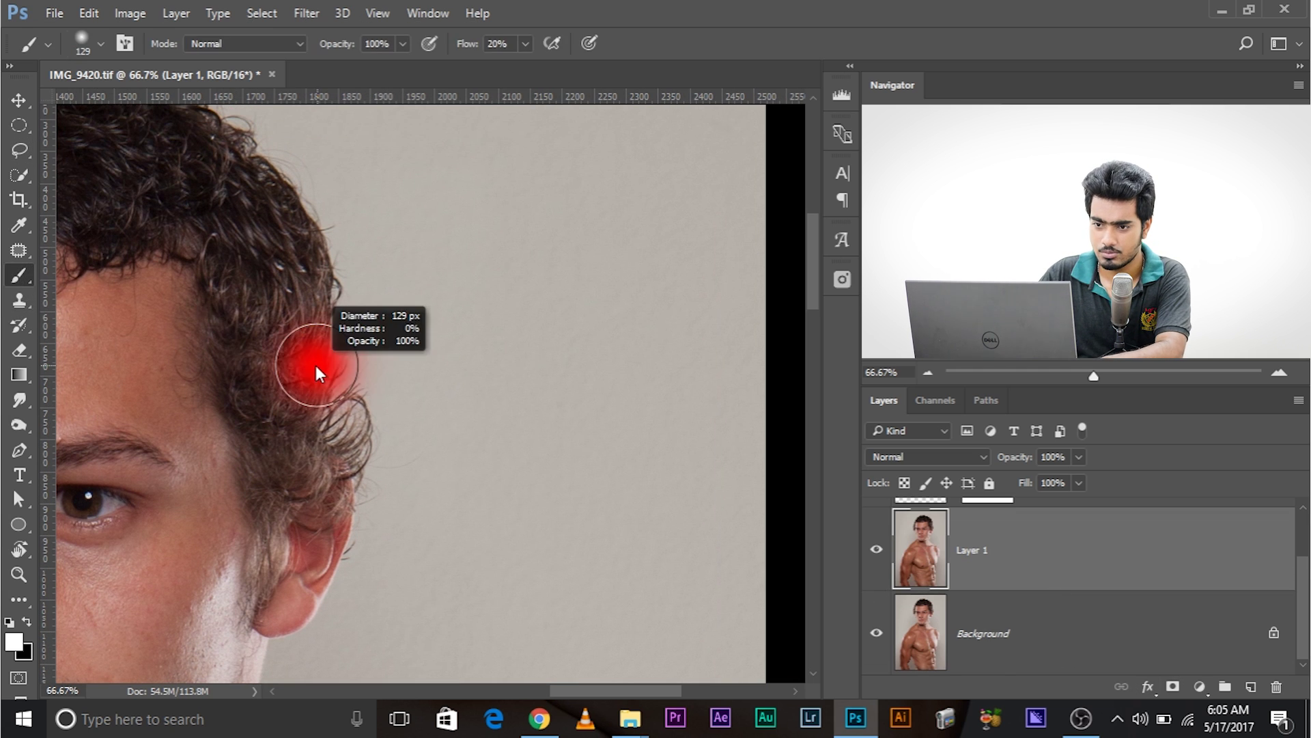
left_click(429, 254)
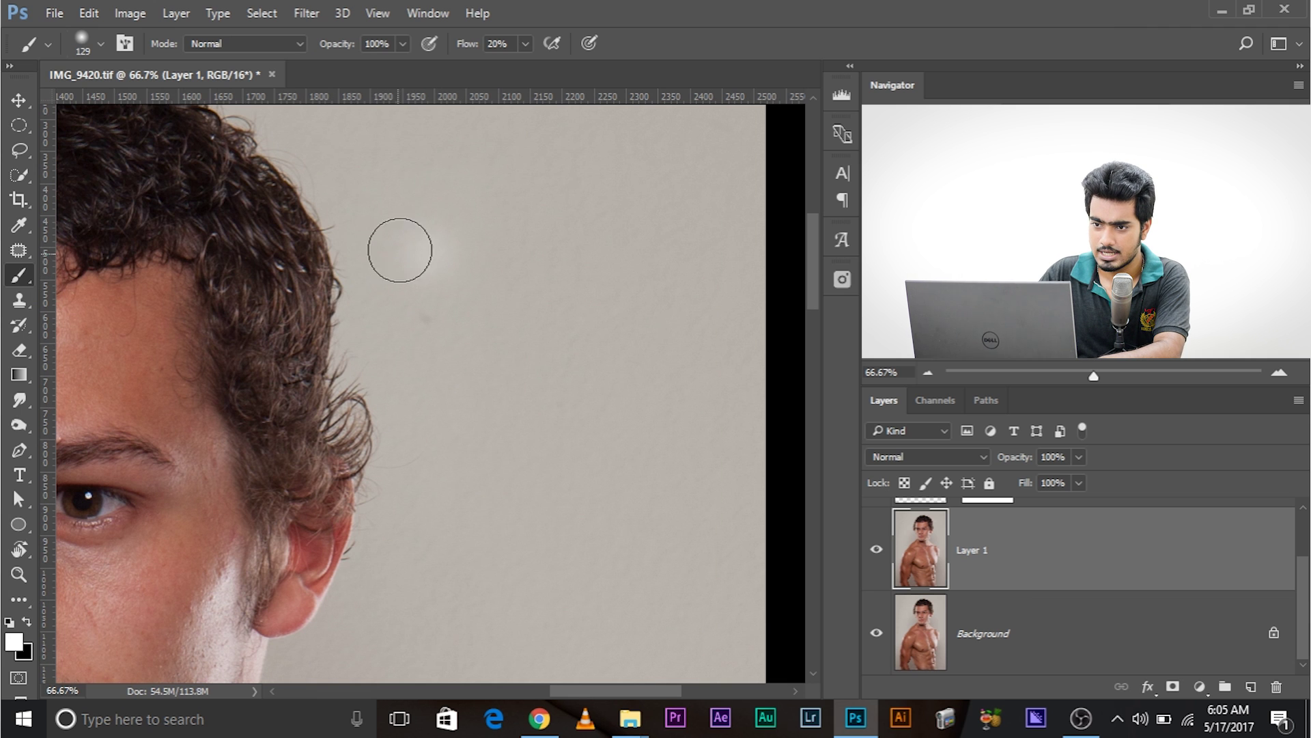
key("x")
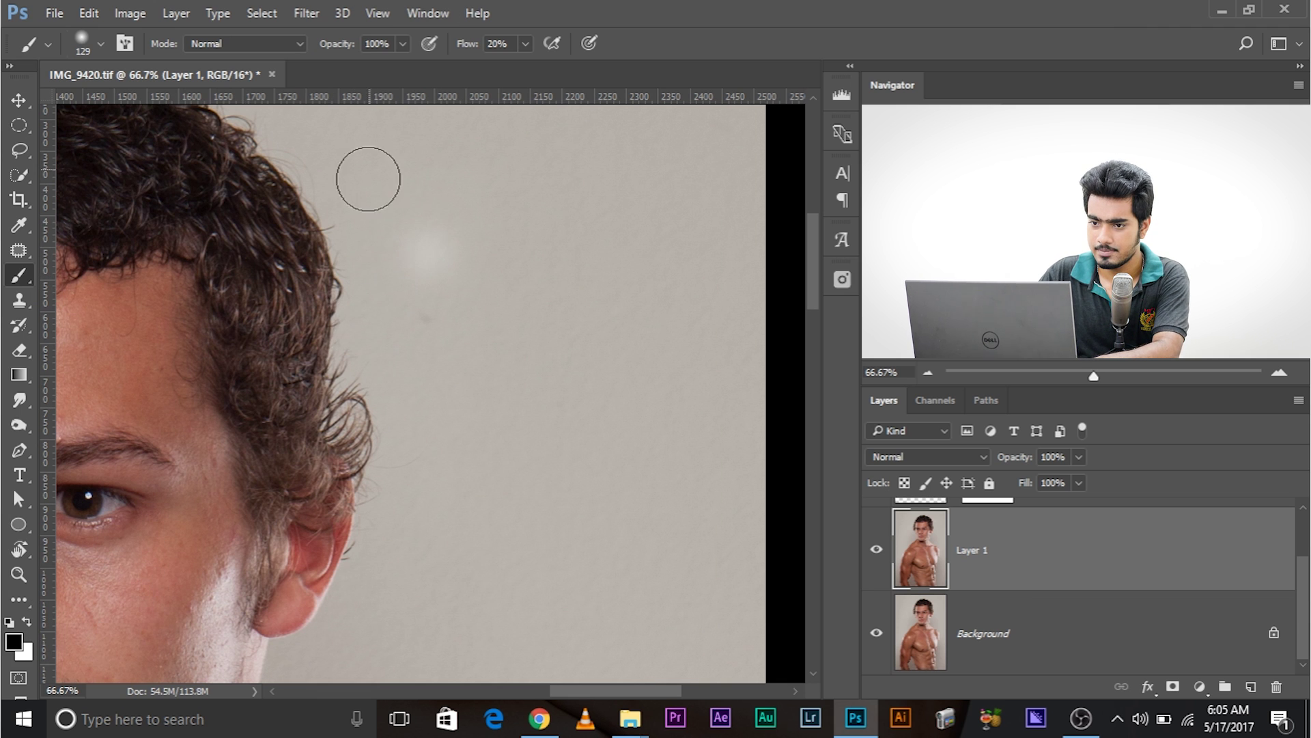
left_click(379, 202)
left_click_drag(424, 269, 369, 345)
mouse_move(446, 403)
left_mouse_down()
mouse_move(515, 305)
mouse_move(532, 194)
mouse_move(504, 433)
mouse_move(434, 491)
left_mouse_up()
left_click_drag(381, 166, 375, 151)
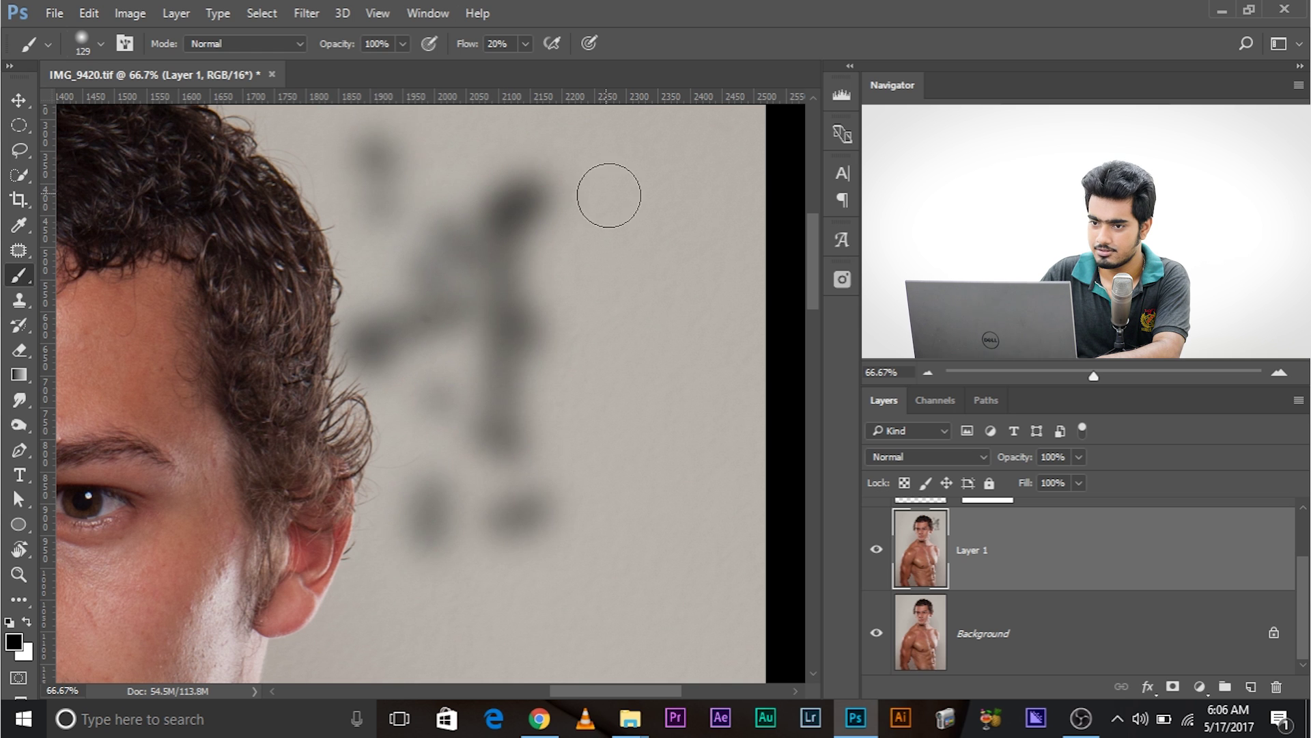
left_click_drag(607, 196, 624, 219)
left_click_drag(661, 335, 590, 415)
left_click_drag(638, 475, 636, 512)
Step: Lasso the hair above the ear with part of the marked backdrop and copy it to a new layer
scroll(1035, 603, "up", 2)
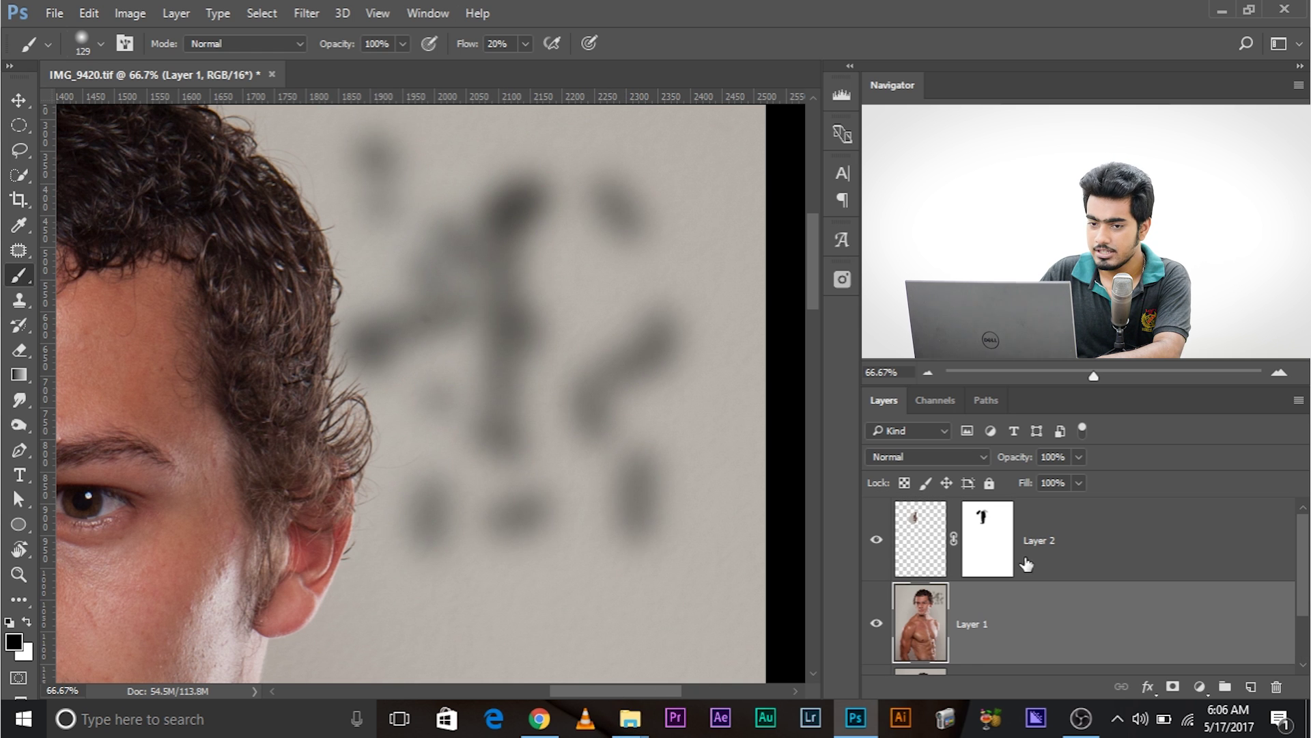
left_click(12, 153)
mouse_move(452, 250)
left_mouse_down()
mouse_move(363, 245)
mouse_move(284, 268)
mouse_move(261, 375)
mouse_move(283, 463)
mouse_move(345, 513)
left_mouse_up()
mouse_move(502, 418)
left_mouse_down()
mouse_move(495, 314)
mouse_move(478, 284)
left_mouse_up()
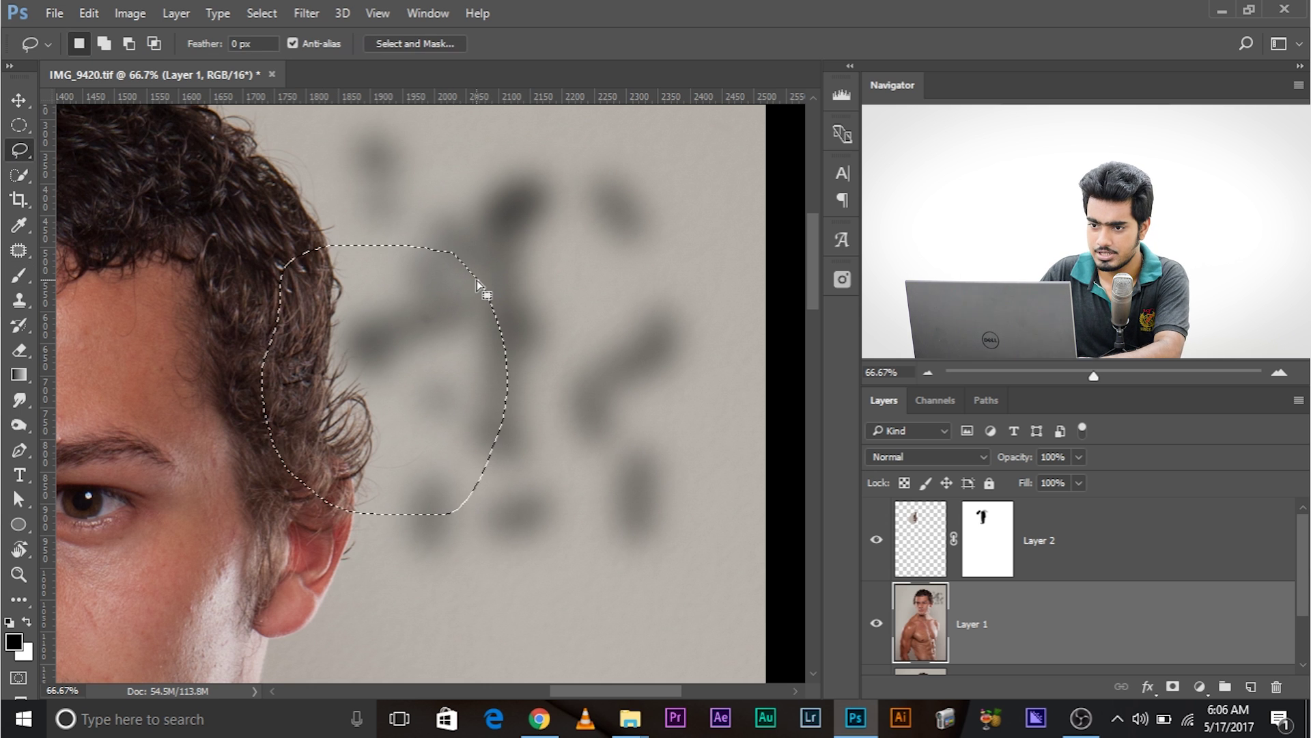
key("ctrl+j")
Step: Move the copied hair section inward toward the face and add a layer mask to it
left_click(19, 100)
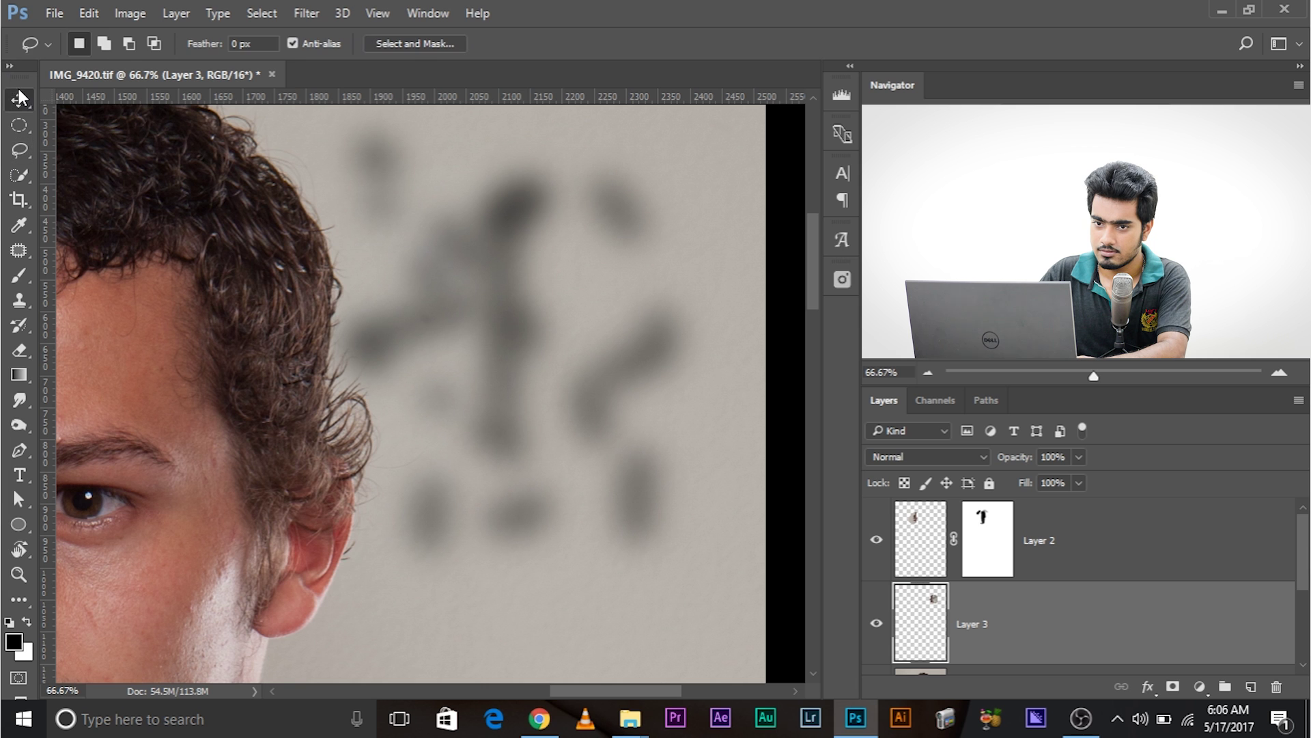
left_click_drag(431, 358, 394, 351)
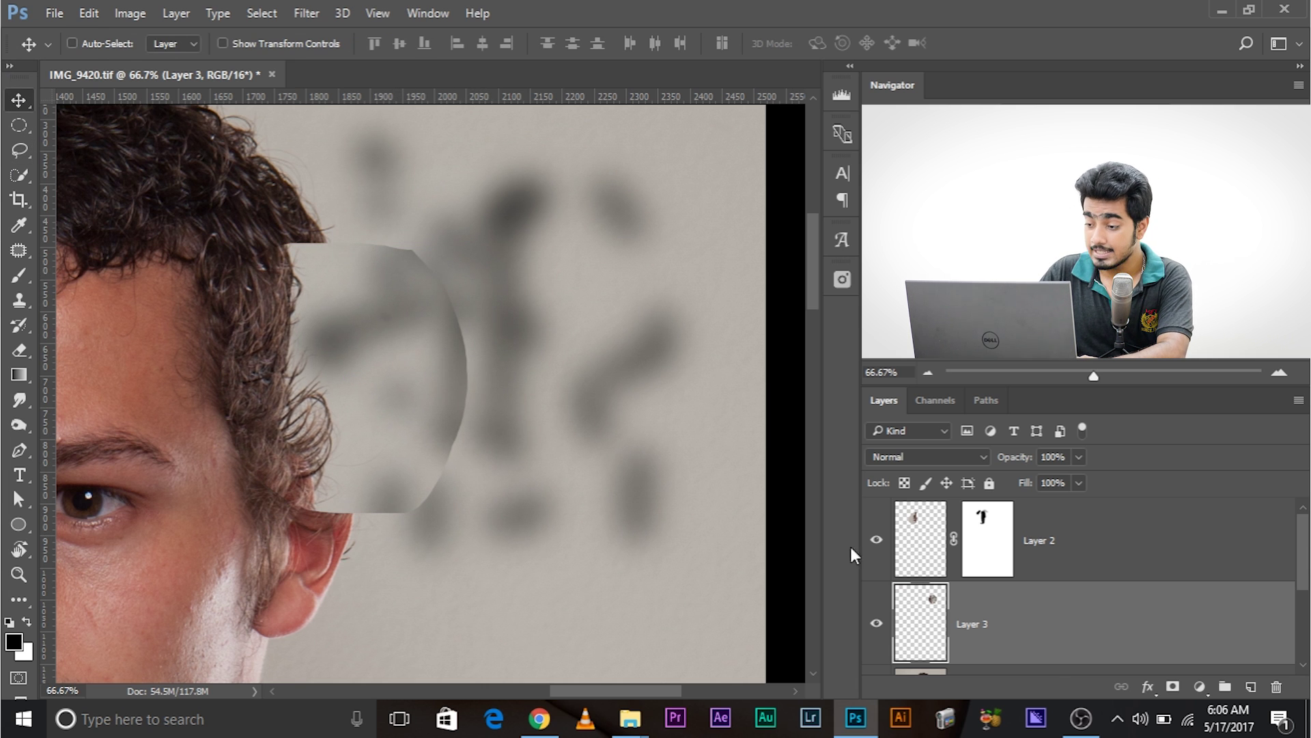
left_click(1172, 686)
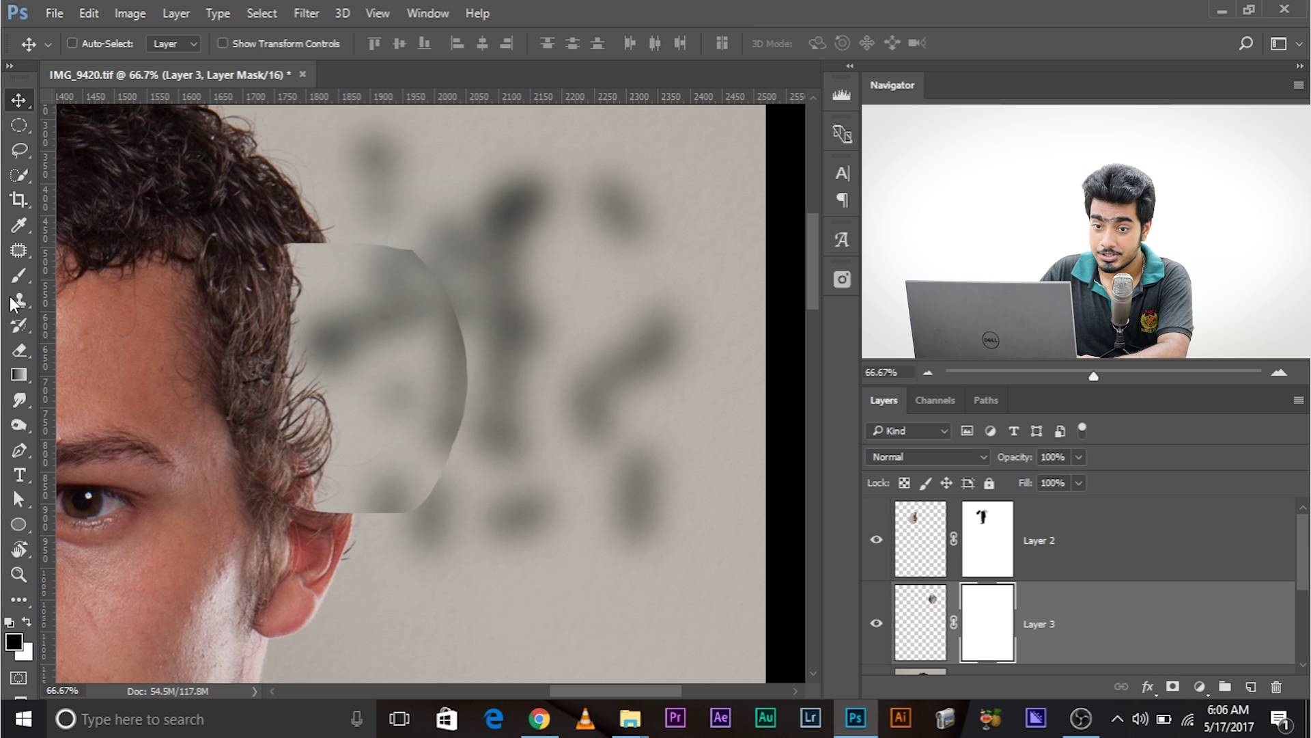
Step: Paint black on Layer 3's mask with a soft 180 px brush to hide the copy's outer edge over the marked backdrop
left_click(18, 275)
right_click(419, 351, "alt")
mouse_move(458, 320)
left_mouse_down()
mouse_move(466, 424)
mouse_move(474, 394)
mouse_move(461, 393)
mouse_move(454, 450)
mouse_move(473, 407)
mouse_move(445, 216)
left_mouse_up()
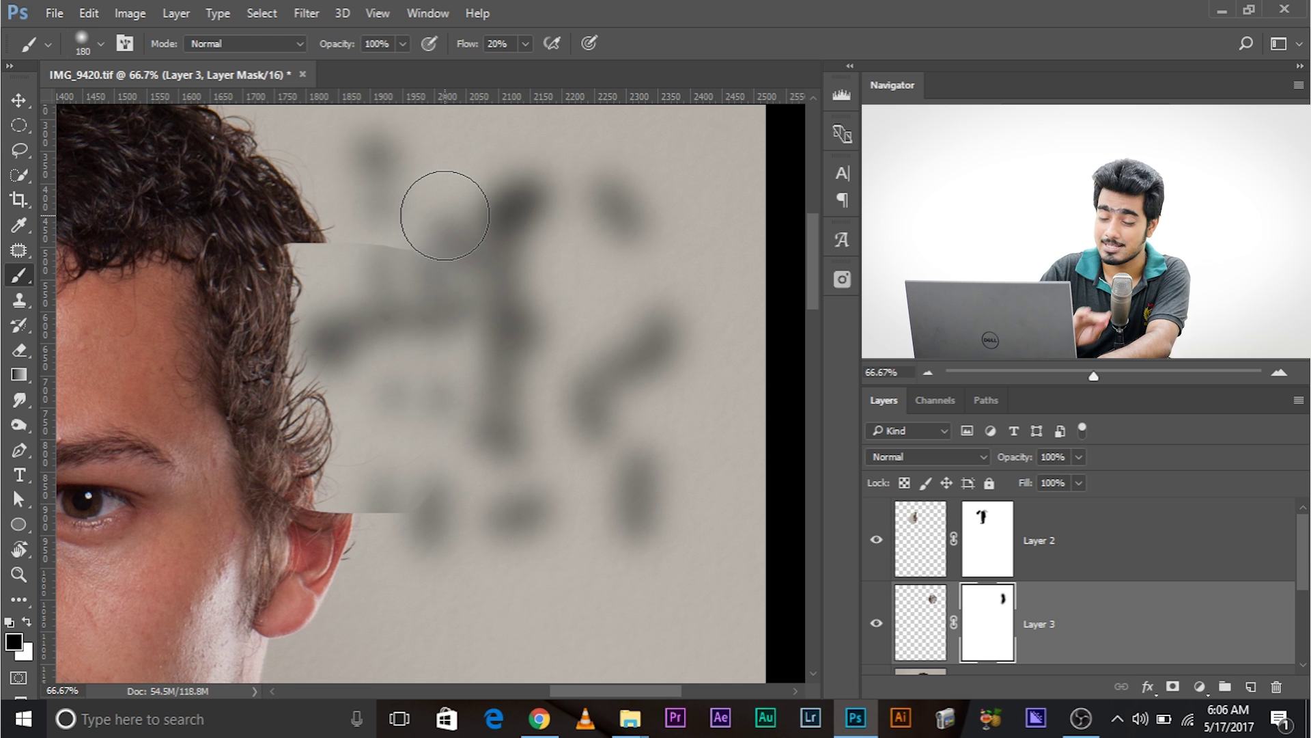
Step: Undo the ear-side test, including the mask, the moved copy and all the marks painted on Layer 1's backdrop
key("ctrl+alt+z")
key("ctrl+alt+z")
key("ctrl+alt+z")
key("ctrl+alt+z")
key("ctrl+alt+z")
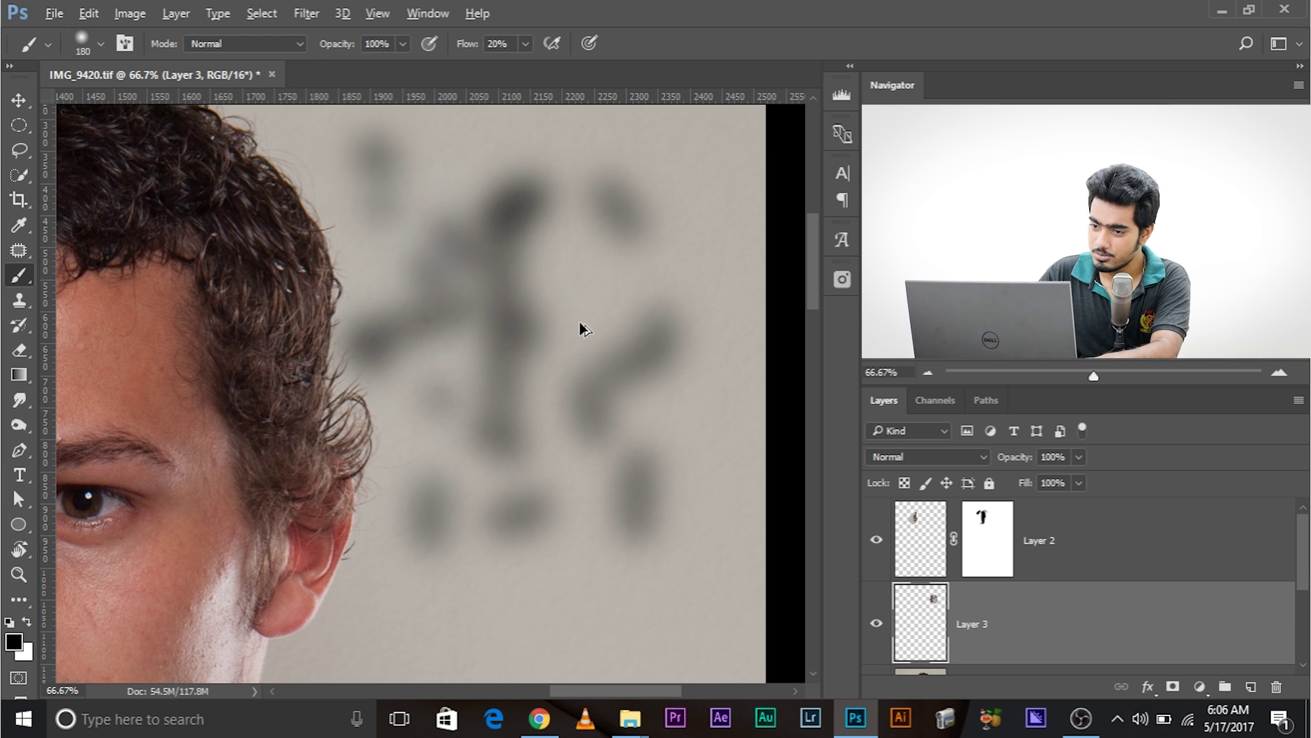
key("ctrl+alt+z")
key("ctrl+alt+z")
key("ctrl+alt+z")
key("ctrl+alt+z")
key("ctrl+alt+z")
key("ctrl+alt+z")
key("ctrl+alt+z")
key("ctrl+alt+z")
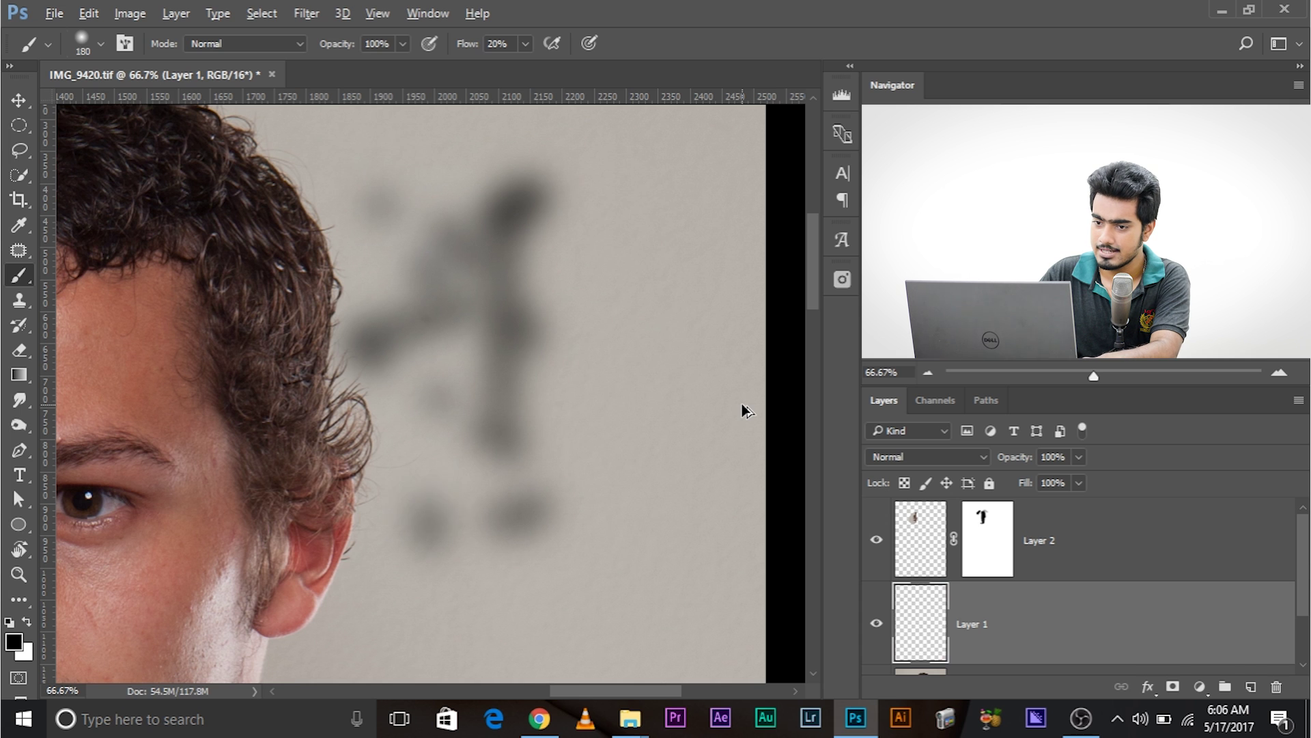
key("ctrl+alt+z")
key("ctrl+alt+z")
key("ctrl+alt+z")
key("ctrl+alt+z")
key("ctrl+alt+z")
key("ctrl+alt+z")
key("ctrl+alt+z")
key("ctrl+alt+z")
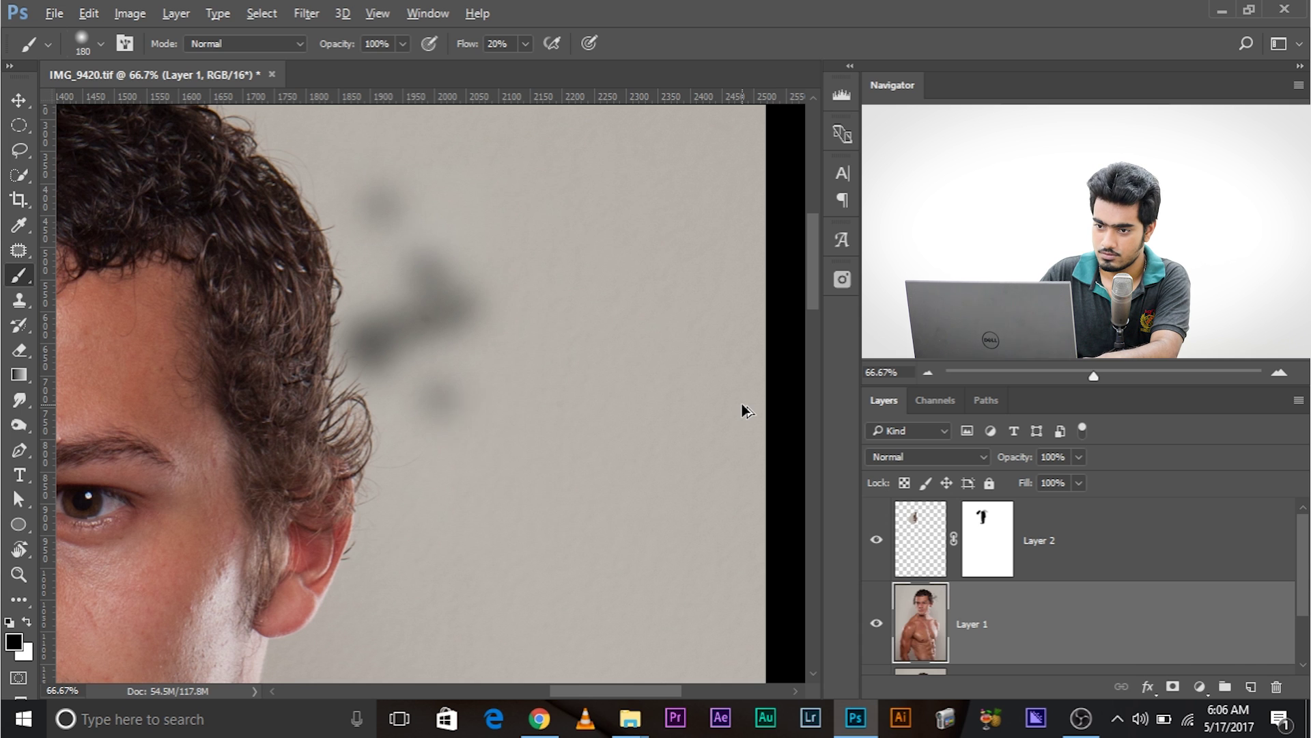
key("ctrl+alt+z")
key("ctrl+alt+z")
key("ctrl+alt+z")
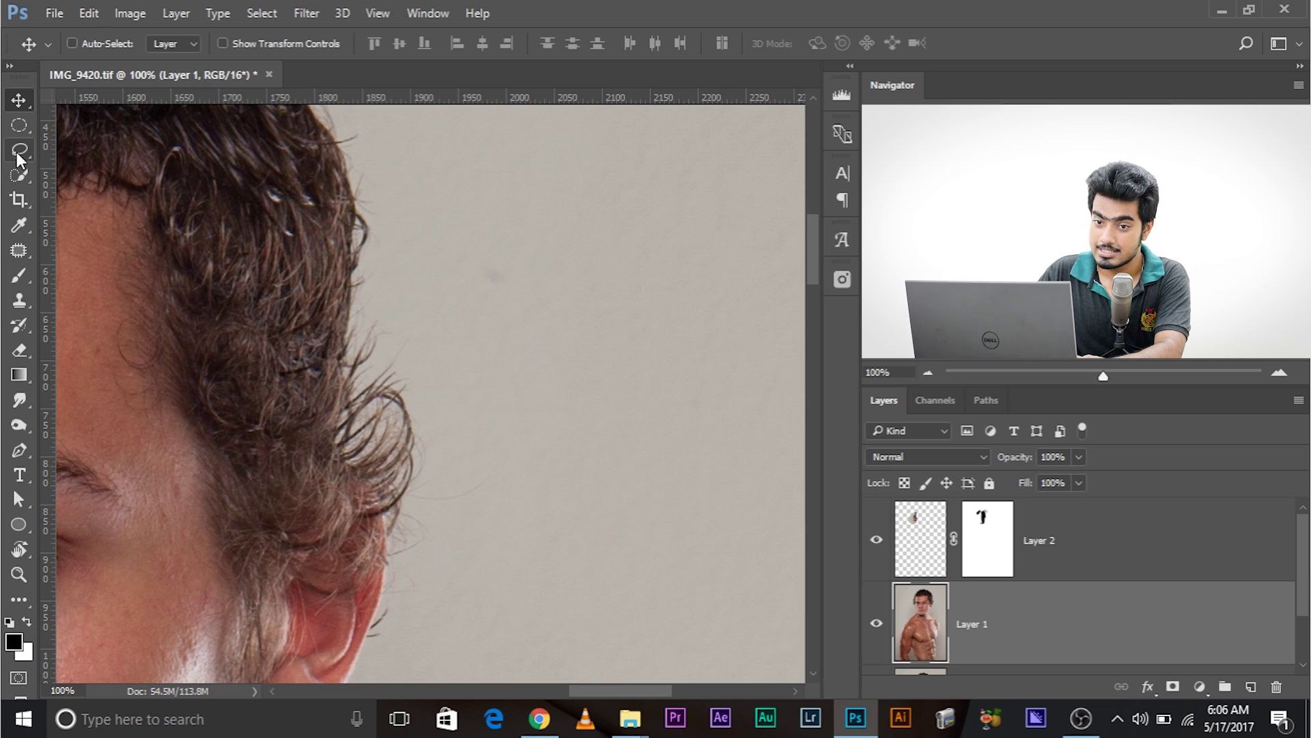
Step: Lasso the protruding hair above the ear on Layer 1, including a generous area of clean backdrop beside it
left_click(18, 157)
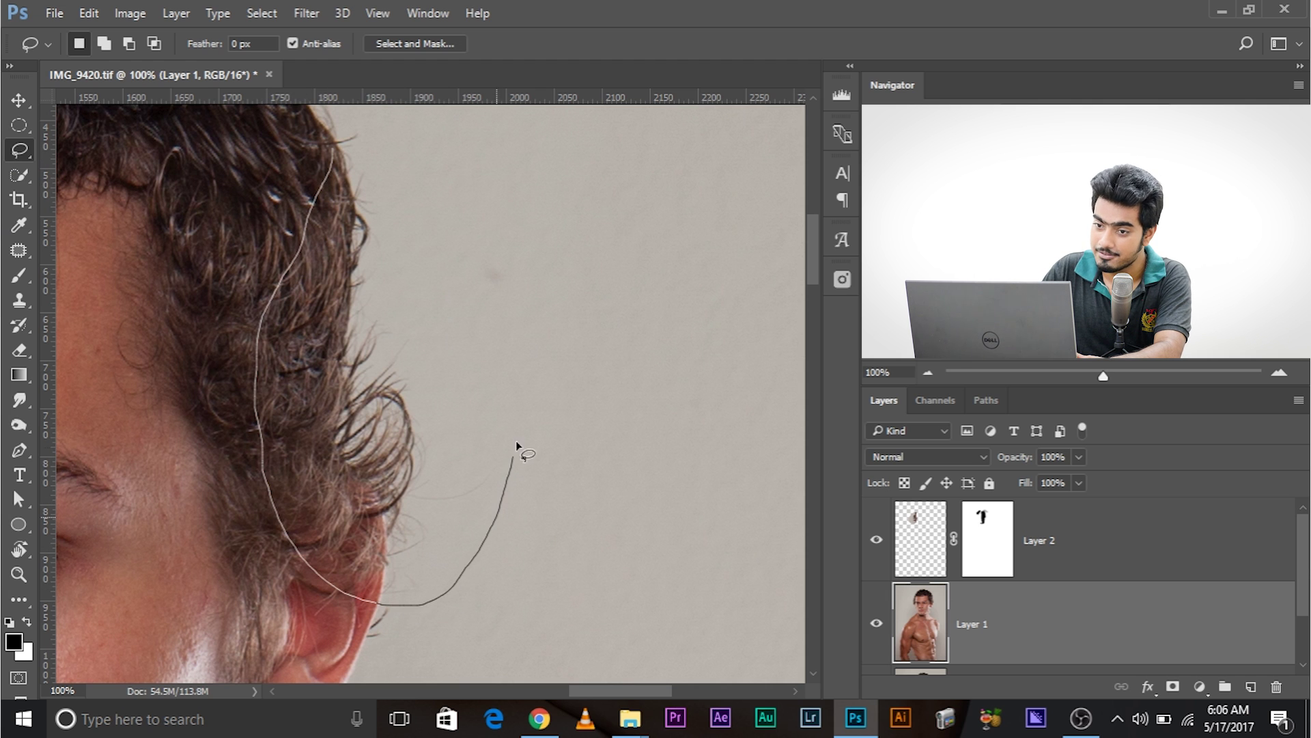
left_click_drag(404, 148, 410, 146)
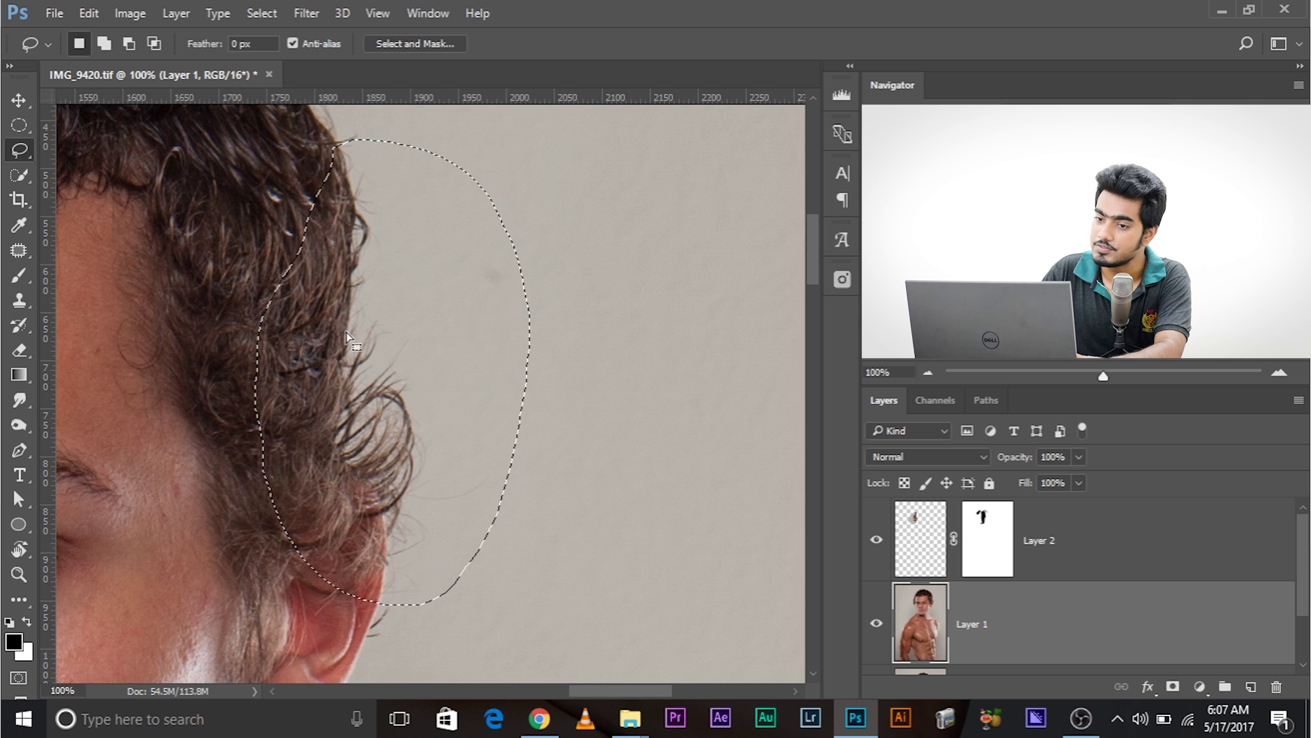
mouse_move(308, 433)
left_mouse_down()
mouse_move(418, 416)
mouse_move(392, 456)
left_mouse_up()
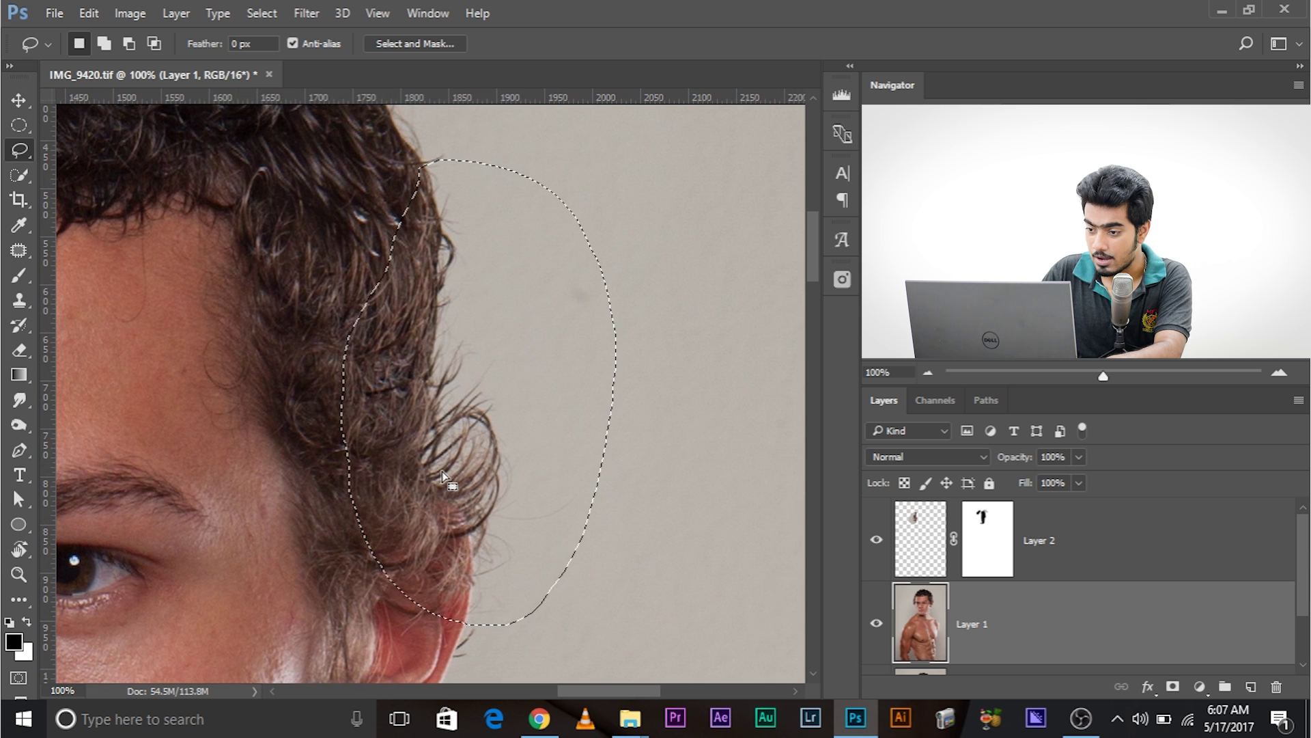
Step: Copy the lassoed hair above the ear to a new layer and move it inward toward the face
key("ctrl+j")
left_click_drag(918, 581, 937, 601)
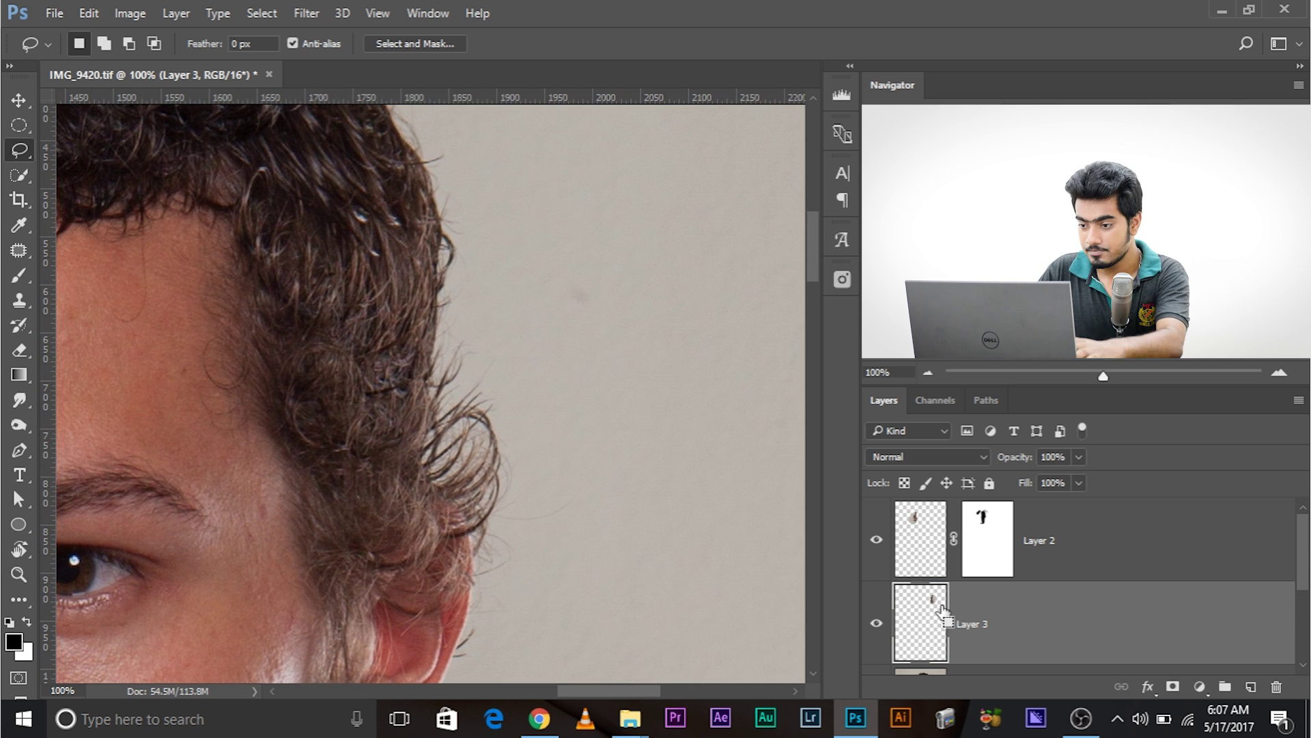
left_click(876, 623, "alt")
left_click(876, 623, "alt")
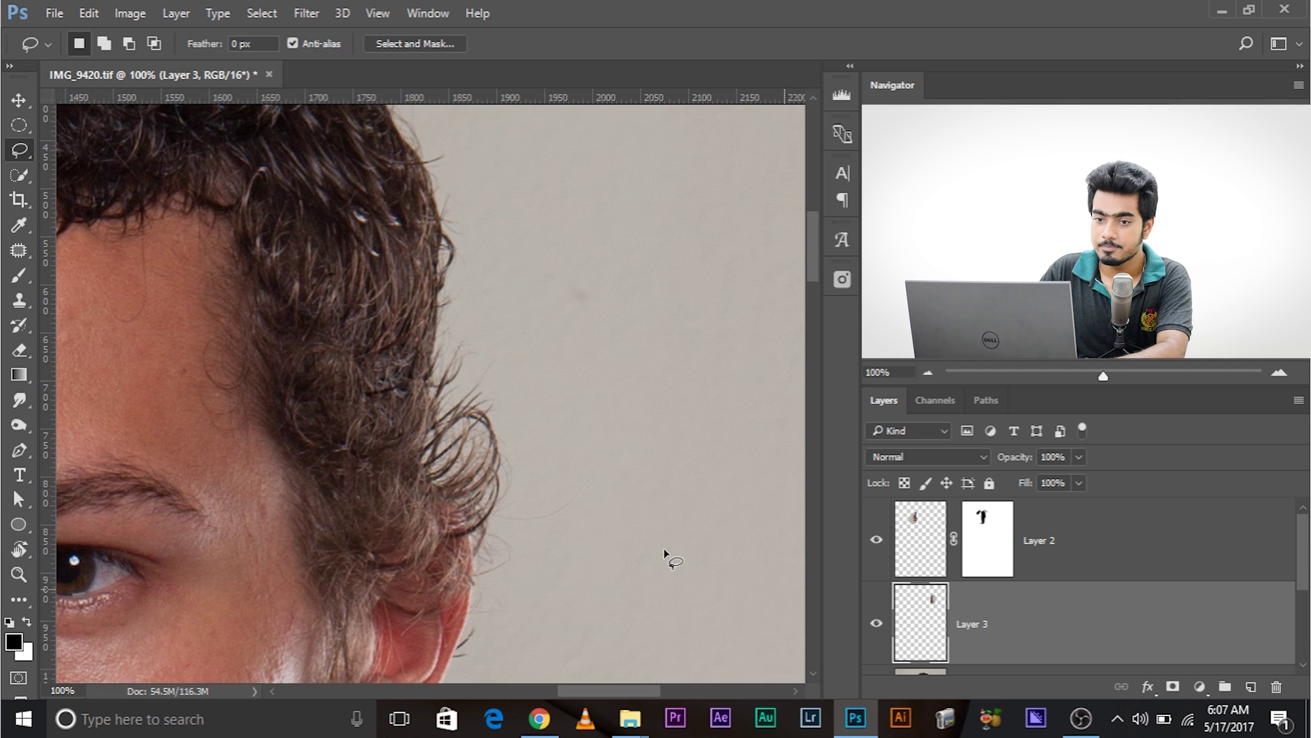
left_click(31, 106)
mouse_move(448, 410)
left_mouse_down()
mouse_move(442, 372)
mouse_move(437, 429)
left_mouse_up()
Step: Set Layer 3's blend mode to Difference and adjust the copied hair's position over the original
left_click(940, 459)
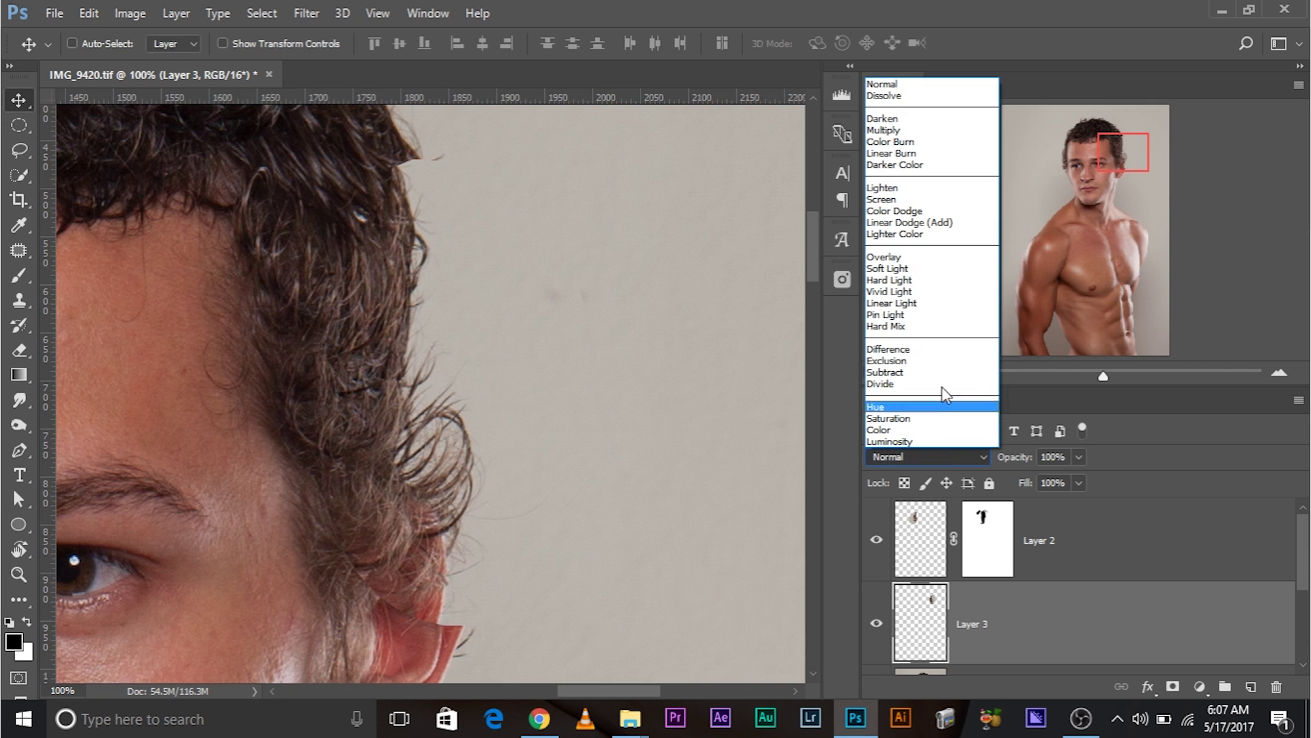
left_click(943, 349)
left_click_drag(486, 435, 477, 429)
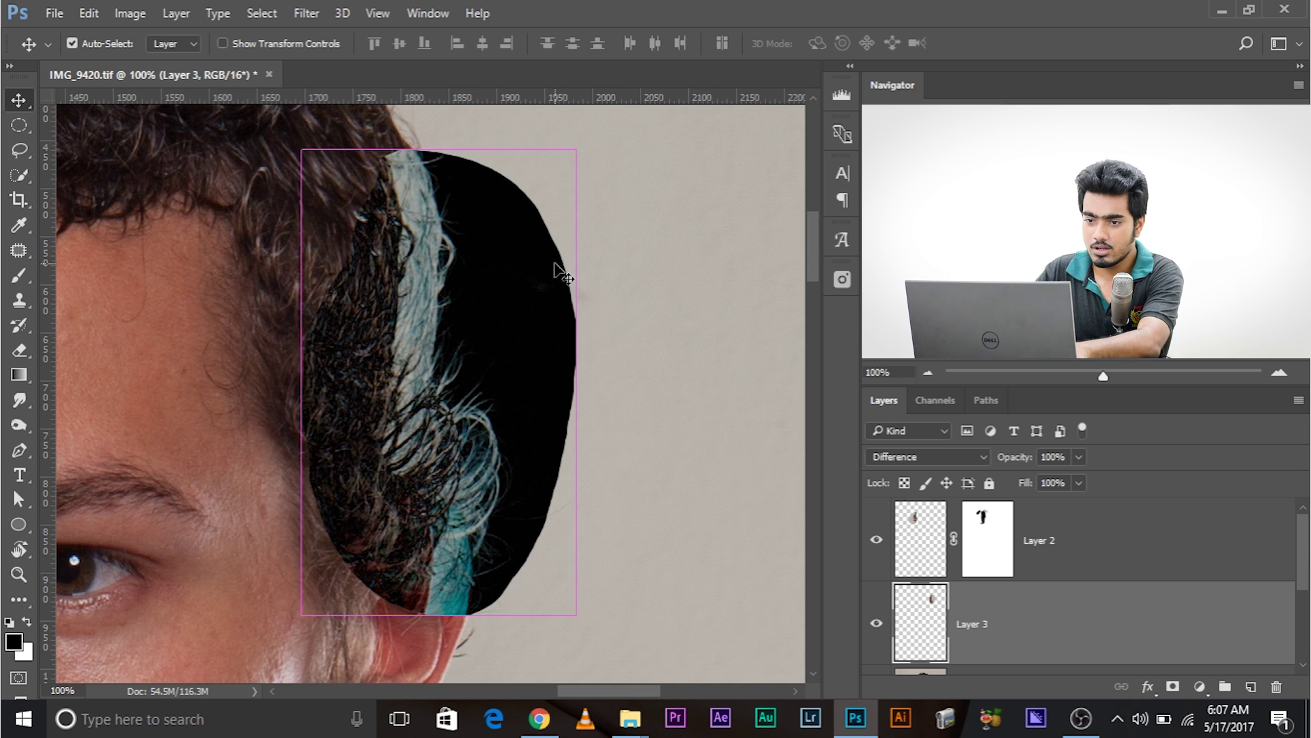
Step: Free-transform Layer 3 around a pivot near the upper hairline, rotating it 3.23° and shifting it inward over the original hair
key("ctrl+t")
left_click_drag(440, 386, 387, 162)
mouse_move(653, 629)
left_mouse_down()
mouse_move(632, 618)
mouse_move(640, 635)
left_mouse_up()
left_click_drag(468, 426, 504, 416)
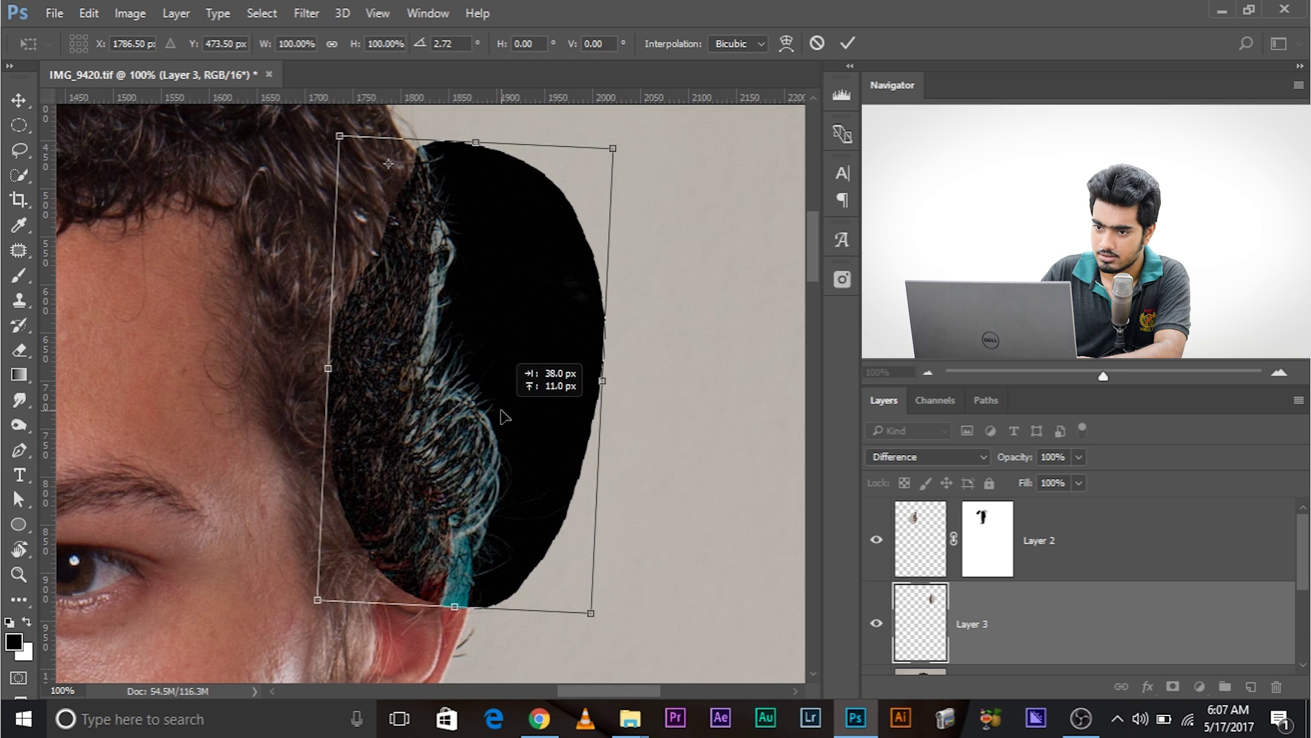
mouse_move(592, 612)
left_mouse_down()
mouse_move(571, 618)
mouse_move(586, 620)
left_mouse_up()
left_click_drag(478, 462, 475, 464)
left_click_drag(591, 643, 601, 636)
mouse_move(452, 488)
left_mouse_down()
mouse_move(433, 486)
mouse_move(442, 493)
left_mouse_up()
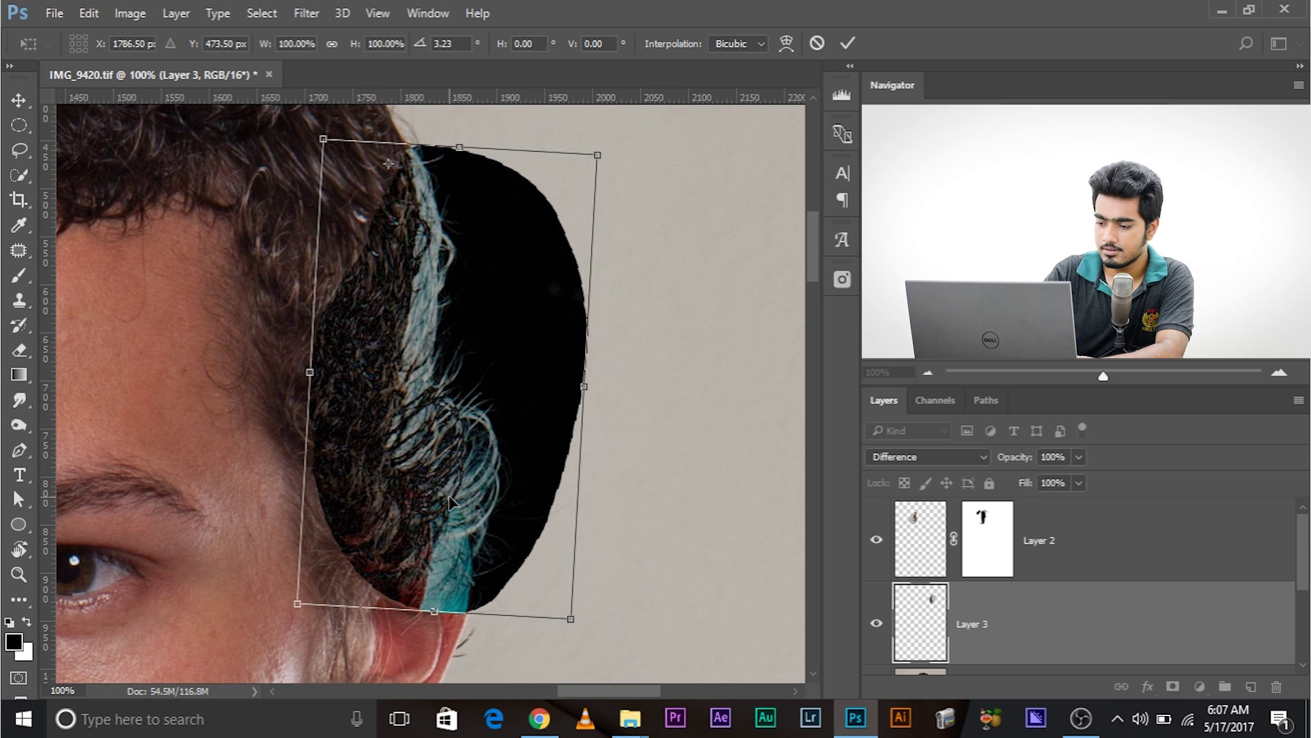
key("Return")
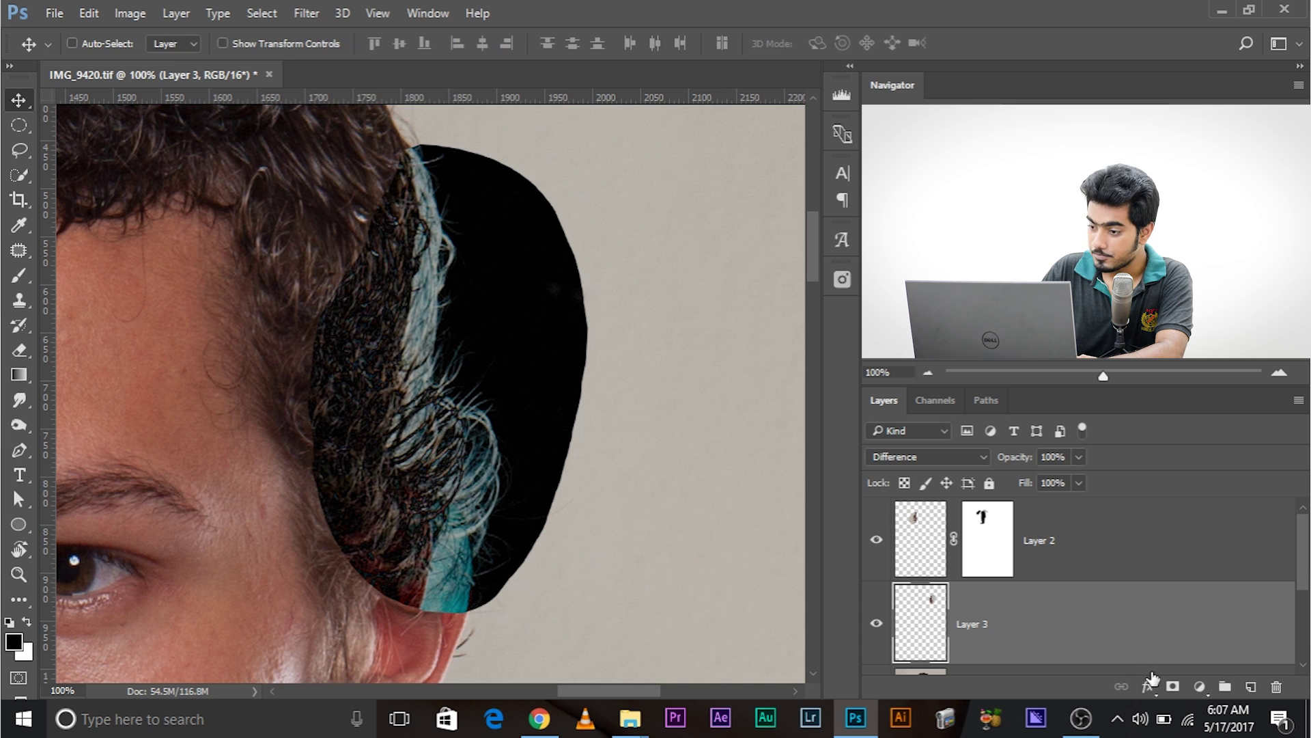
Step: Add a layer mask to Layer 3 and return its blend mode to Normal
left_click(1171, 686)
left_click(892, 457)
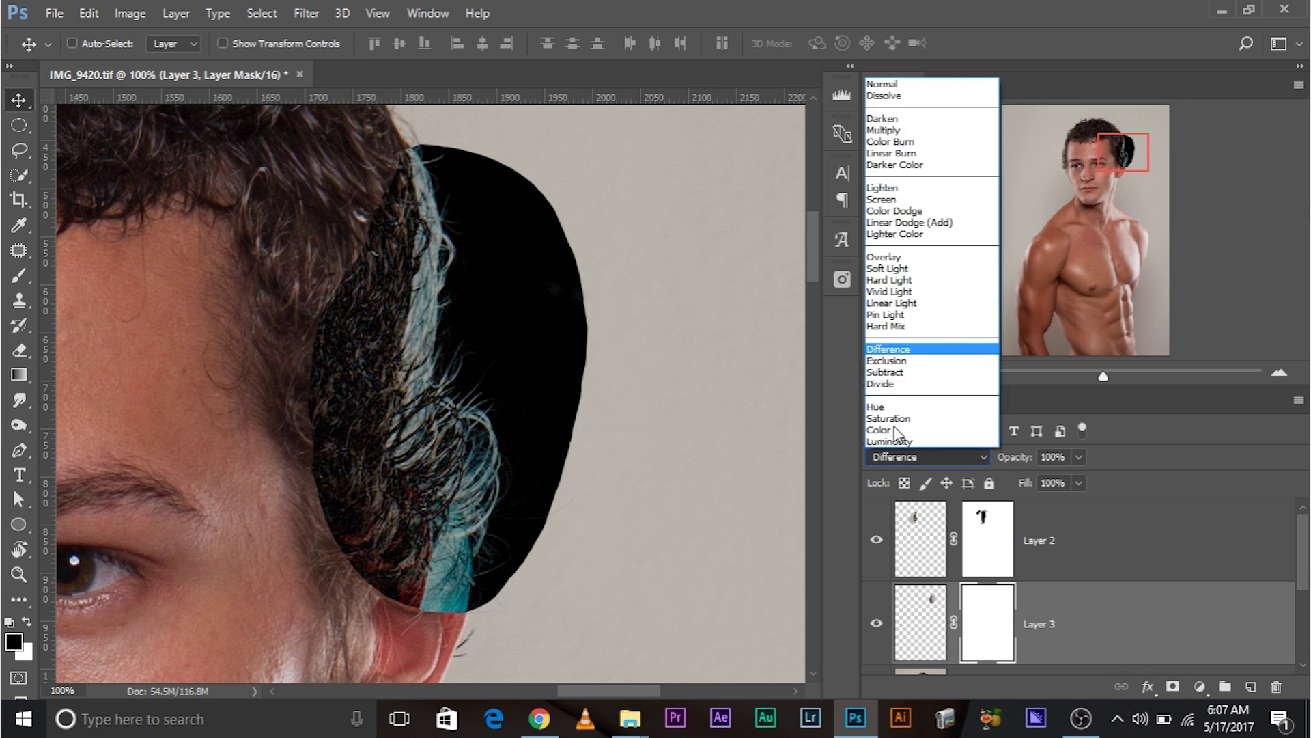
left_click(885, 88)
Step: Paint black on Layer 3's mask with a soft 136 px brush to blend the copy's inner edge into the original hair
left_click(19, 275)
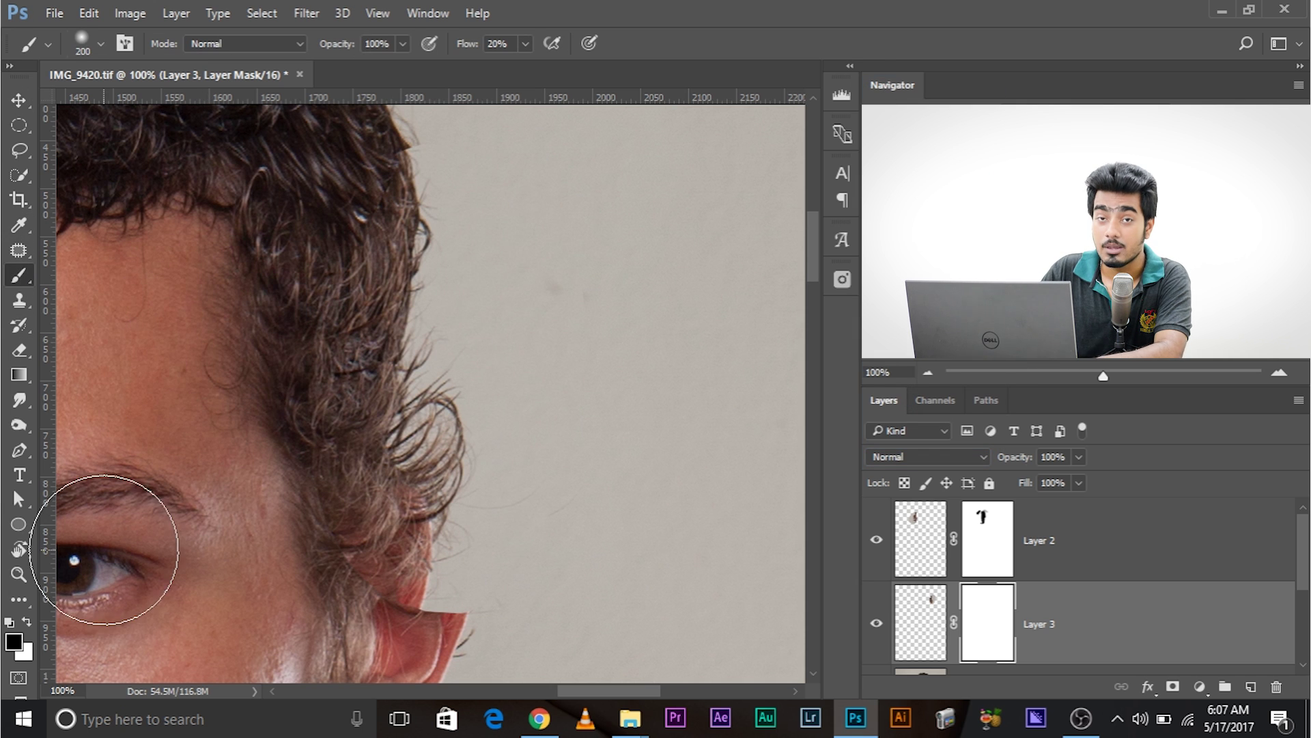
left_click_drag(267, 365, 234, 421)
mouse_move(348, 227)
left_mouse_down()
mouse_move(333, 280)
mouse_move(367, 240)
mouse_move(323, 301)
mouse_move(325, 408)
mouse_move(296, 408)
mouse_move(359, 348)
mouse_move(337, 473)
mouse_move(344, 520)
mouse_move(331, 529)
mouse_move(333, 456)
mouse_move(323, 484)
mouse_move(347, 433)
mouse_move(335, 378)
mouse_move(342, 448)
mouse_move(355, 426)
mouse_move(356, 401)
mouse_move(342, 439)
mouse_move(351, 337)
mouse_move(298, 506)
left_mouse_up()
key("space")
left_click_drag(437, 480, 418, 369)
left_click(874, 623)
left_click(875, 624)
left_click_drag(471, 384, 470, 397)
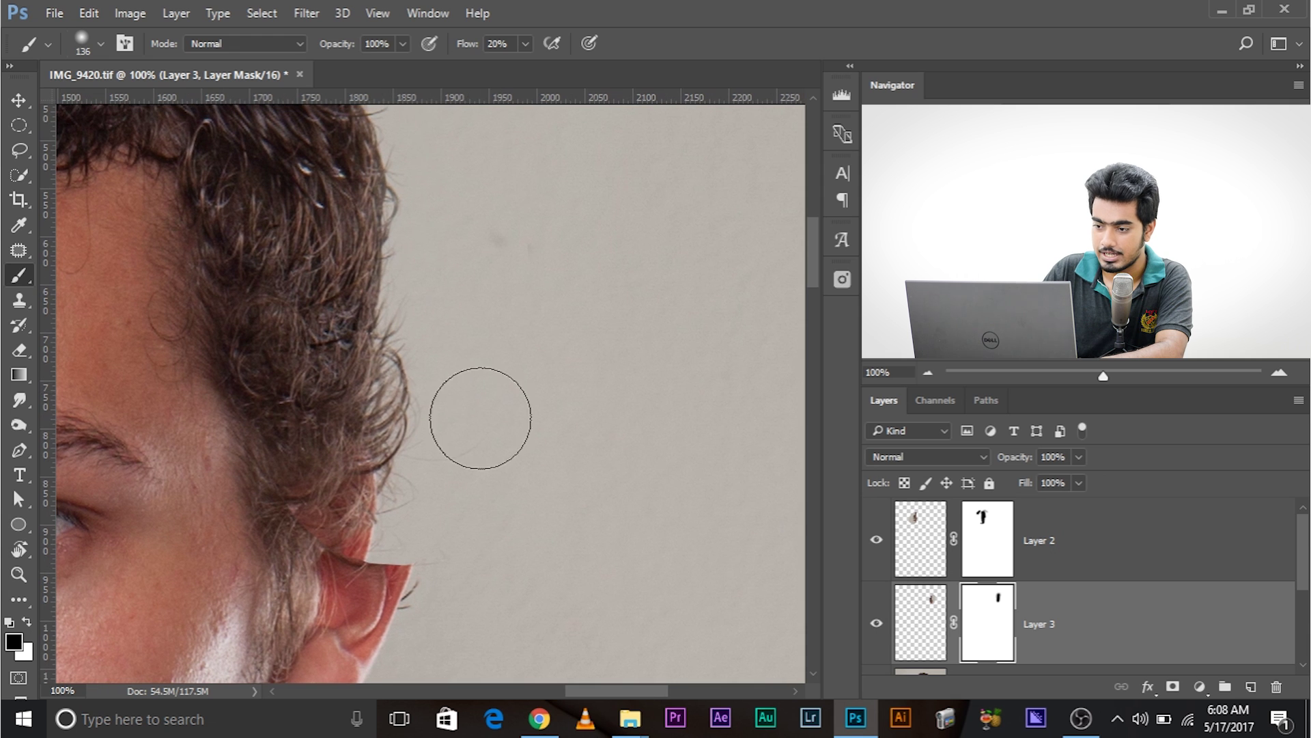
Step: Try to move Layer 3's copied hair further inward toward the face
left_click(946, 629)
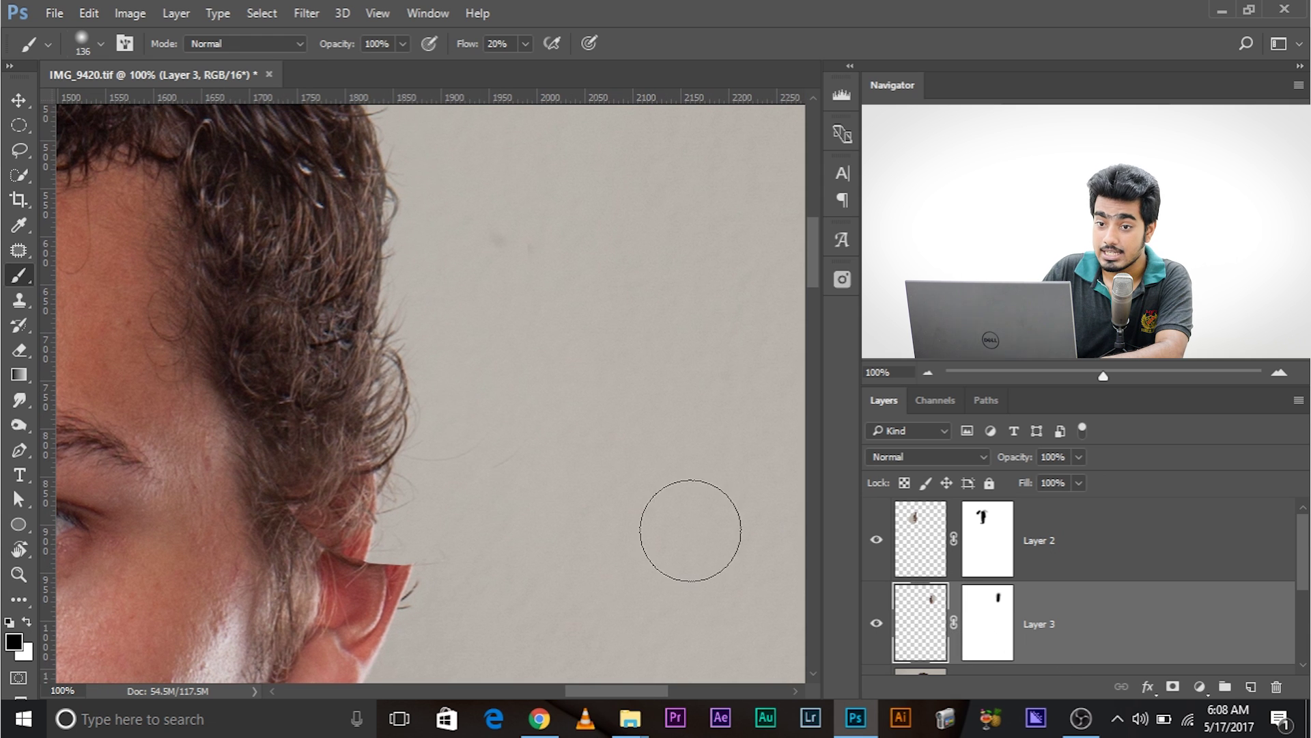
left_click(19, 100)
left_click_drag(397, 412, 352, 429)
left_click(969, 621)
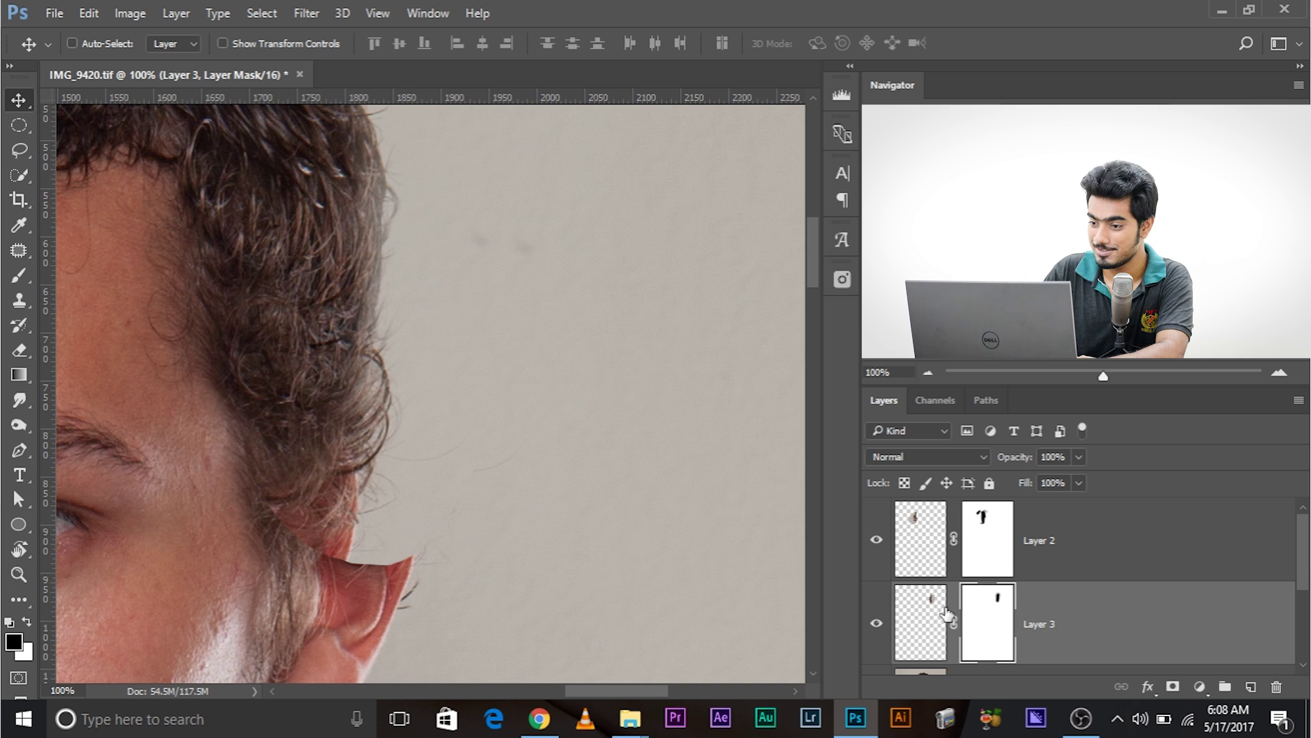
key("alt+bracketleft")
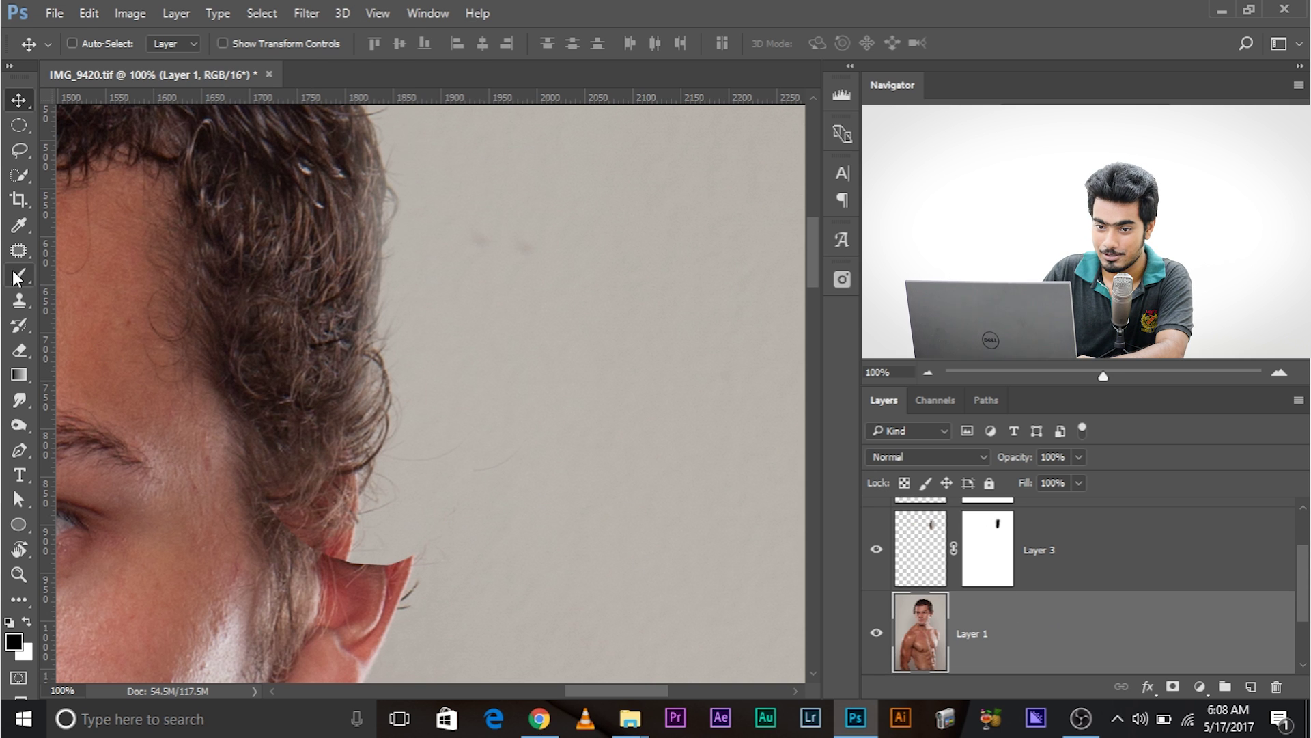
left_click(18, 277)
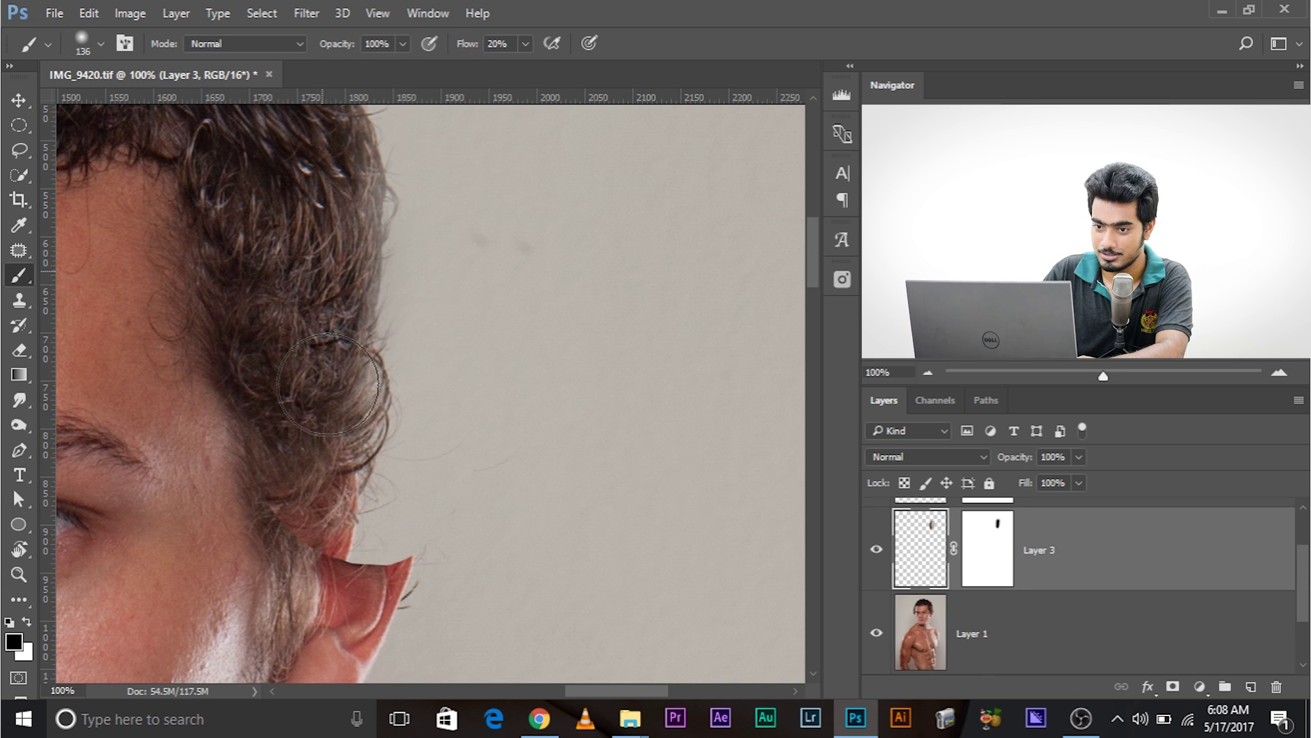
key("alt+bracketright")
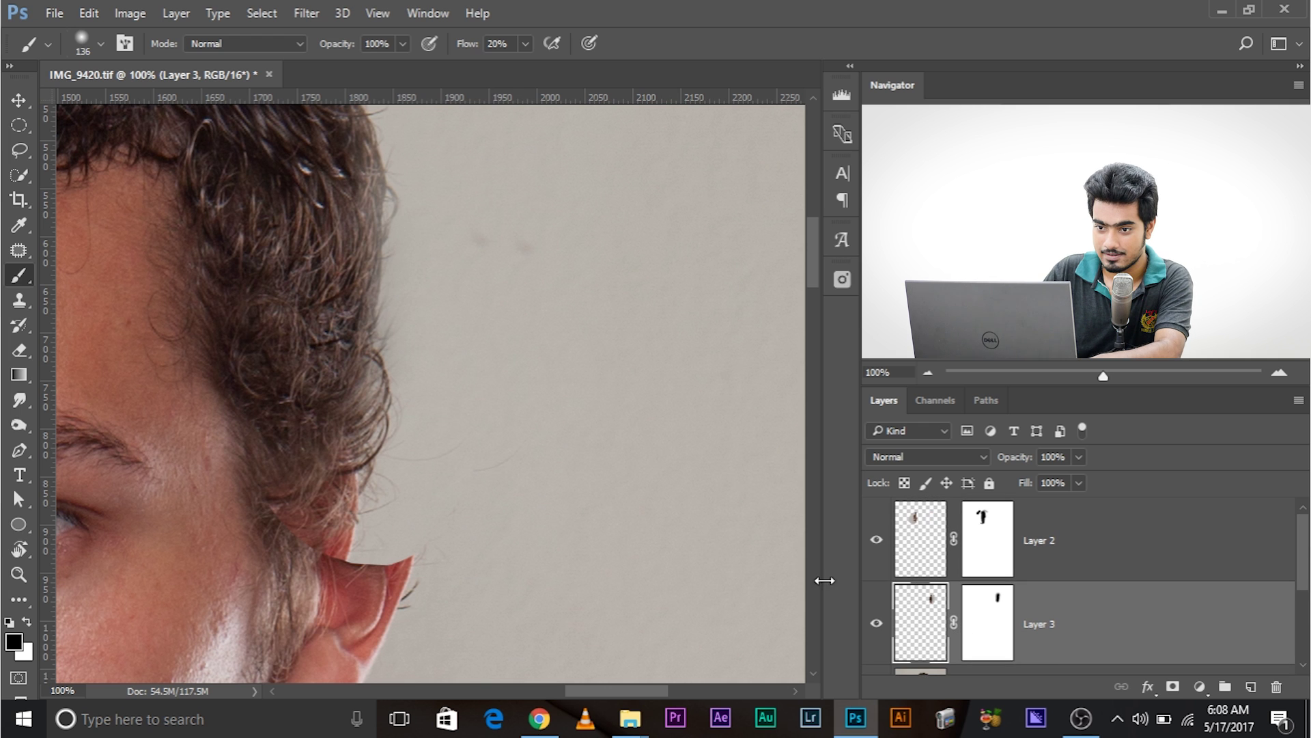
left_click(1000, 616)
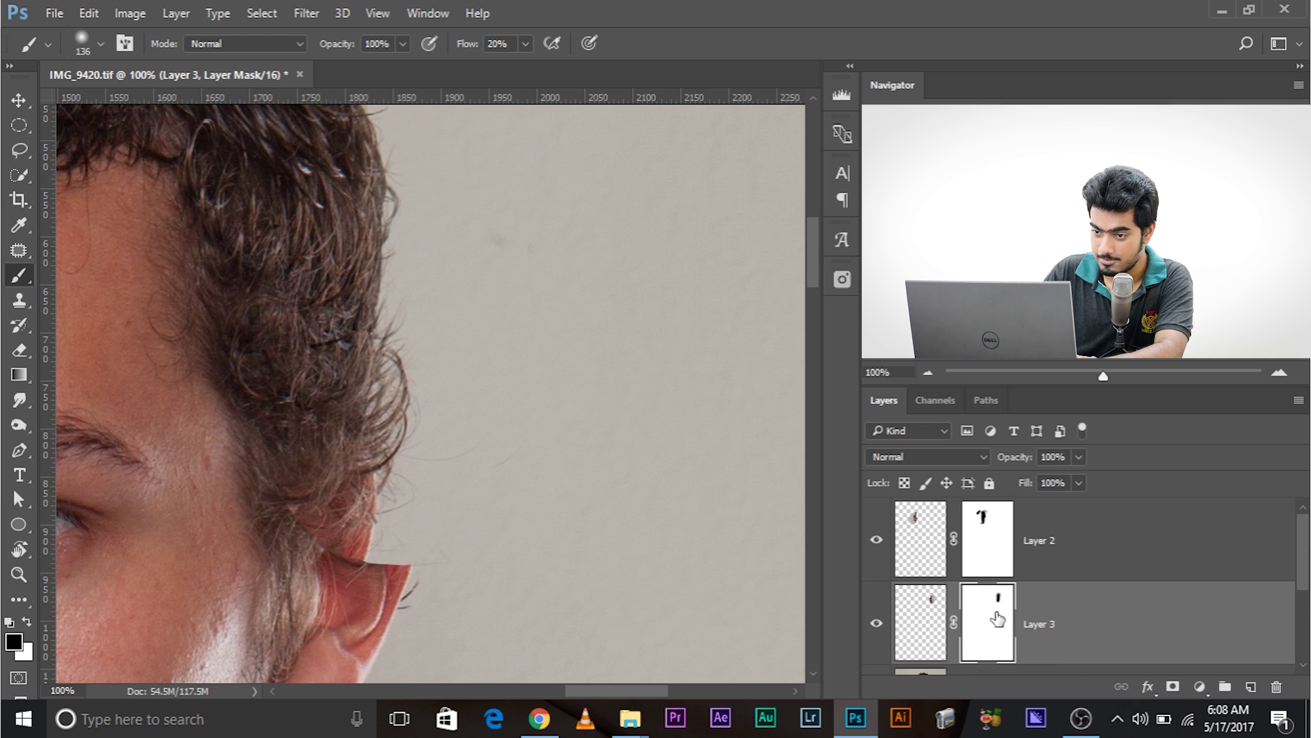
Step: Paint black on Layer 3's mask over the cut-off ear top and the lower curls to bring back the original there
left_click_drag(541, 408, 544, 461)
mouse_move(400, 598)
left_mouse_down()
mouse_move(409, 622)
mouse_move(301, 563)
left_mouse_up()
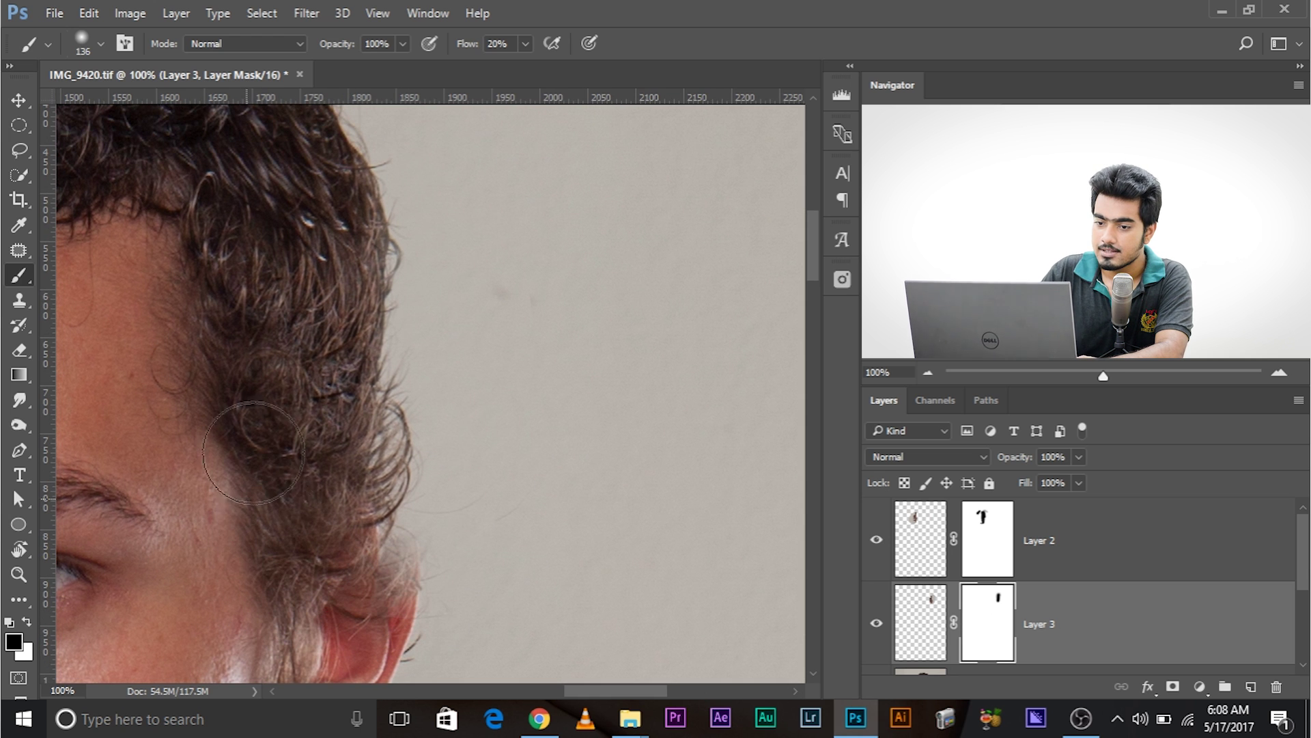
key("x")
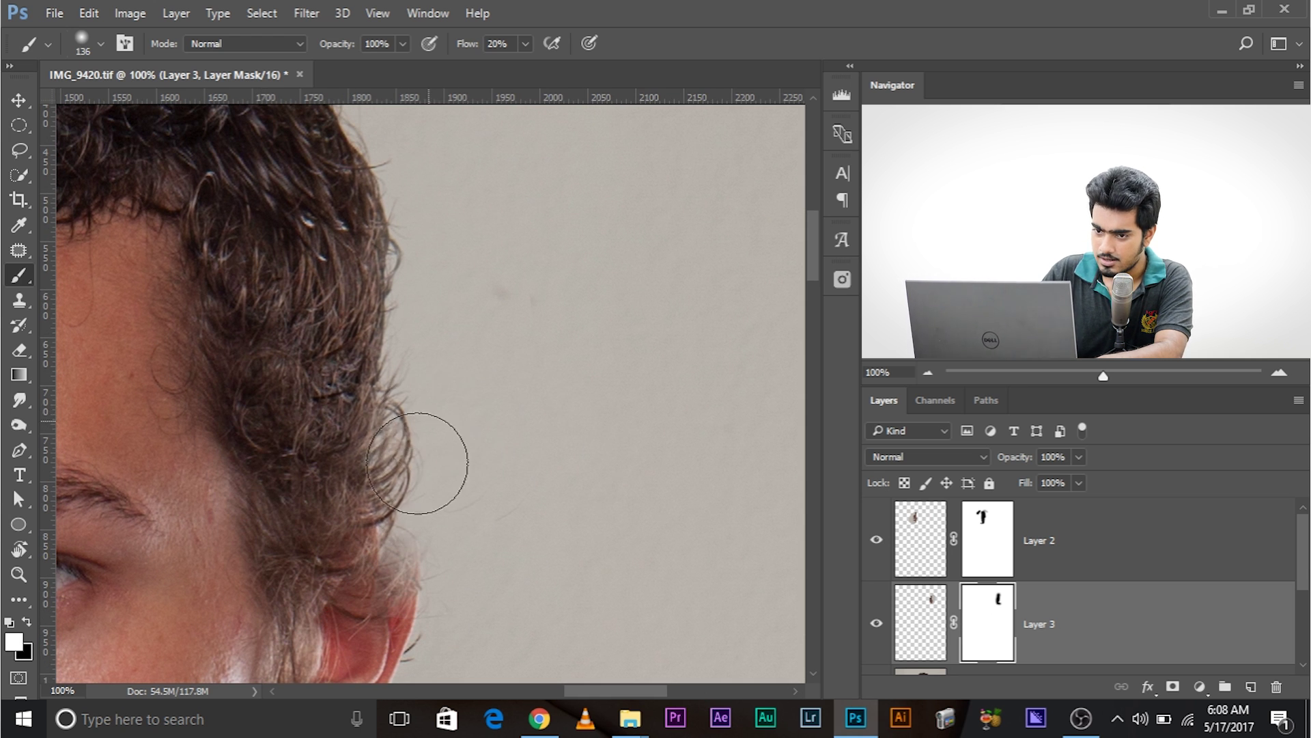
key("x")
mouse_move(345, 376)
left_mouse_down()
mouse_move(359, 436)
mouse_move(342, 422)
mouse_move(341, 438)
mouse_move(324, 431)
mouse_move(350, 520)
mouse_move(365, 421)
mouse_move(338, 388)
mouse_move(278, 220)
mouse_move(285, 300)
mouse_move(317, 360)
mouse_move(336, 455)
mouse_move(375, 458)
mouse_move(315, 501)
mouse_move(302, 478)
mouse_move(318, 575)
mouse_move(344, 589)
left_mouse_up()
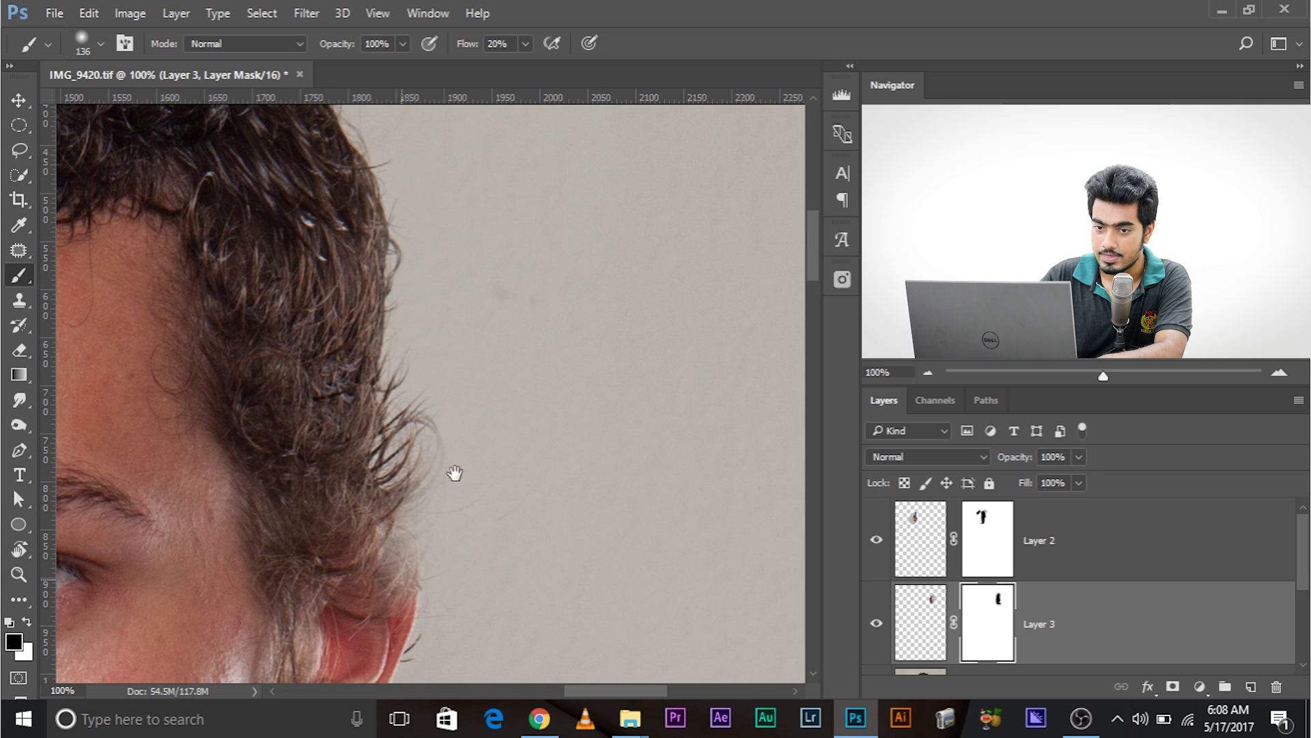
Step: Paint white on Layer 3's mask with a soft 99 px brush to restore the shifted curls above the ear
key("ctrl+plus")
left_click_drag(455, 474, 420, 405)
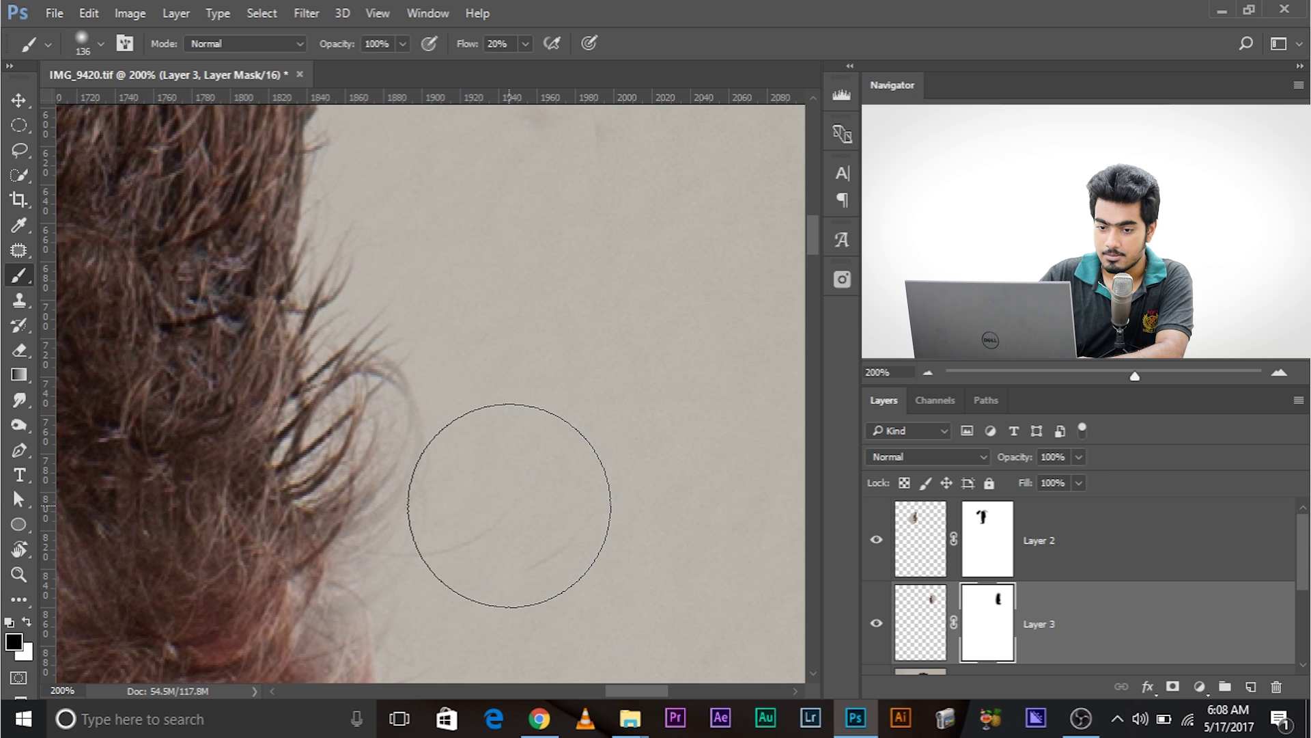
left_click_drag(508, 503, 473, 499)
key("x")
mouse_move(428, 462)
left_mouse_down()
mouse_move(445, 357)
mouse_move(409, 328)
mouse_move(395, 440)
mouse_move(344, 503)
mouse_move(376, 372)
mouse_move(371, 430)
mouse_move(364, 389)
left_mouse_up()
left_click_drag(426, 274, 404, 376)
mouse_move(319, 468)
left_mouse_down()
mouse_move(369, 414)
mouse_move(372, 503)
mouse_move(384, 442)
mouse_move(358, 474)
left_mouse_up()
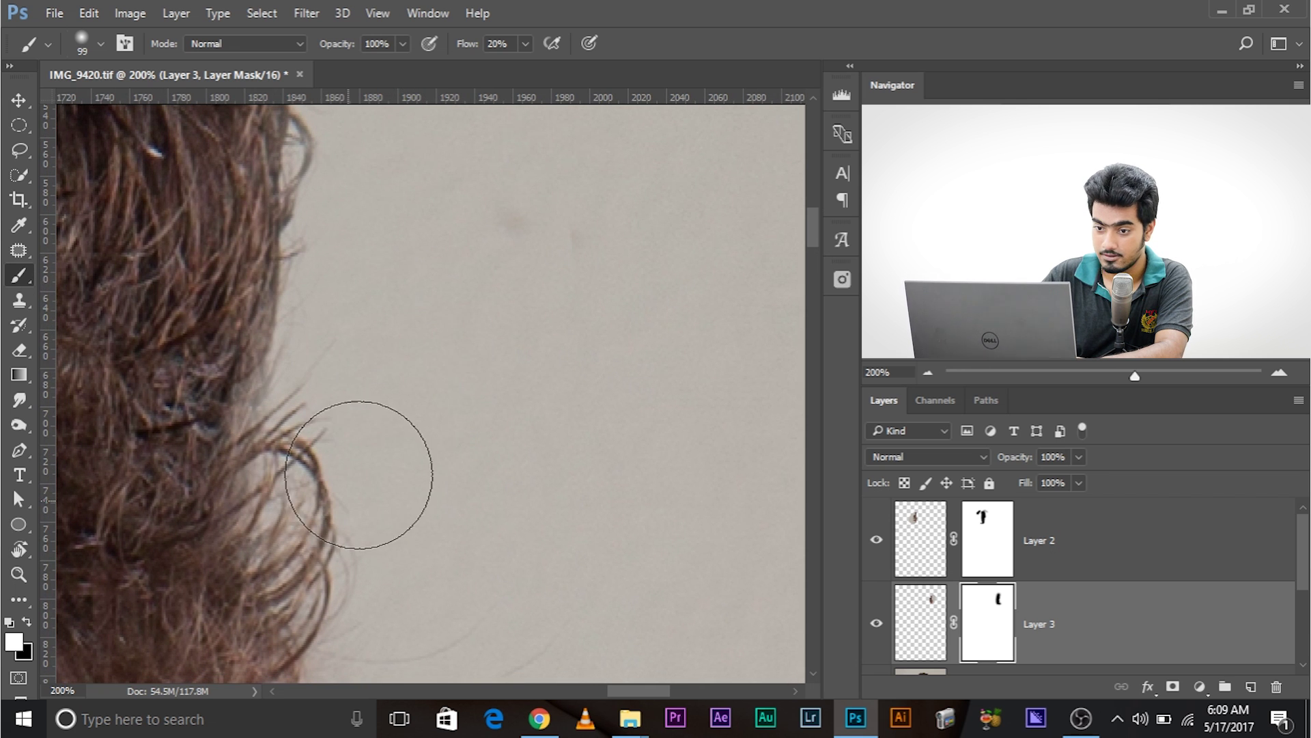
left_click_drag(486, 471, 539, 267)
left_click_drag(374, 284, 415, 393)
mouse_move(528, 448)
left_mouse_down()
mouse_move(550, 445)
mouse_move(642, 567)
mouse_move(588, 521)
left_mouse_up()
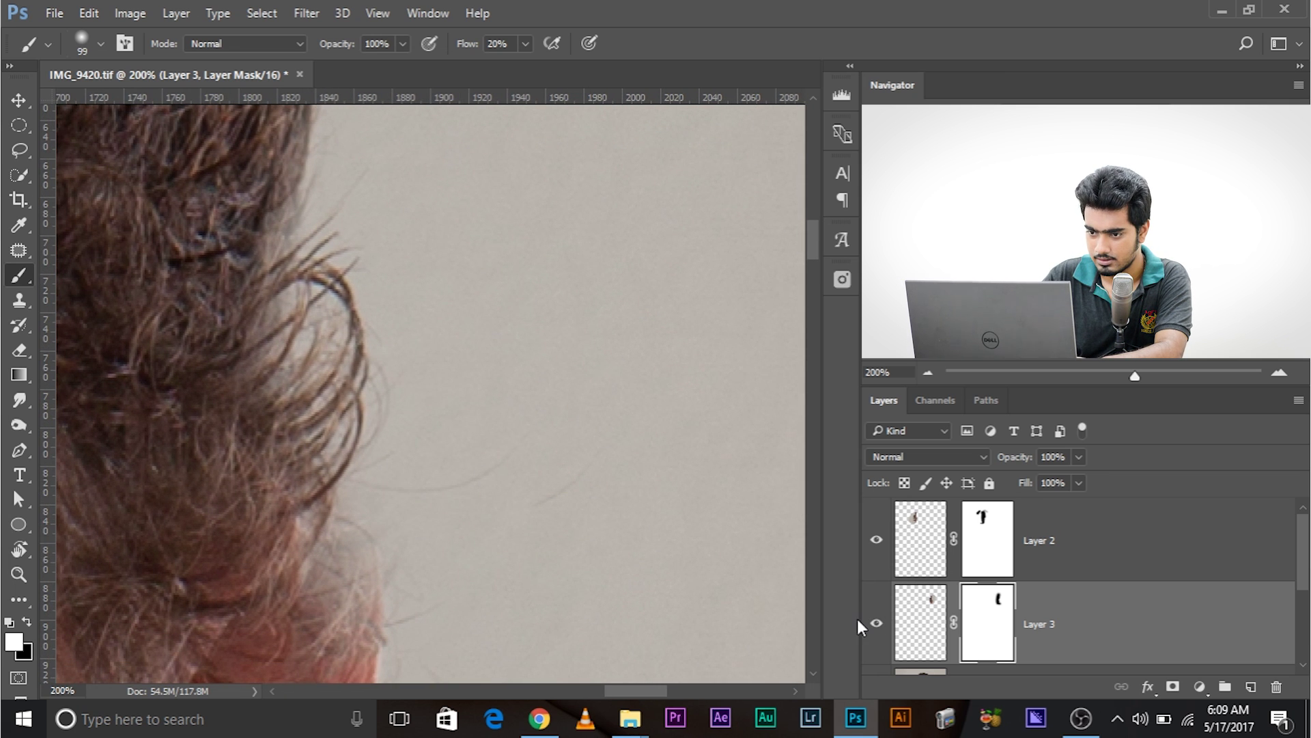
Step: Compare the edit with Layer 3 hidden and shown, and paint black on its mask with a 69 px brush where the curls meet the hair
left_click(878, 623)
left_click(879, 623)
key("x")
key("x")
left_click_drag(561, 434, 605, 497)
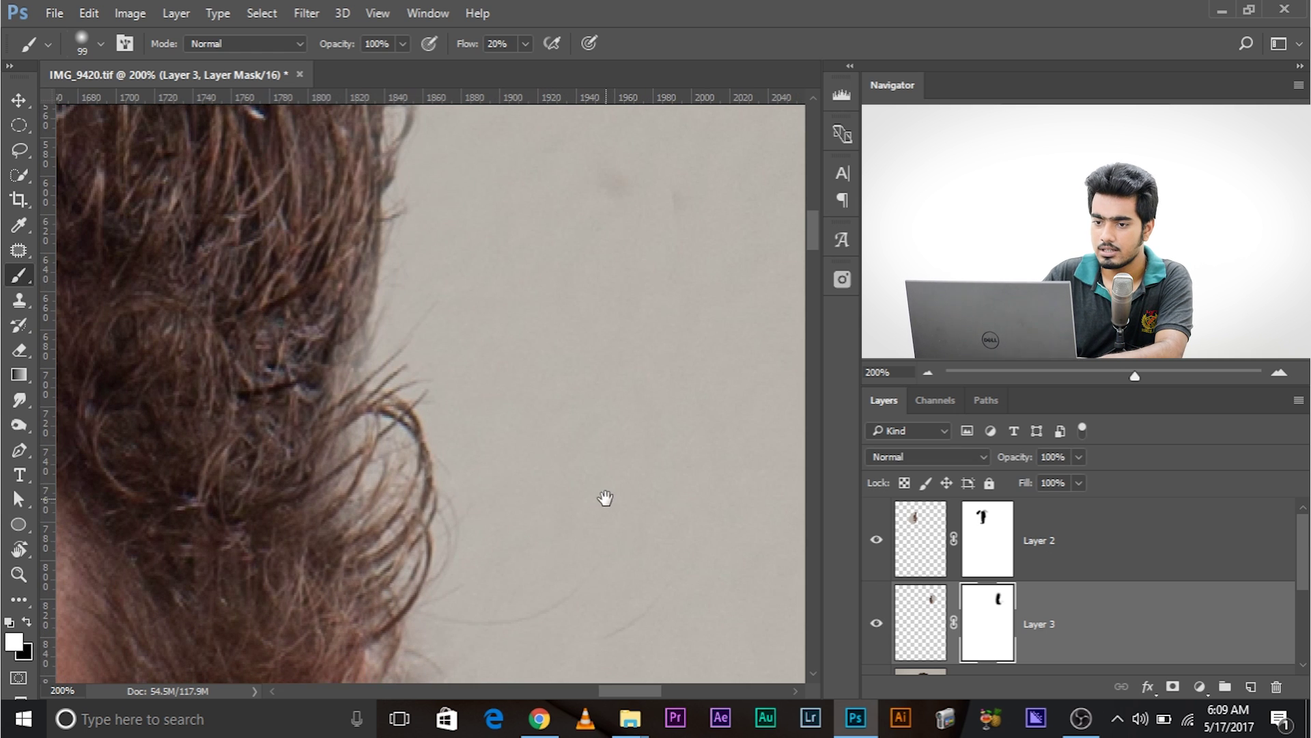
left_click_drag(329, 377, 294, 378)
key("x")
mouse_move(310, 331)
left_mouse_down()
mouse_move(332, 330)
mouse_move(325, 399)
mouse_move(287, 501)
left_mouse_up()
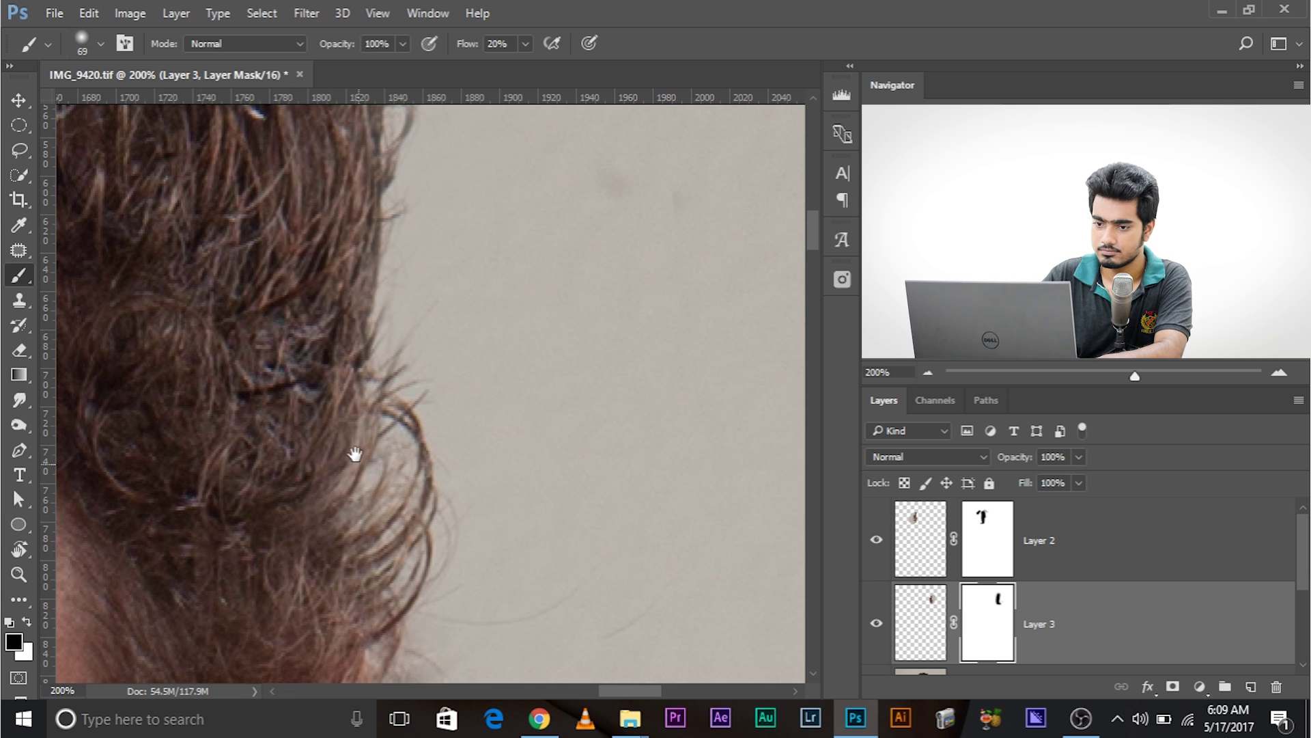
left_click_drag(351, 454, 381, 346)
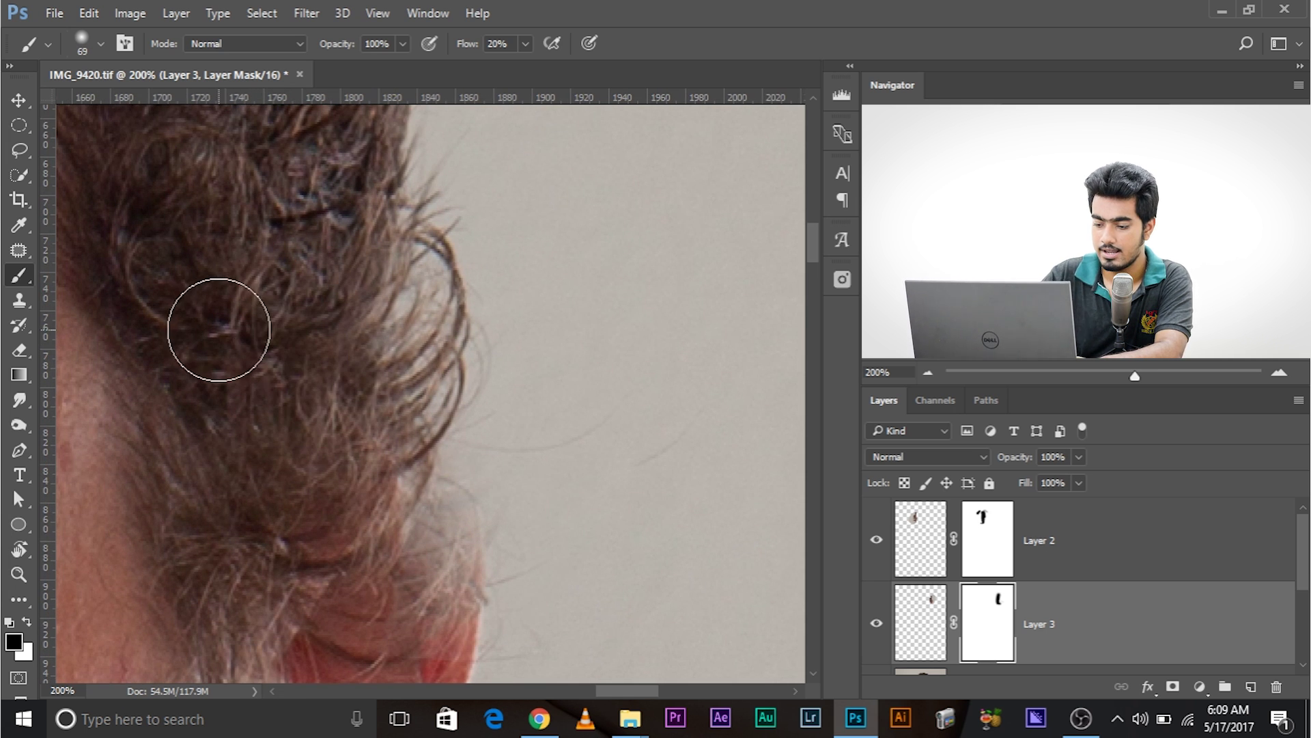
Step: Examine the hair outline above the ear from further out with Layer 3 hidden and shown
key("ctrl+minus")
key("ctrl+minus")
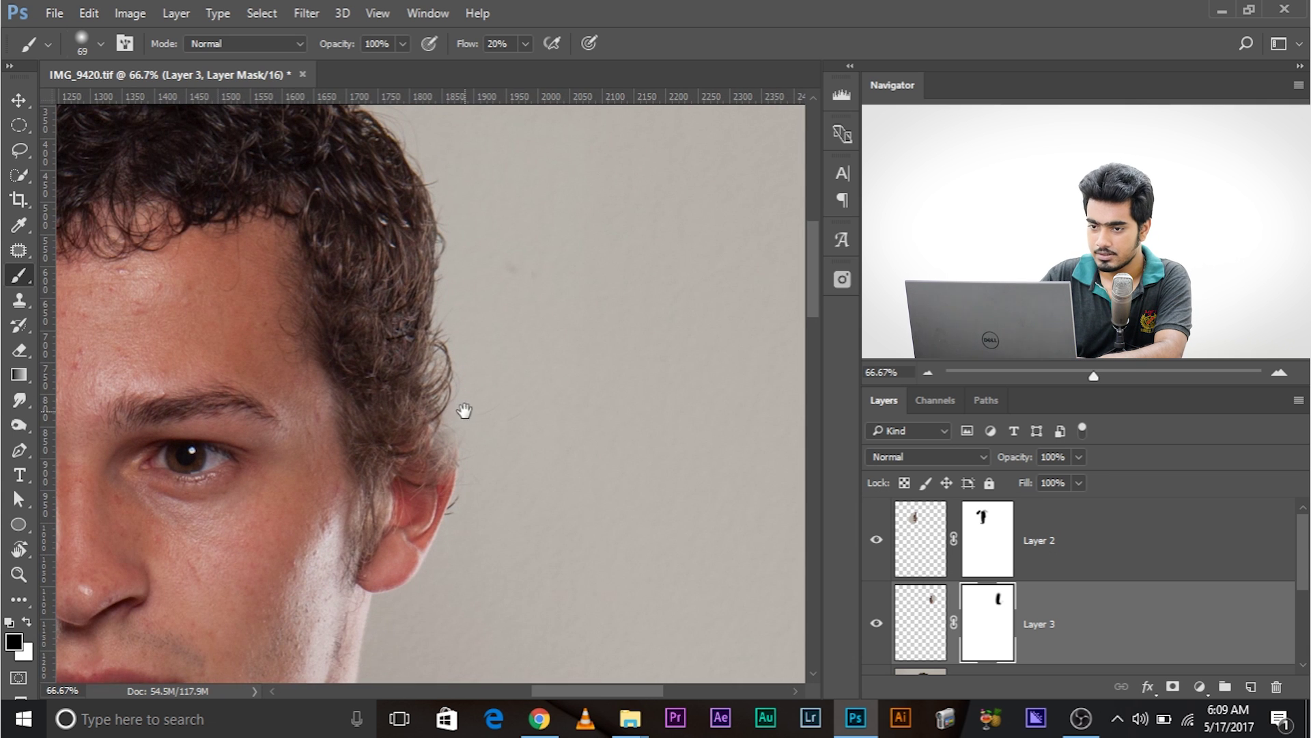
left_click_drag(464, 410, 584, 444)
left_click(877, 626)
left_click(877, 625)
left_click_drag(599, 389, 530, 461)
right_click(470, 362, "alt")
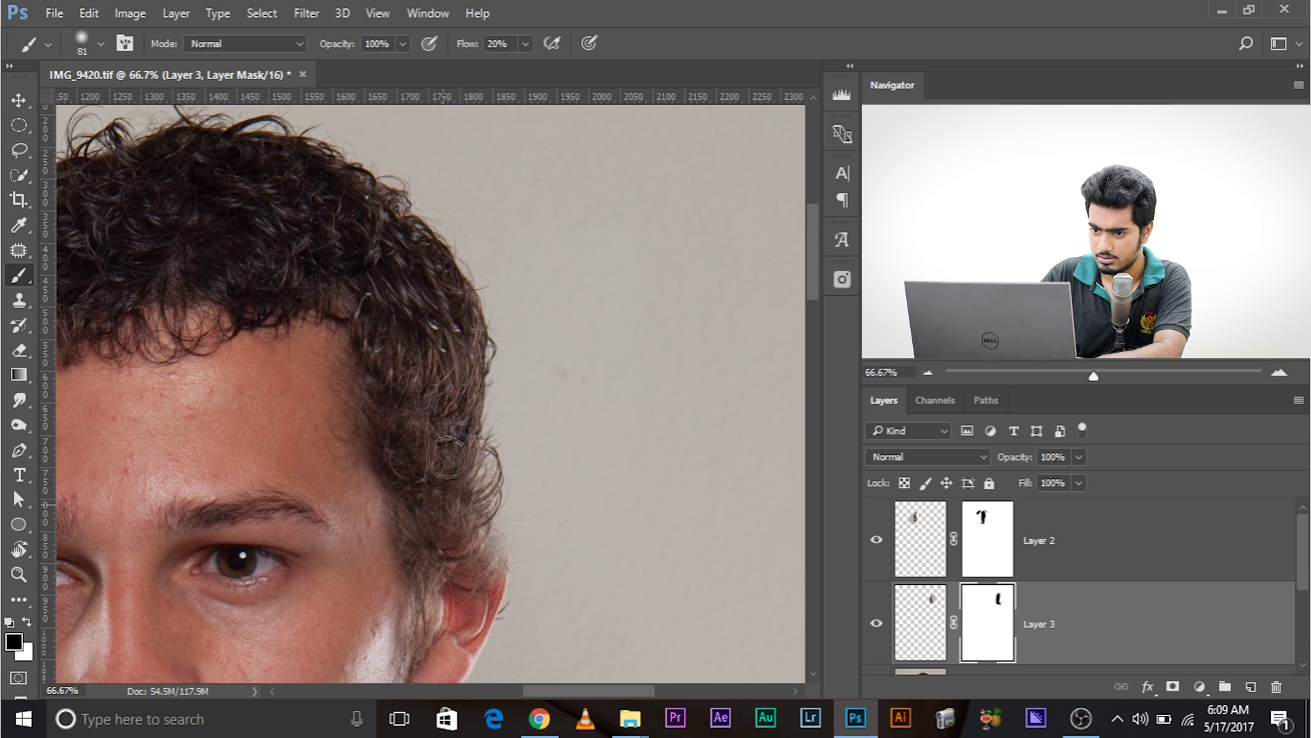
left_click(877, 625)
left_click(878, 624)
left_click(878, 624)
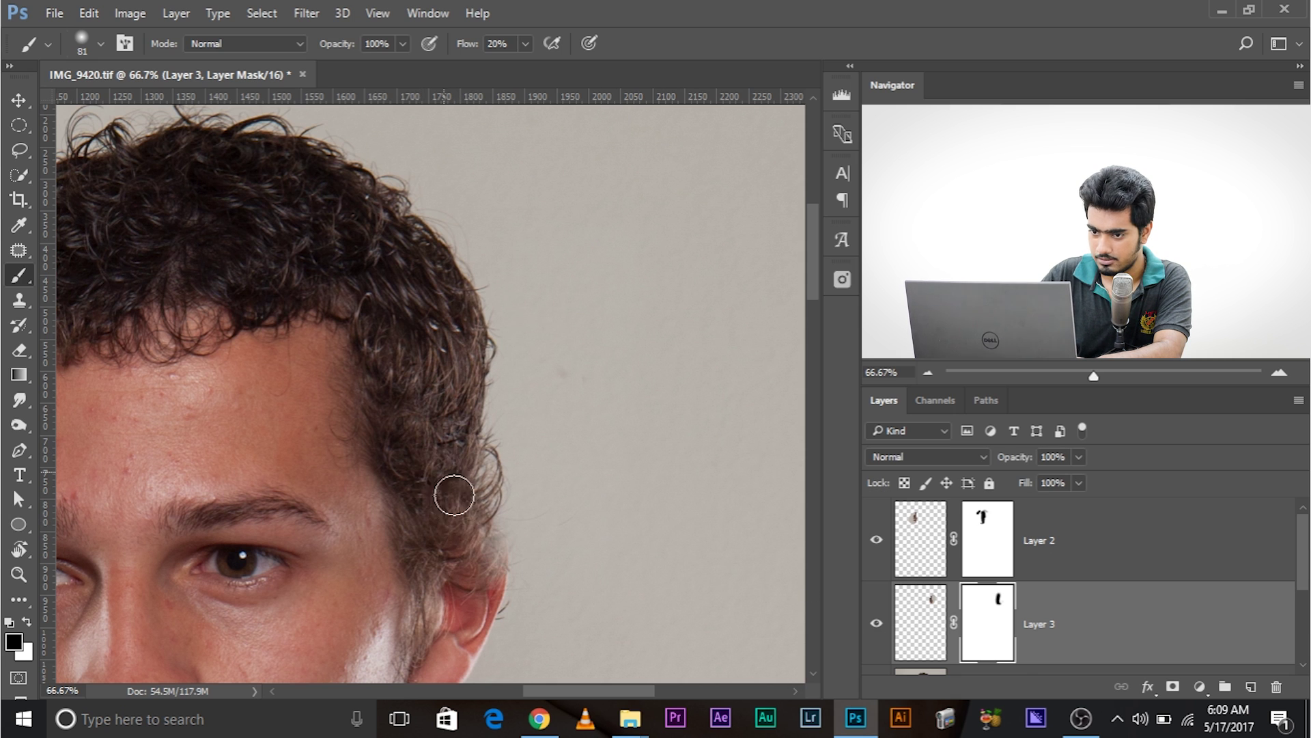
left_click(878, 623)
left_click(878, 624)
left_click(878, 624)
left_click(878, 624)
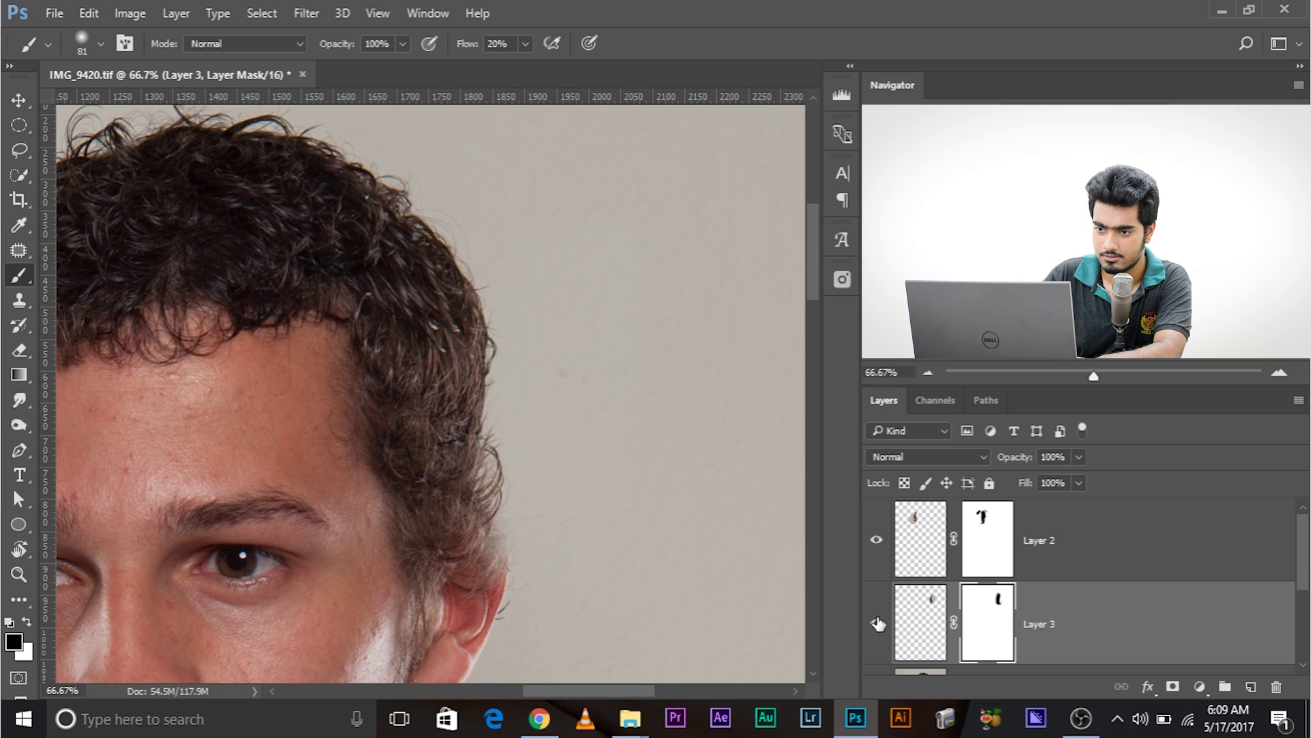
Step: Paint black on Layer 3's mask over the hair and ear top with a soft 71 px brush, raising the flow to 53%
left_click_drag(494, 591, 445, 469)
key("ctrl+plus")
key("ctrl+plus")
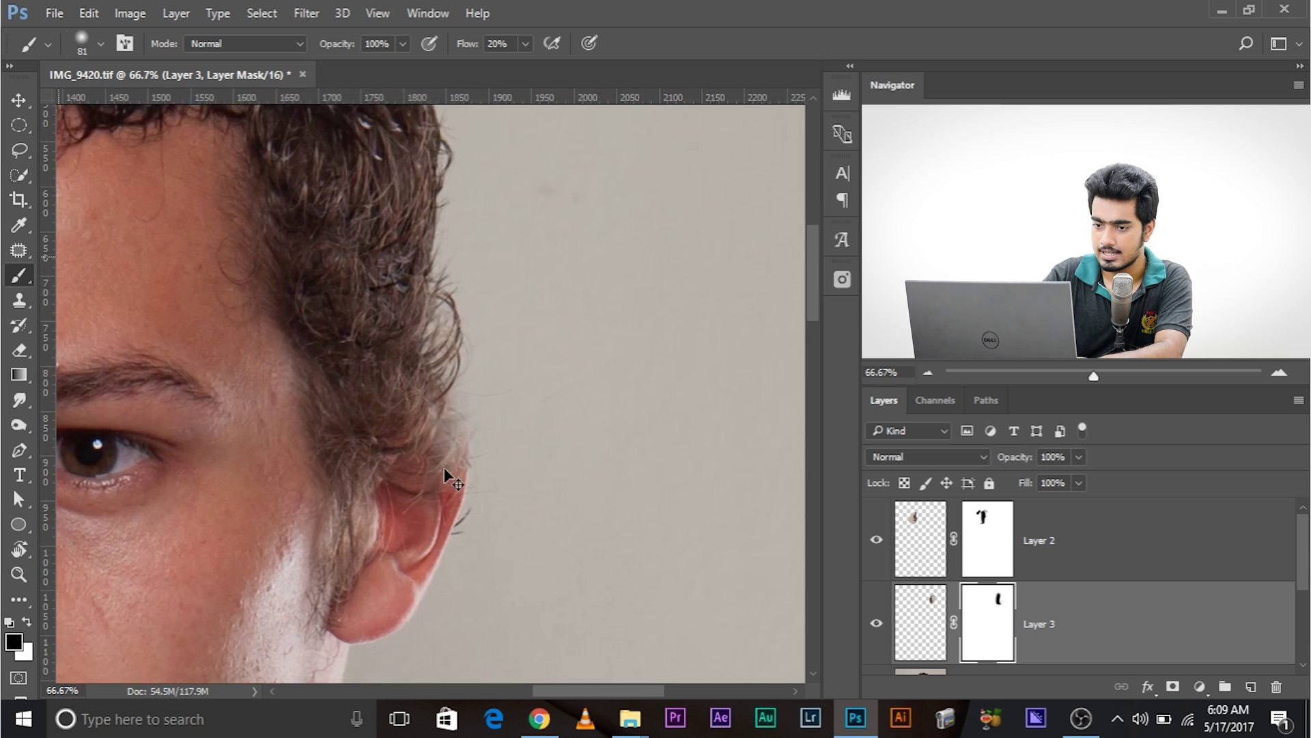
left_click_drag(432, 462, 352, 335)
left_click_drag(380, 416, 369, 414)
mouse_move(373, 412)
left_mouse_down()
mouse_move(384, 347)
mouse_move(355, 354)
mouse_move(361, 334)
mouse_move(373, 373)
mouse_move(328, 335)
mouse_move(373, 333)
mouse_move(372, 360)
mouse_move(448, 306)
mouse_move(422, 457)
mouse_move(329, 409)
mouse_move(320, 426)
mouse_move(360, 421)
mouse_move(392, 508)
mouse_move(392, 574)
mouse_move(343, 527)
mouse_move(342, 484)
mouse_move(301, 489)
mouse_move(236, 467)
left_mouse_up()
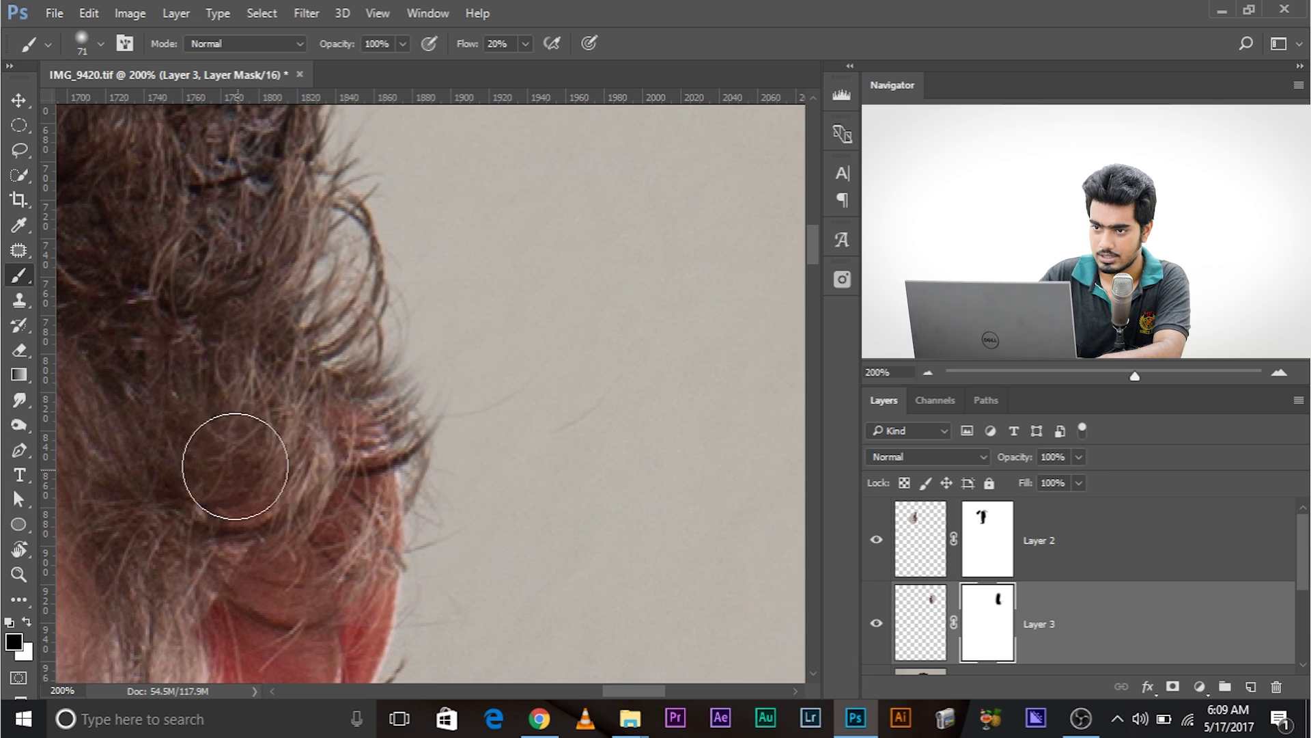
mouse_move(351, 521)
left_mouse_down()
mouse_move(317, 438)
mouse_move(253, 446)
mouse_move(277, 429)
mouse_move(224, 489)
mouse_move(301, 461)
mouse_move(319, 434)
mouse_move(288, 392)
left_mouse_up()
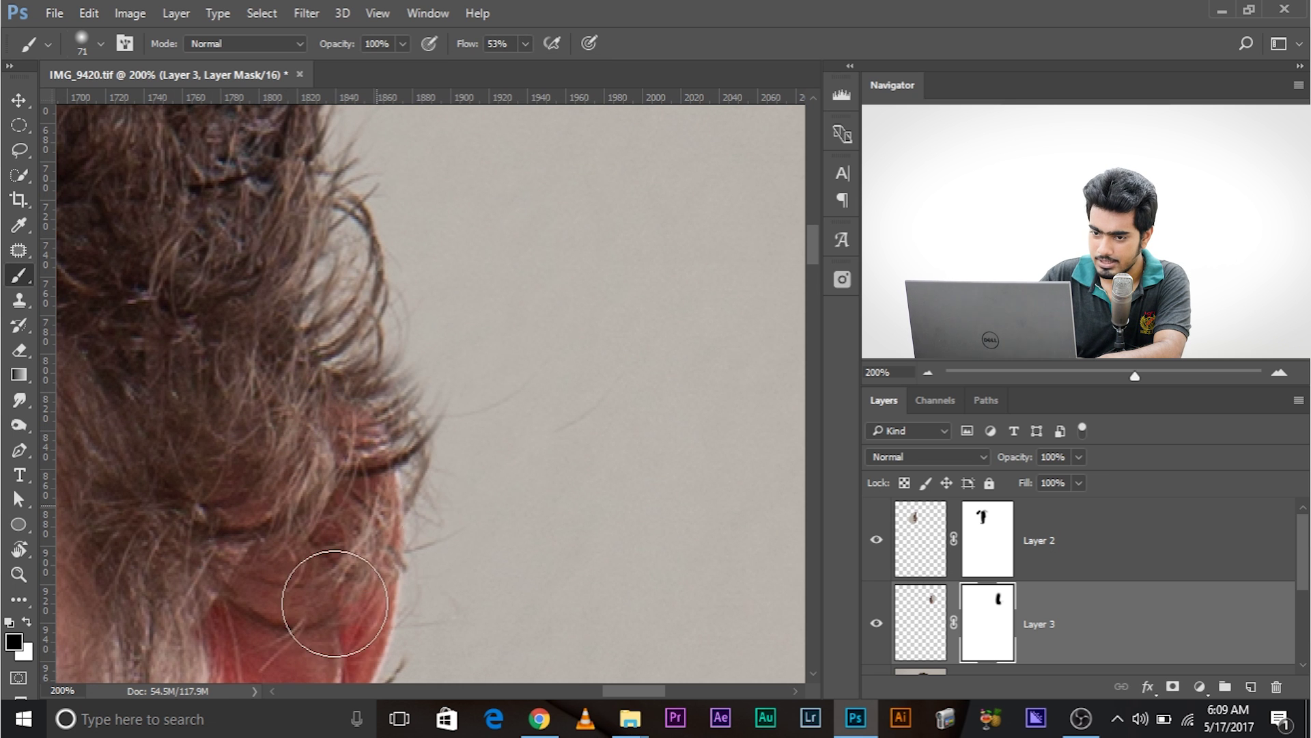
Step: Paint white on Layer 3's mask over the stray hair tips above the ear with soft 25 px and 18 px brushes
left_click_drag(365, 606, 325, 377)
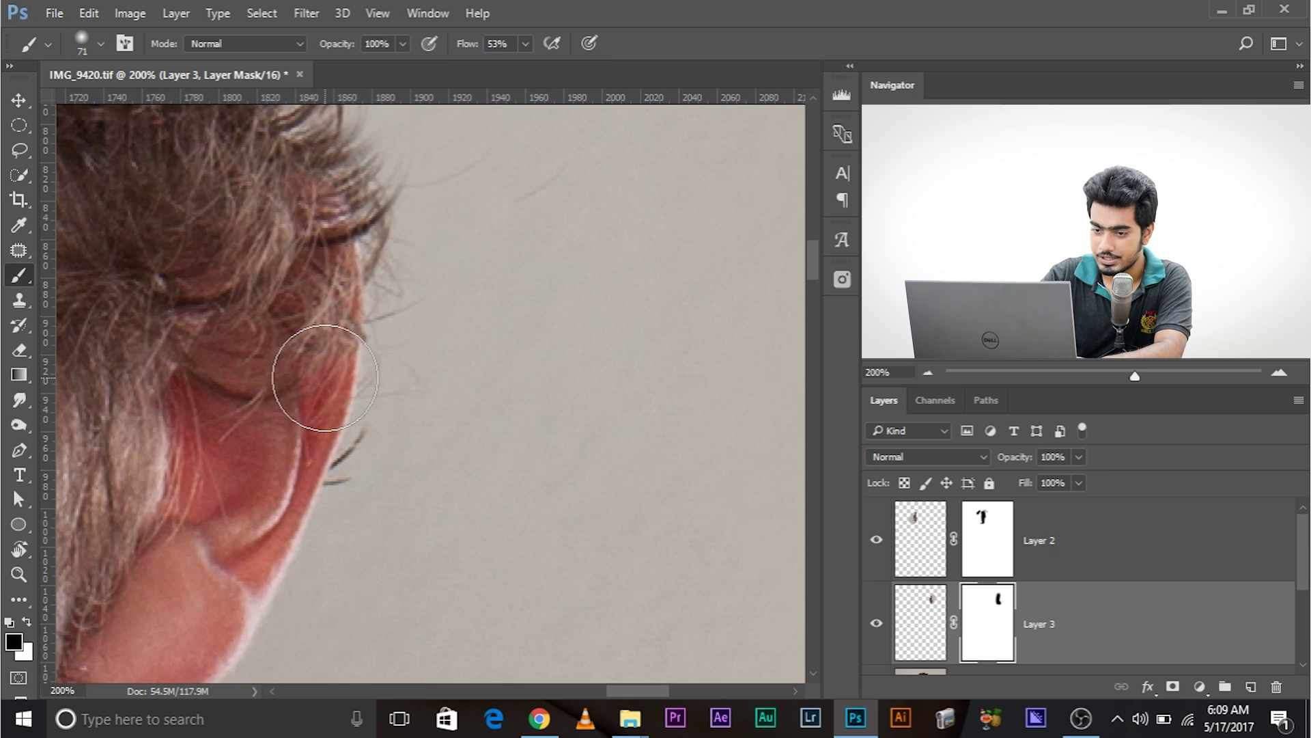
key("ctrl+plus")
left_click_drag(394, 211, 367, 519)
left_click_drag(428, 438, 383, 434)
key("x")
left_click_drag(337, 489, 330, 490)
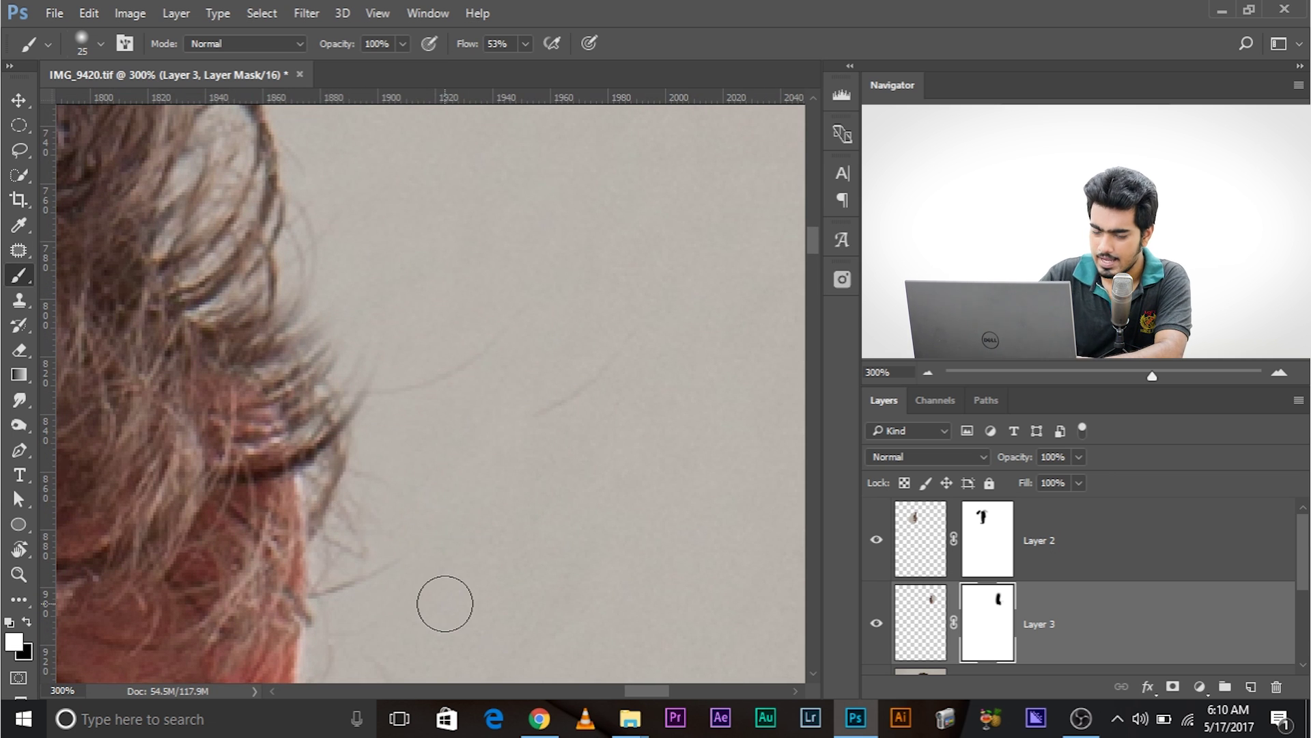
scroll(445, 603, "up", 1)
left_click_drag(587, 526, 711, 392)
mouse_move(498, 448)
left_mouse_down()
mouse_move(413, 456)
mouse_move(432, 460)
mouse_move(429, 428)
mouse_move(426, 476)
mouse_move(447, 422)
mouse_move(432, 413)
mouse_move(416, 332)
left_mouse_up()
key("ctrl+z")
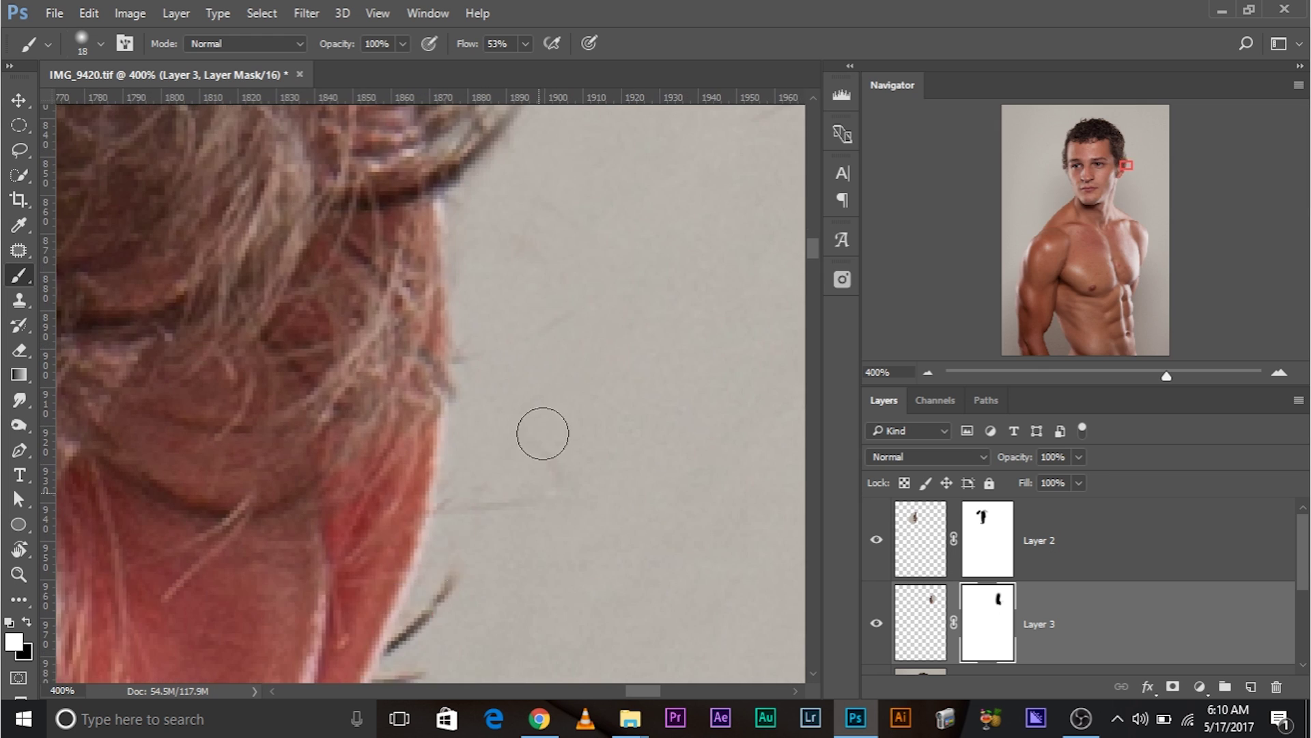
Step: Paint white on Layer 3's mask between the hair strands above the ear with an 18 px brush, and reduce the brush to 8 px
left_click_drag(471, 164, 447, 488)
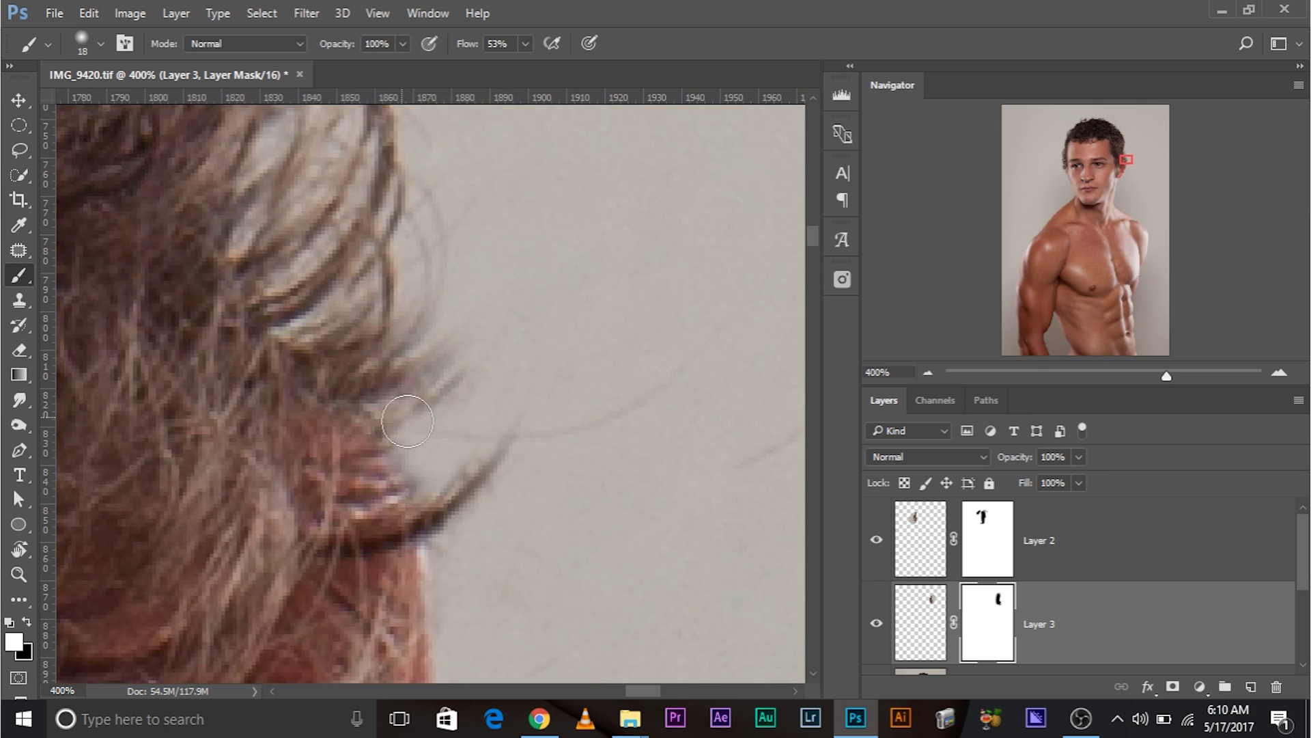
left_click_drag(437, 417, 478, 471)
key("ctrl+plus")
left_click_drag(545, 391, 520, 293)
key("bracketleft")
key("bracketleft")
key("bracketleft")
key("bracketleft")
Step: Examine the hair outline from close up and on the whole figure, comparing Layer 3 hidden and shown
key("ctrl+minus")
key("ctrl+minus")
key("ctrl+minus")
key("ctrl+minus")
key("ctrl+minus")
key("ctrl+minus")
key("ctrl+minus")
left_click(877, 623)
left_click(877, 623)
key("ctrl+plus")
key("ctrl+plus")
key("ctrl+plus")
key("ctrl+plus")
key("ctrl+plus")
key("ctrl+minus")
key("ctrl+minus")
key("ctrl+minus")
key("ctrl+minus")
key("ctrl+minus")
key("ctrl+minus")
key("ctrl+minus")
key("ctrl+minus")
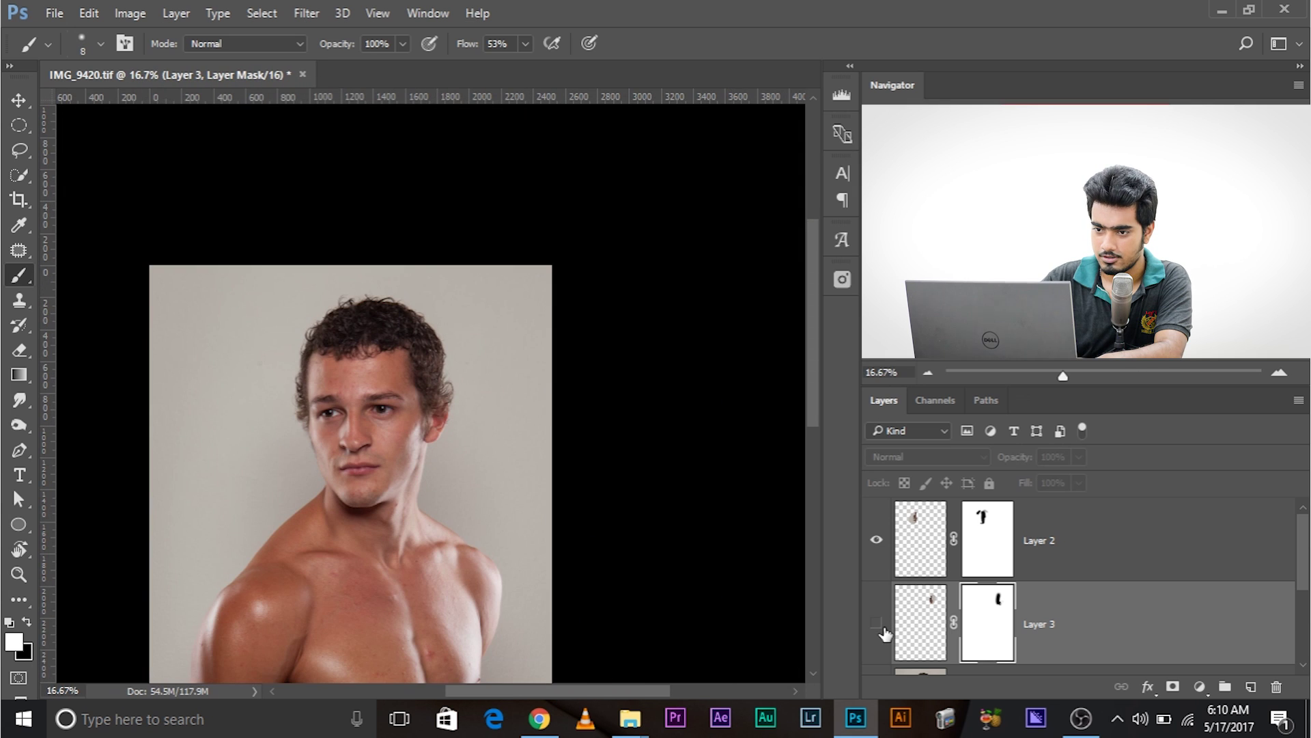
key("ctrl+plus")
key("ctrl+plus")
key("ctrl+plus")
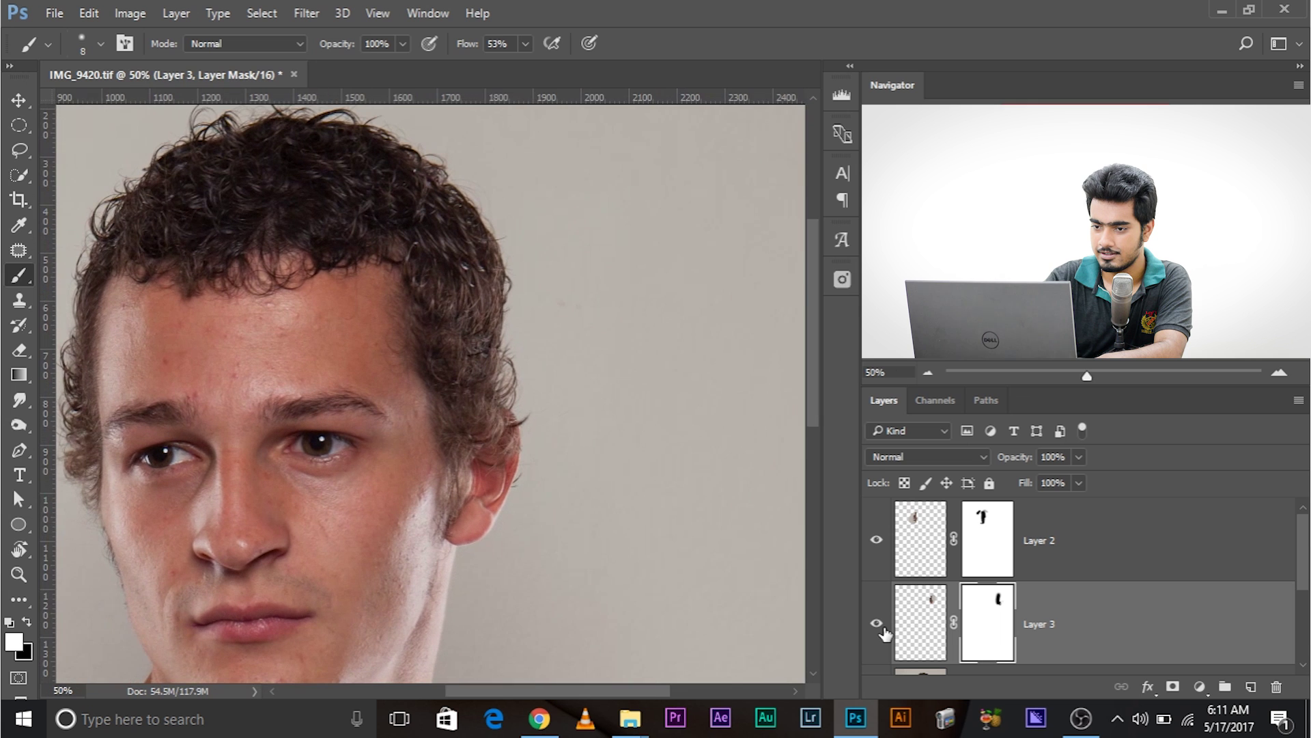
left_click_drag(275, 294, 345, 275)
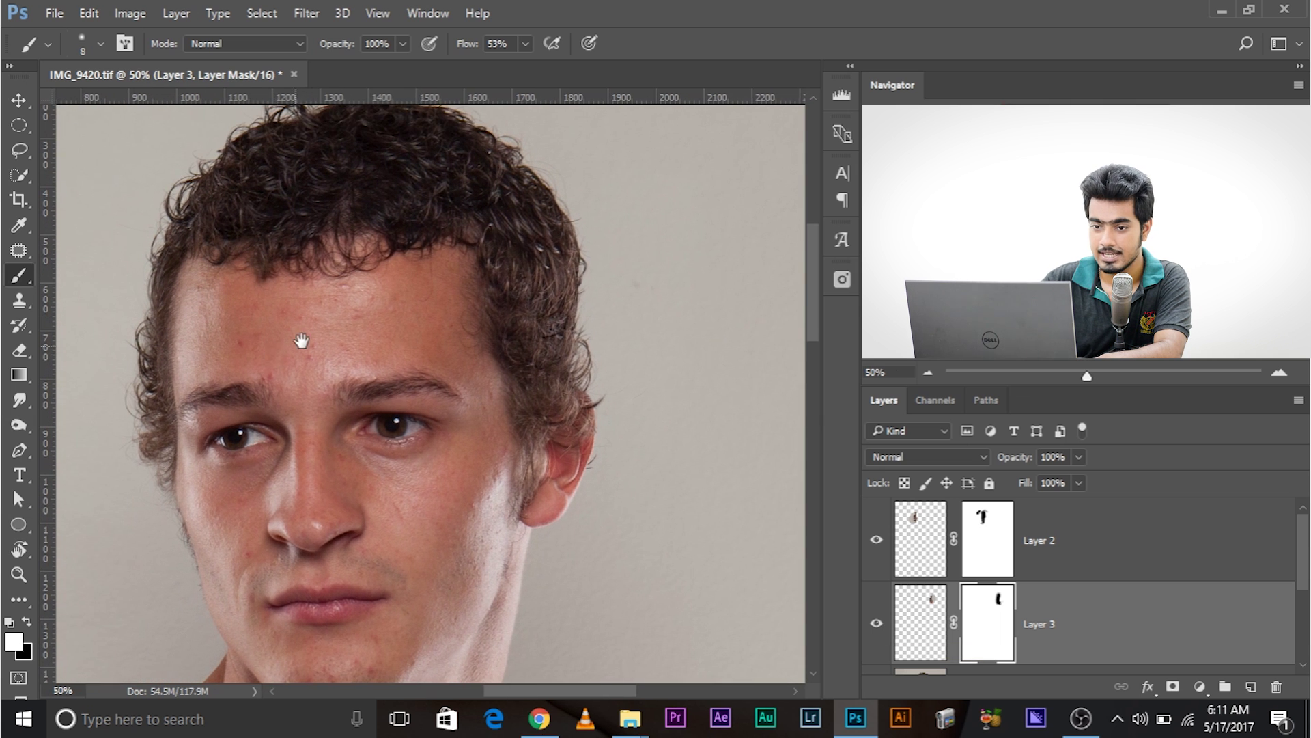
left_click_drag(277, 350, 316, 331)
key("ctrl+minus")
key("ctrl+minus")
key("ctrl+minus")
key("ctrl+minus")
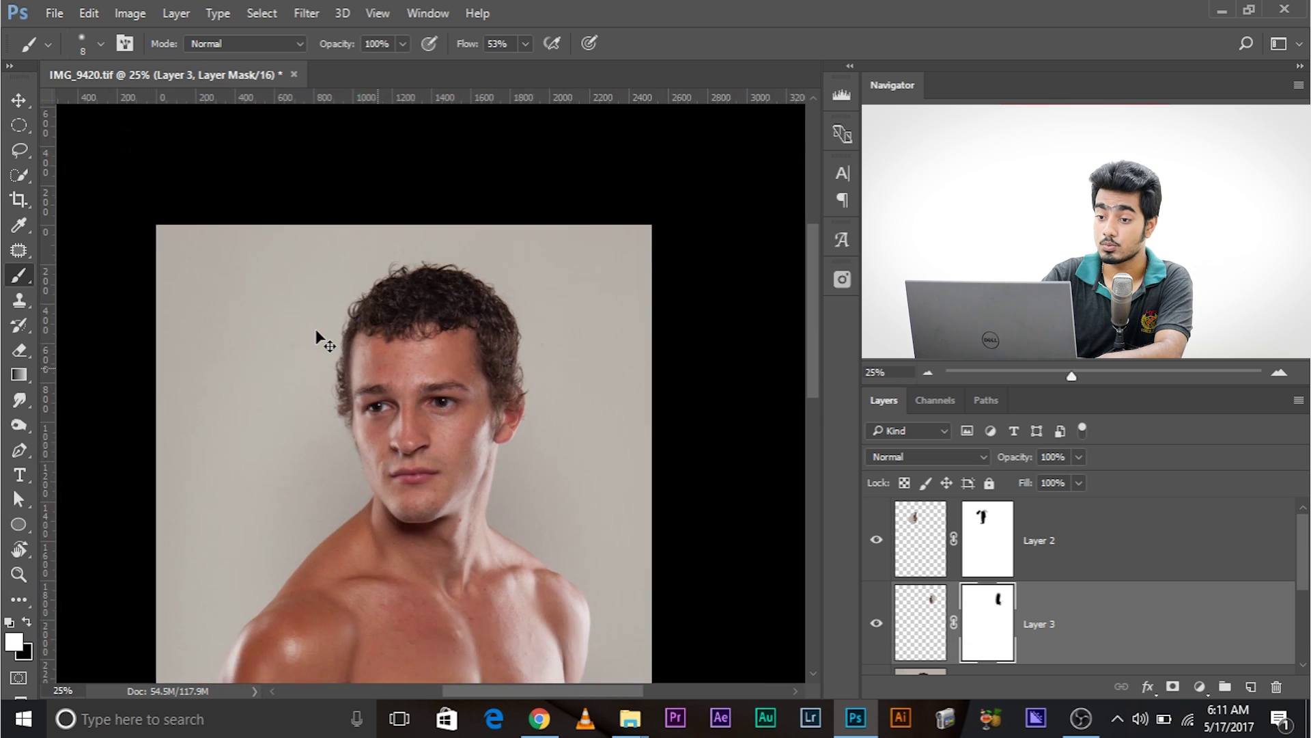
key("ctrl+plus")
key("ctrl+minus")
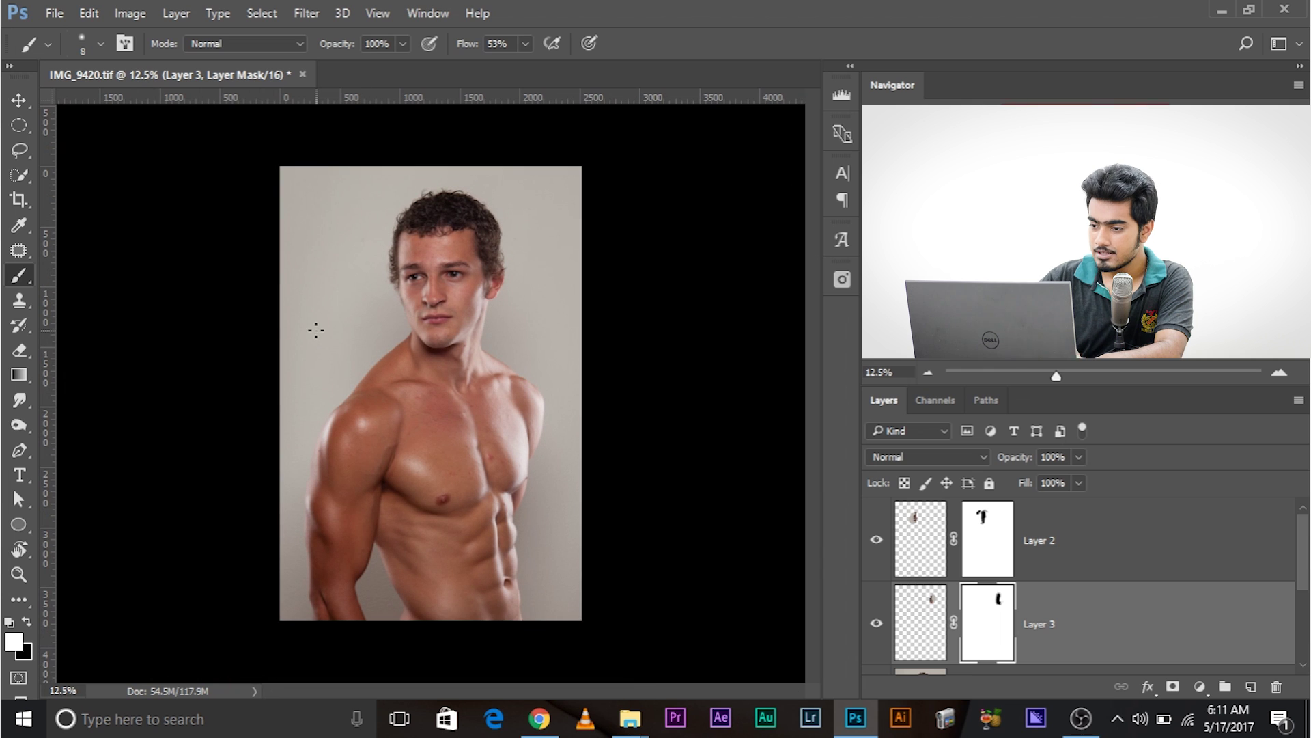
Step: Add a new layer above Layer 2 and stamp all visible layers into it
left_click(1210, 524)
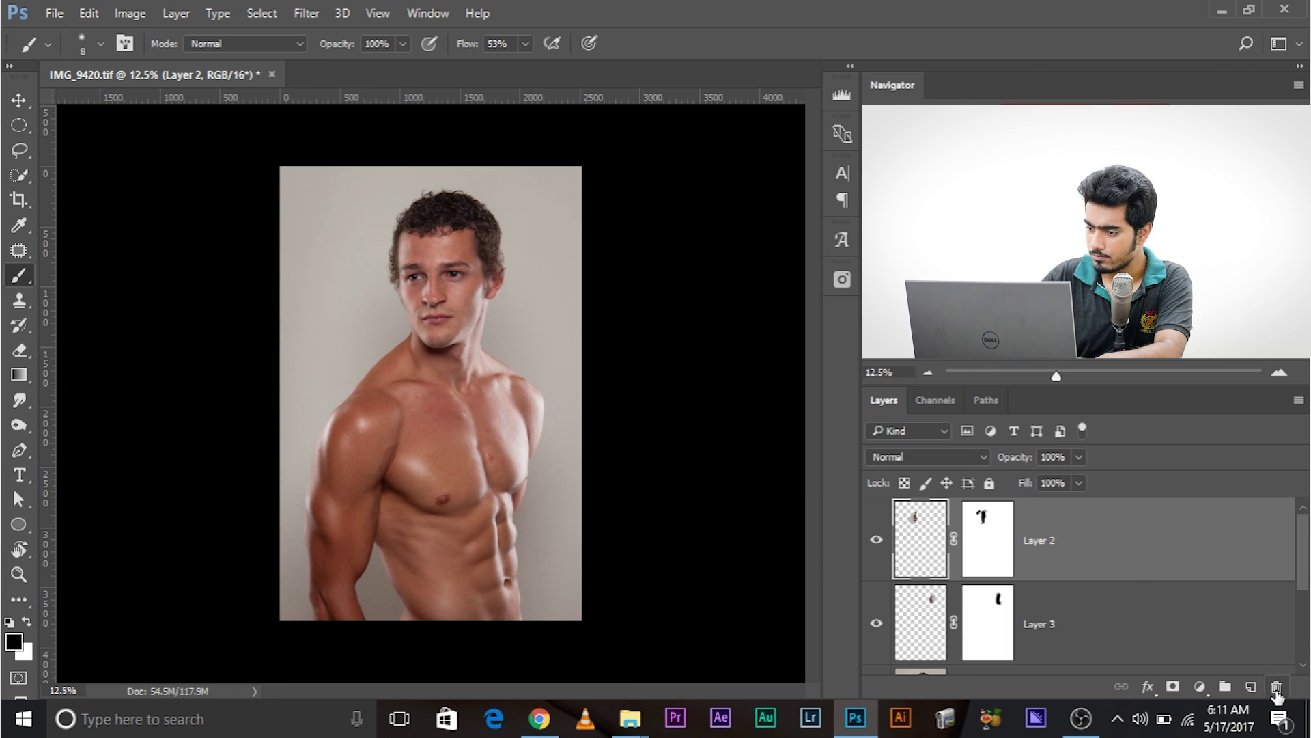
left_click(1251, 687)
scroll(1042, 548, "down", 3)
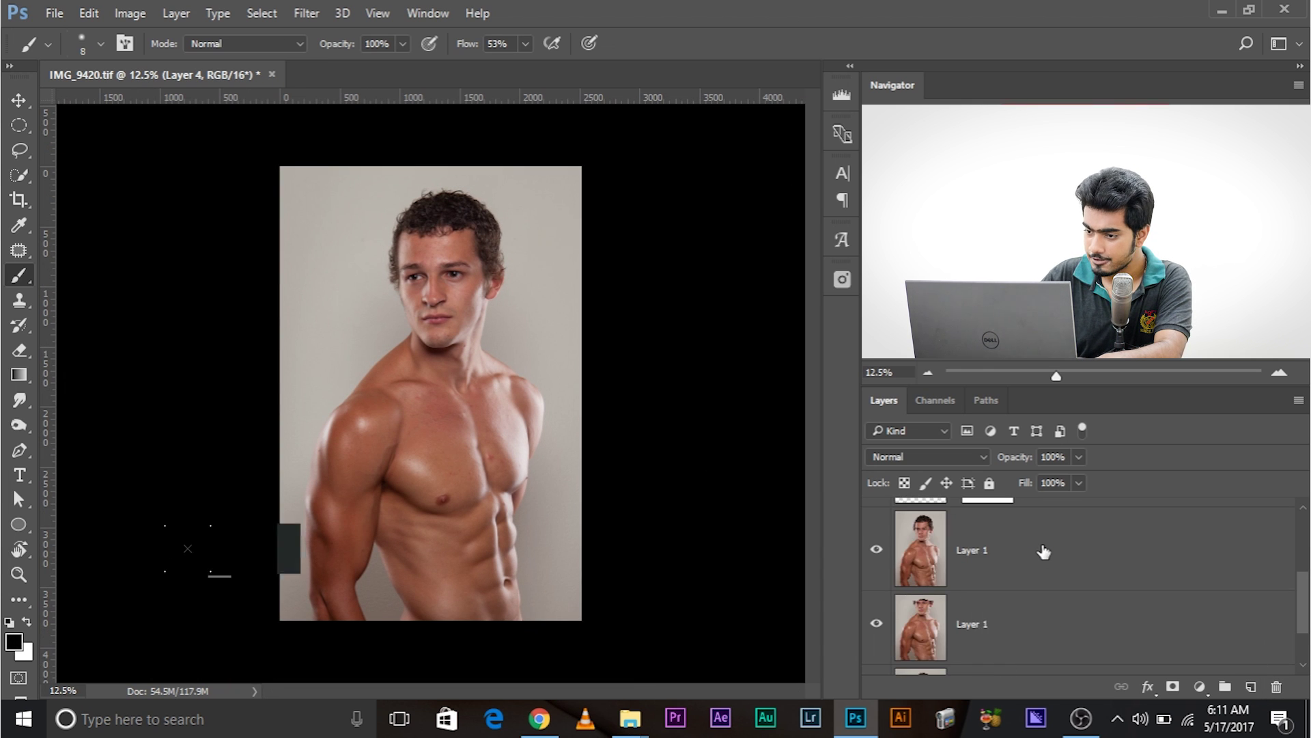
scroll(1051, 589, "up", 3)
scroll(1050, 579, "down", 1)
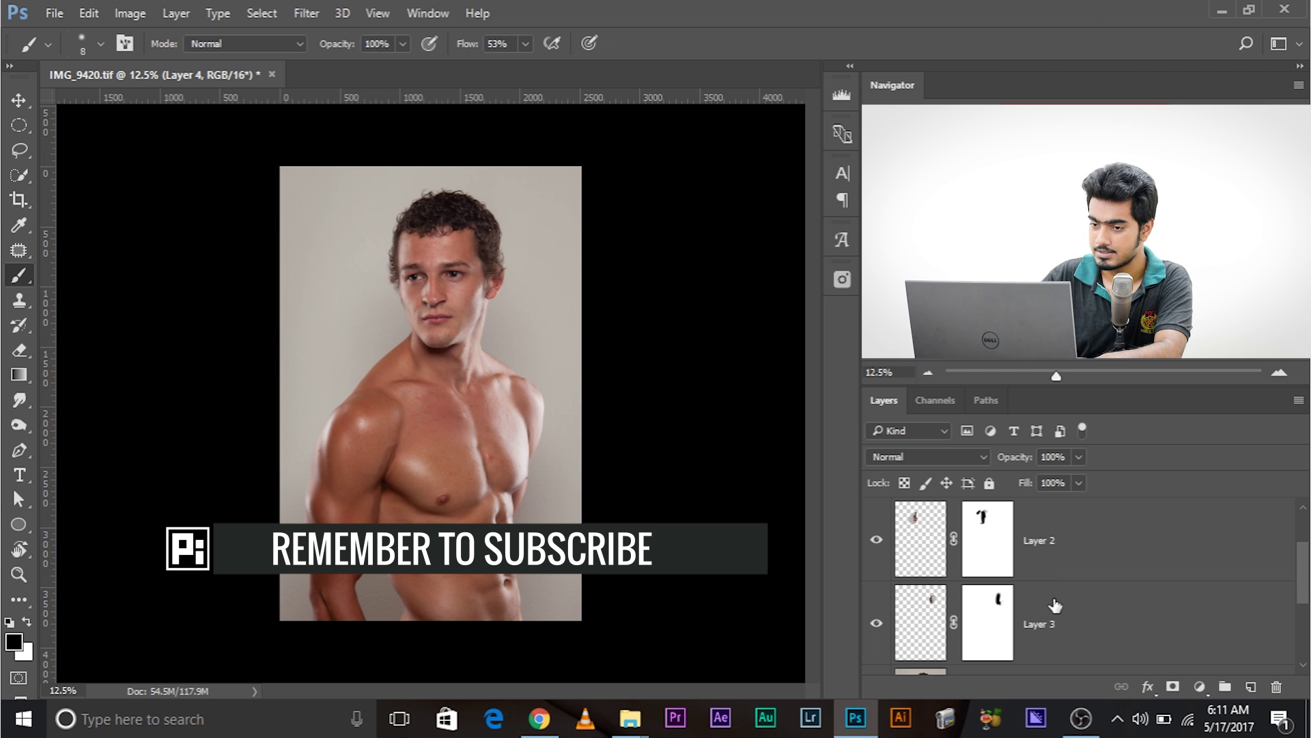
left_click_drag(1055, 605, 1017, 562)
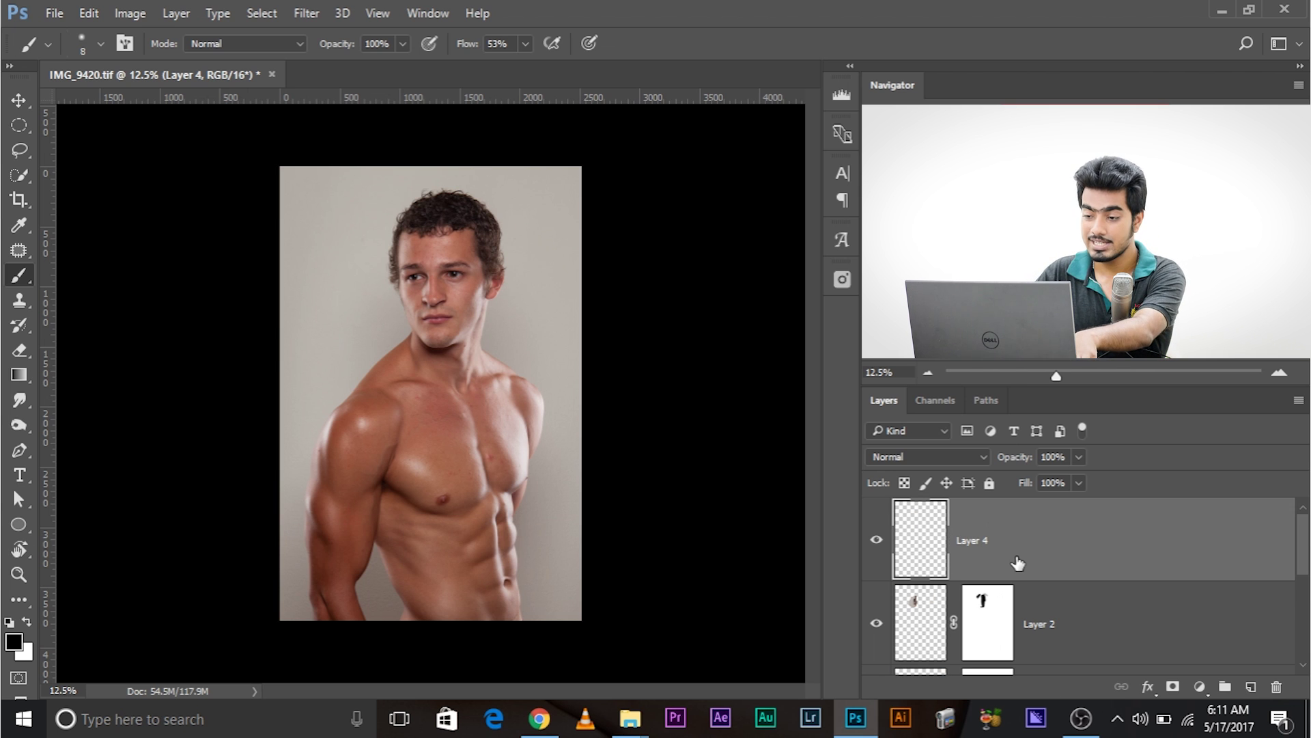
key("ctrl+shift+alt+e")
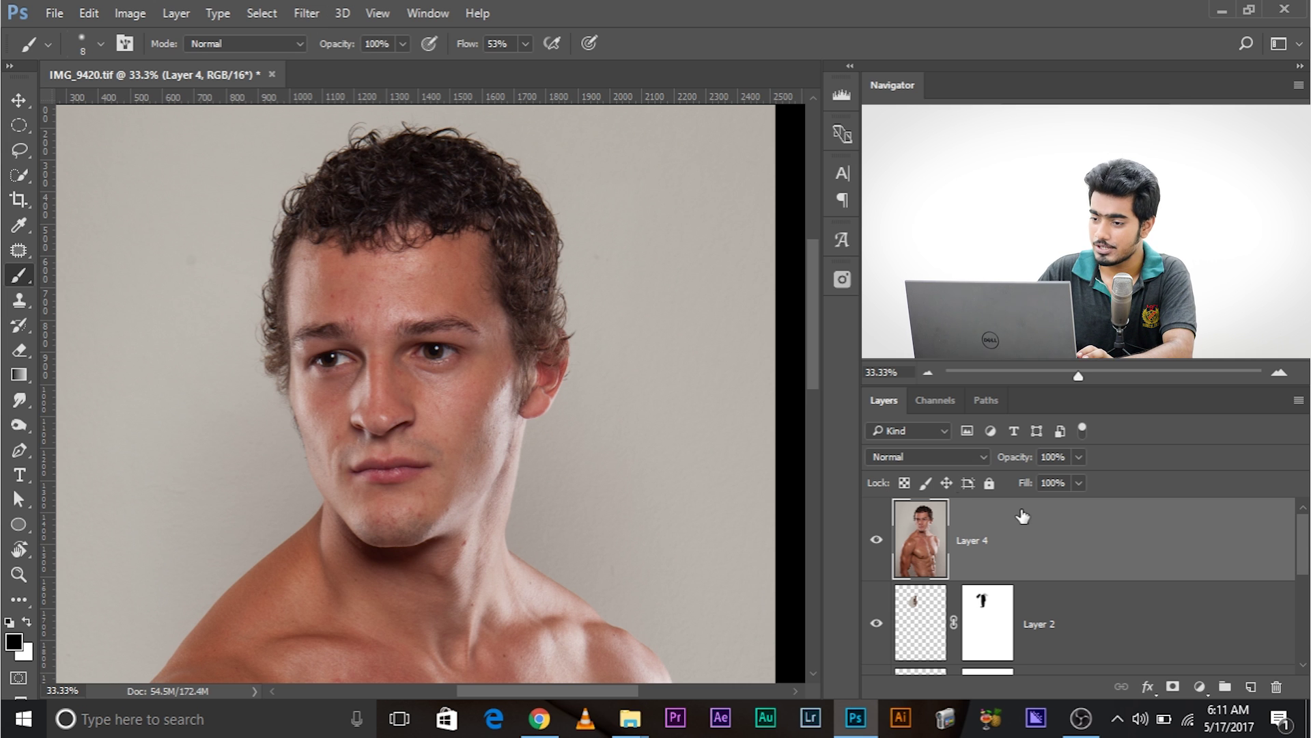
Step: Convert Layer 4 into a smart object for re-editable smart filters
right_click(1033, 529)
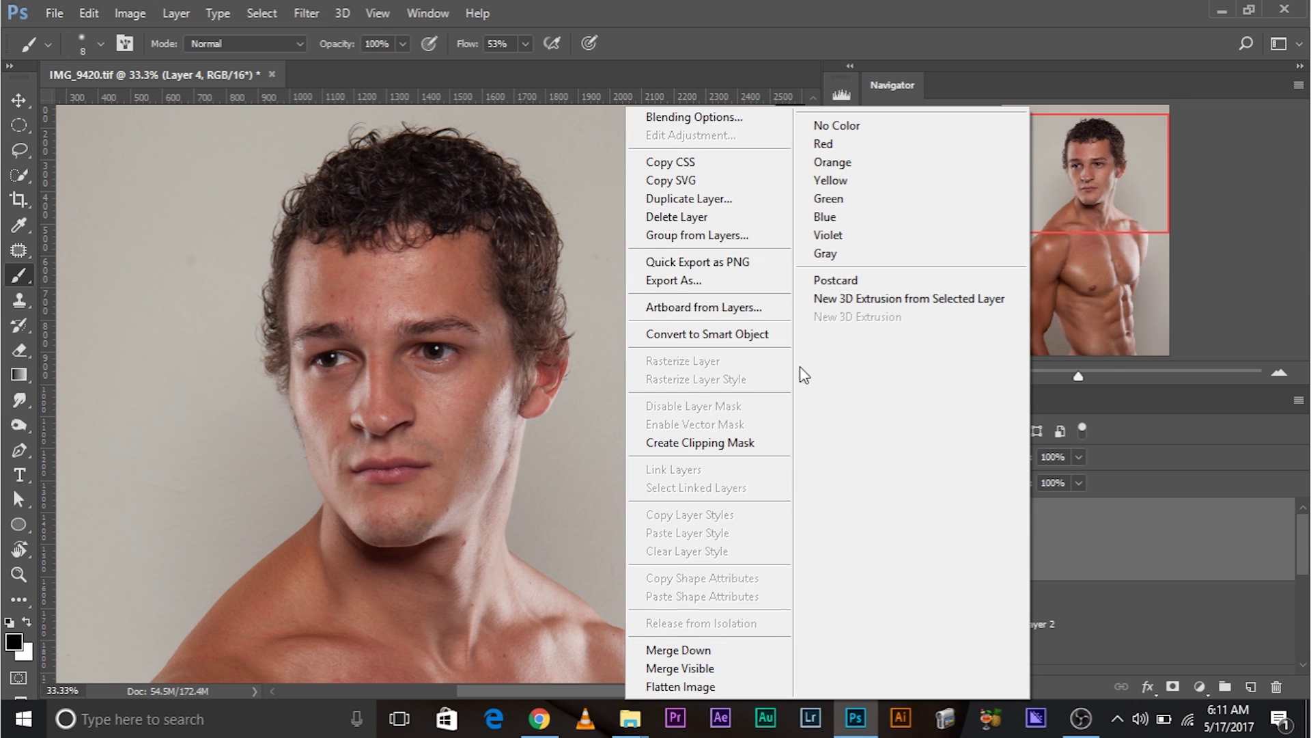
left_click(1094, 532)
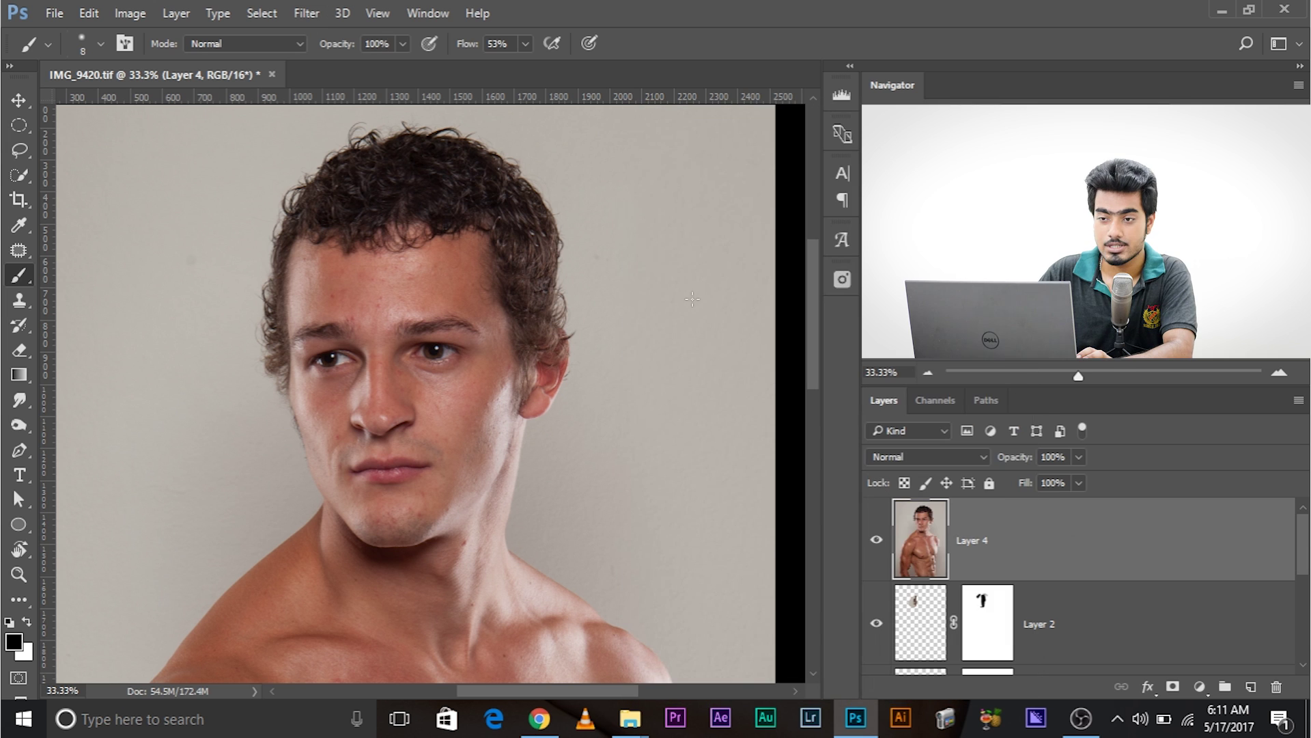
left_click(309, 14)
left_click(353, 68)
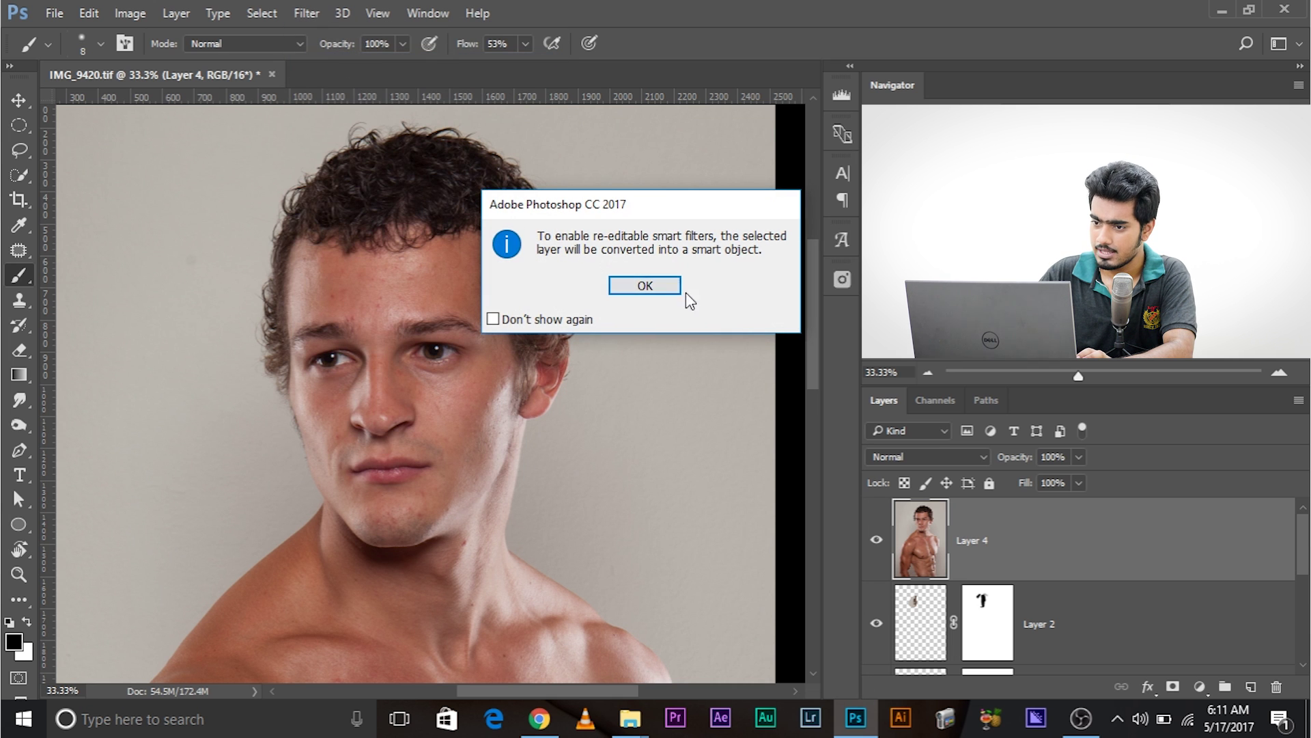
left_click(646, 286)
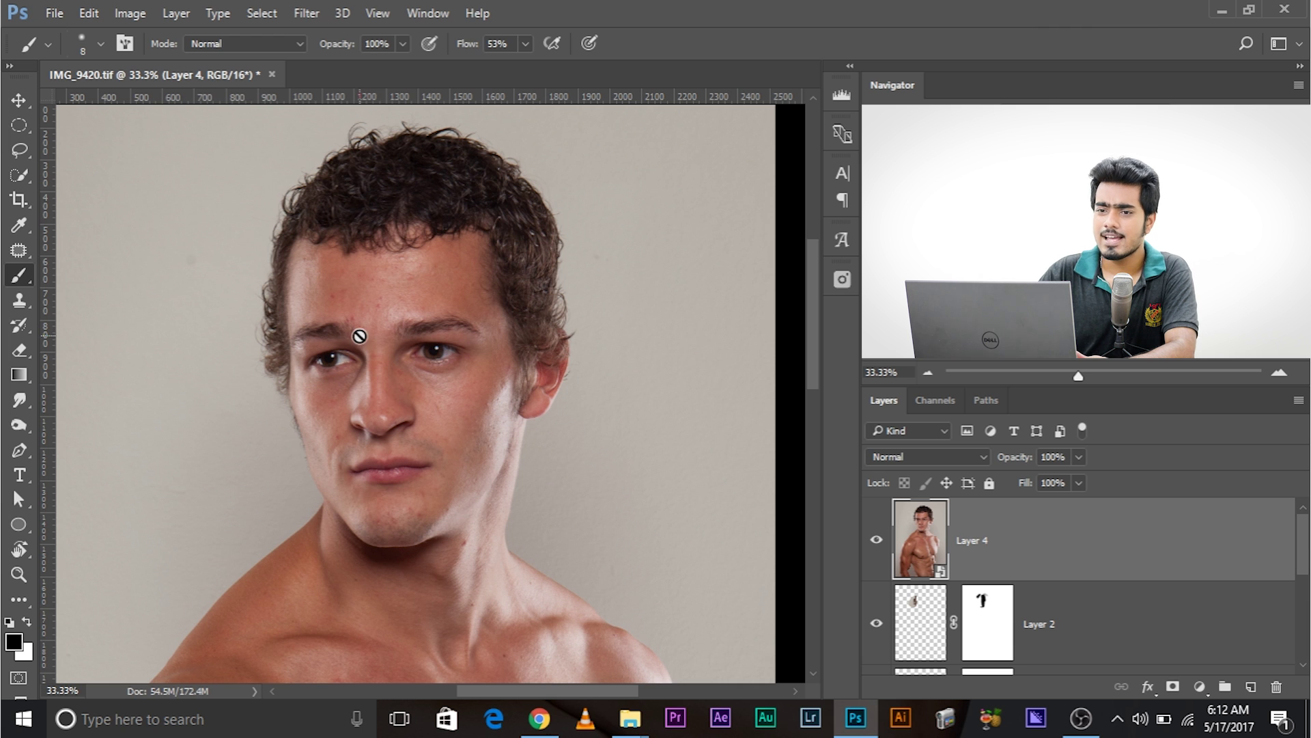
Step: Convert the image to 8 Bits/Channel and check its color mode settings
left_click(92, 15)
left_click(93, 15)
left_click(130, 13)
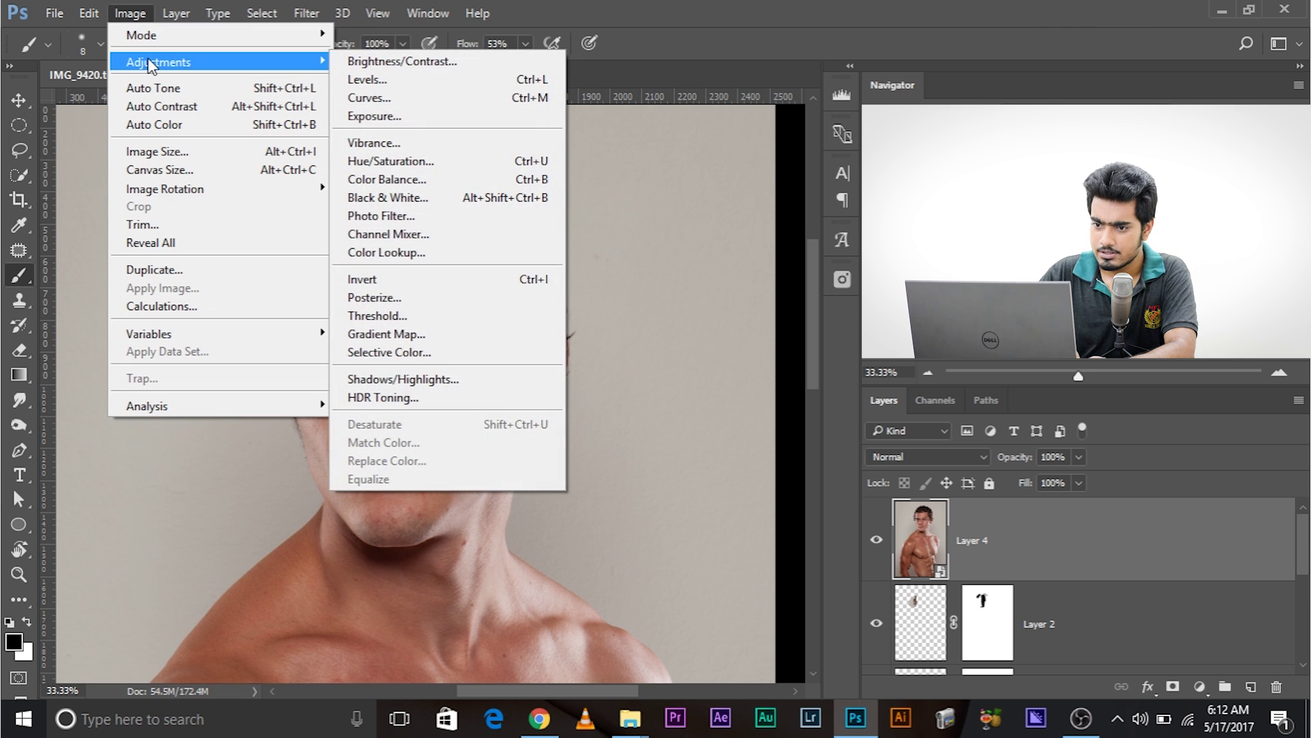
mouse_move(147, 34)
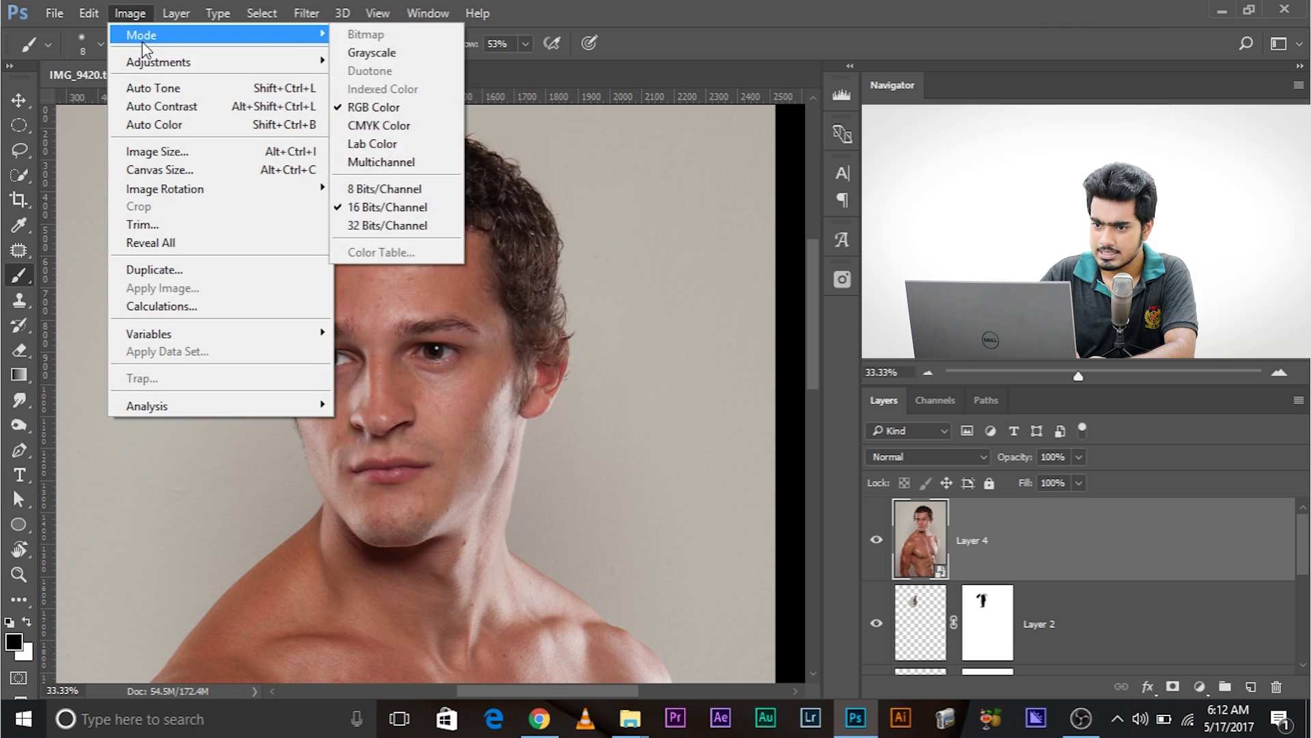
left_click(387, 191)
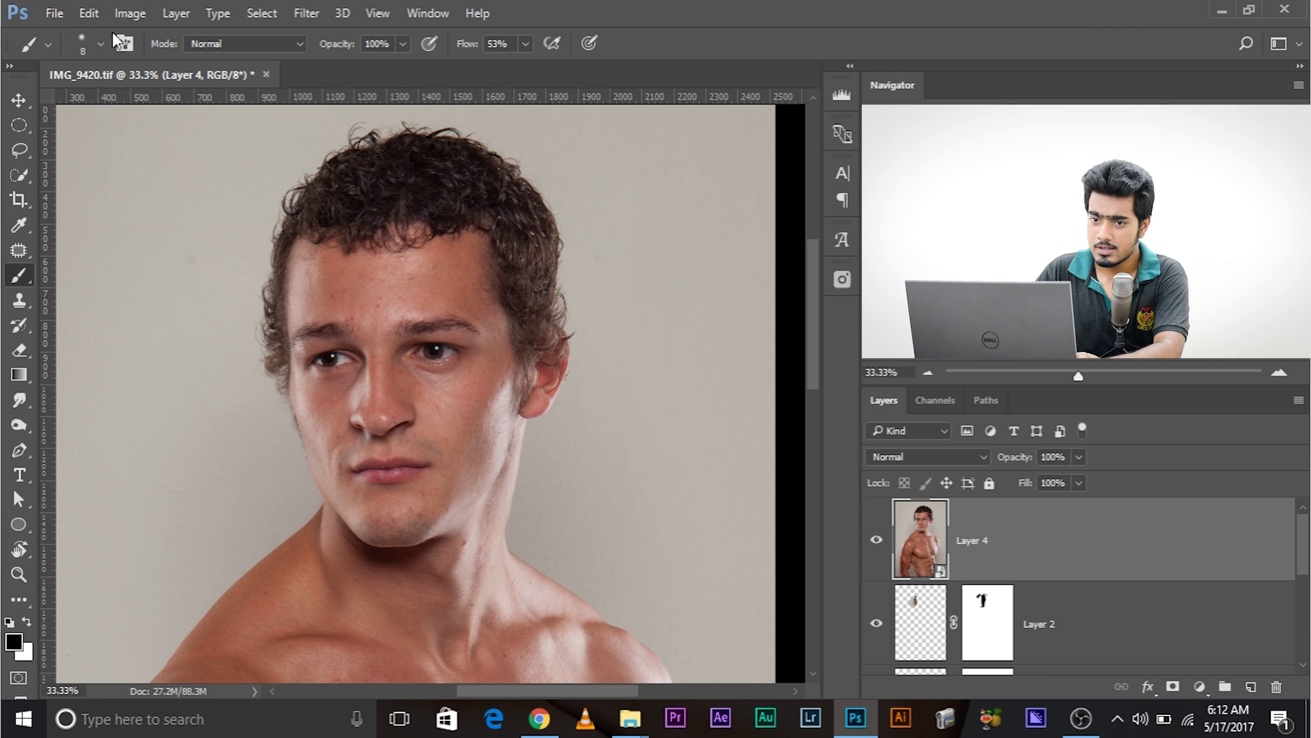
left_click(126, 22)
mouse_move(132, 36)
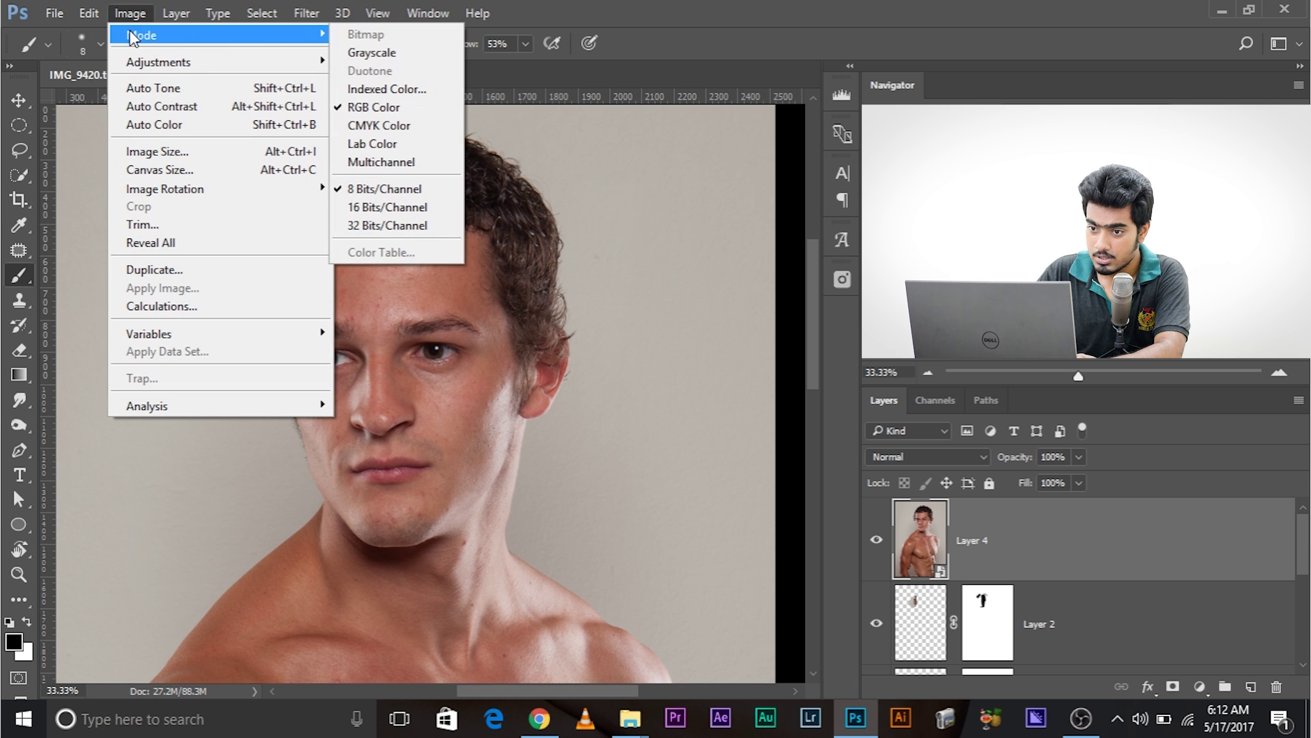
left_click(532, 33)
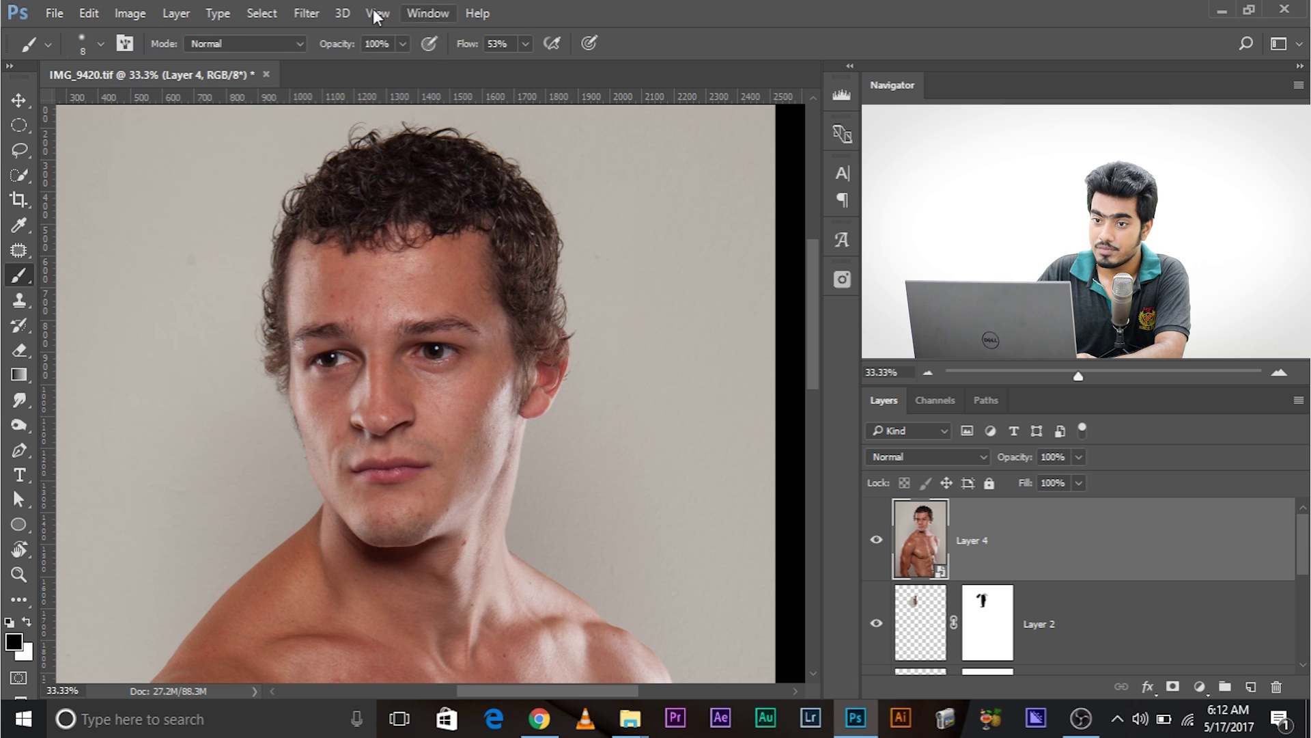
Step: Open Layer 4 in the Liquify filter at the hair beside the forehead and enlarge the Forward Warp brush to 308
left_click(299, 11)
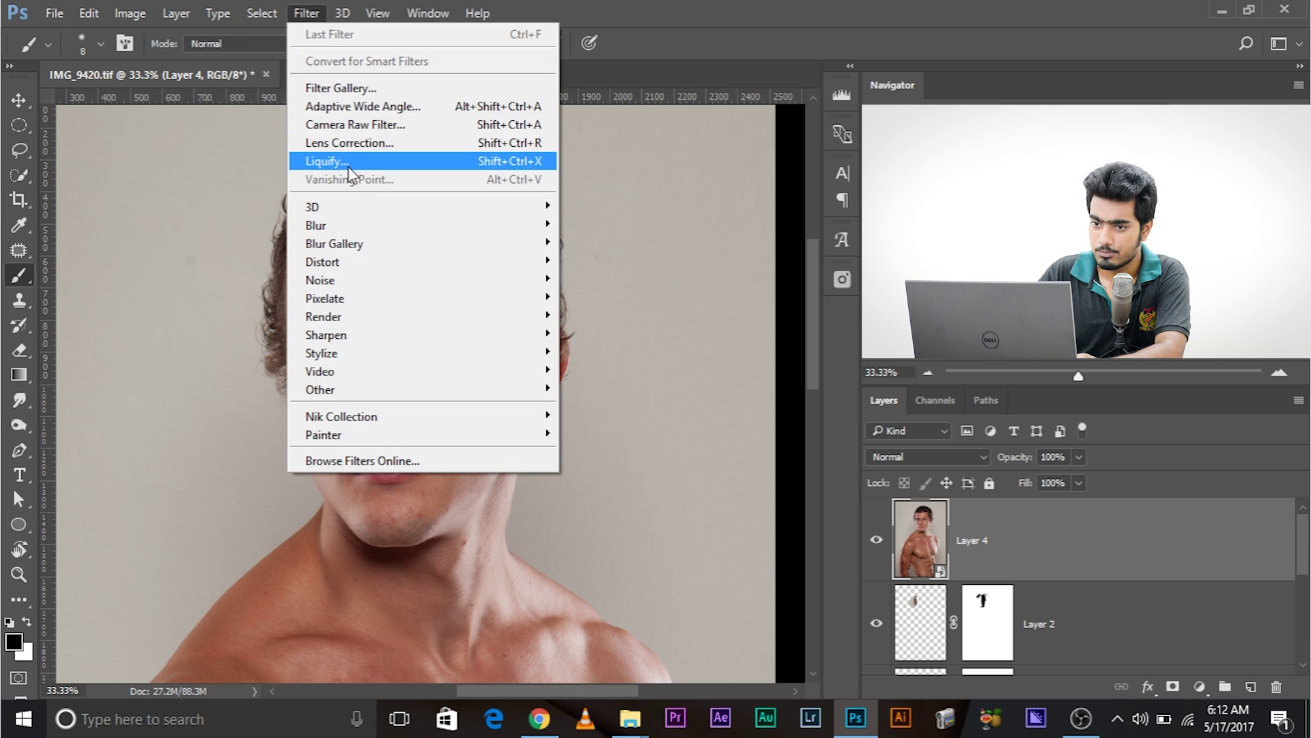
left_click(346, 162)
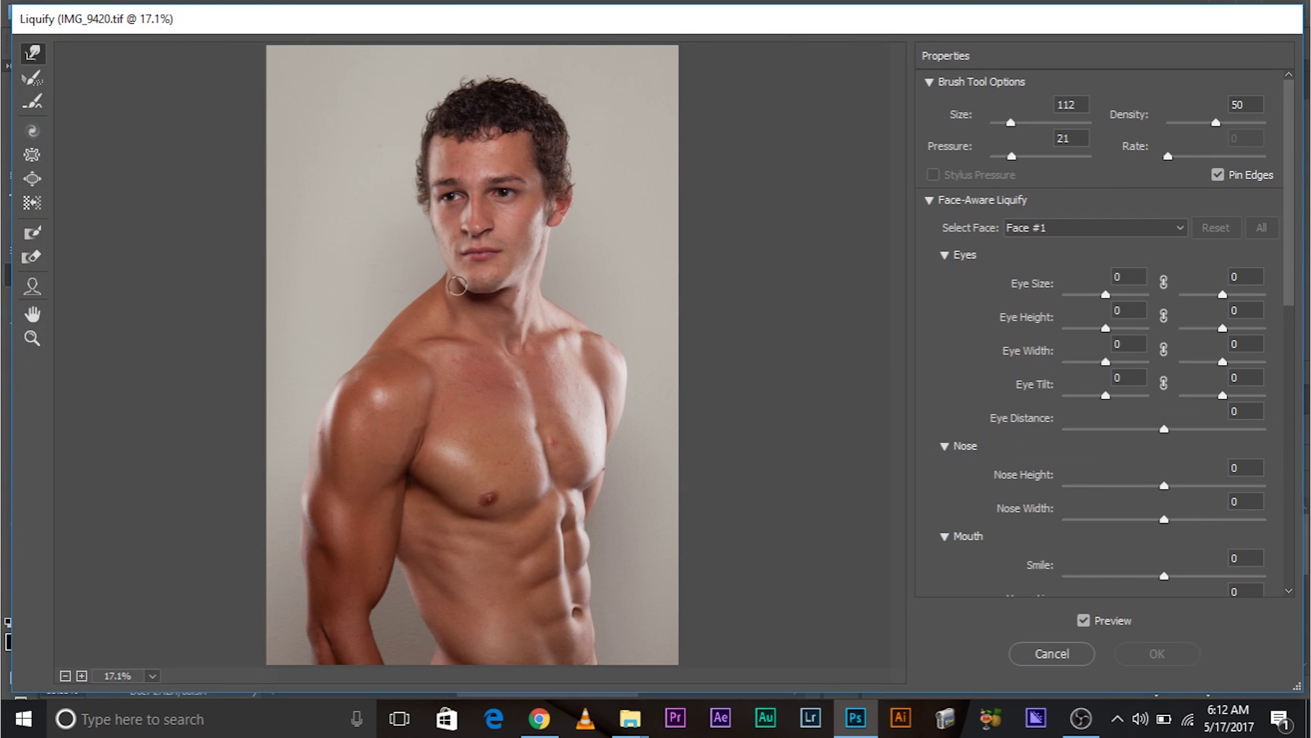
left_click(458, 287, "ctrl")
left_click(458, 287, "ctrl")
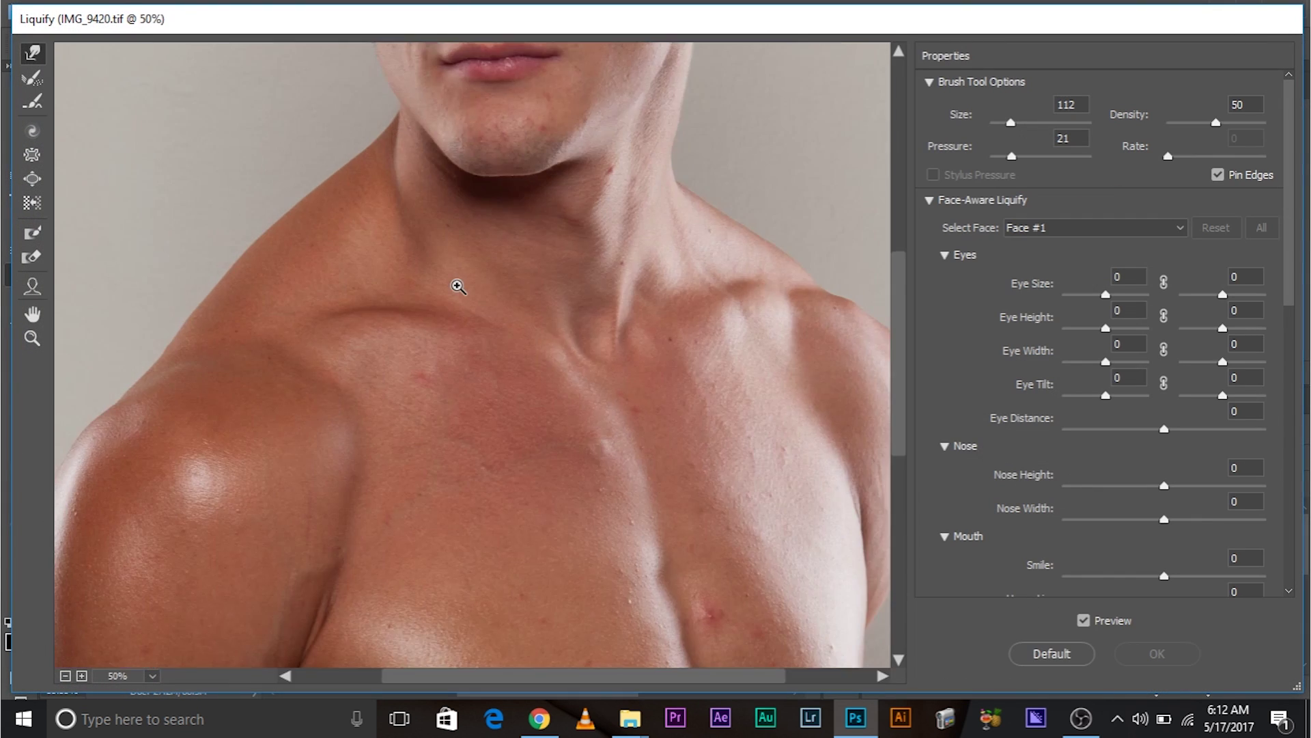
left_click(457, 287, "ctrl")
mouse_move(457, 284)
left_mouse_down()
mouse_move(436, 369)
mouse_move(464, 490)
left_mouse_up()
mouse_move(486, 211)
left_mouse_down()
mouse_move(477, 416)
mouse_move(538, 595)
left_mouse_up()
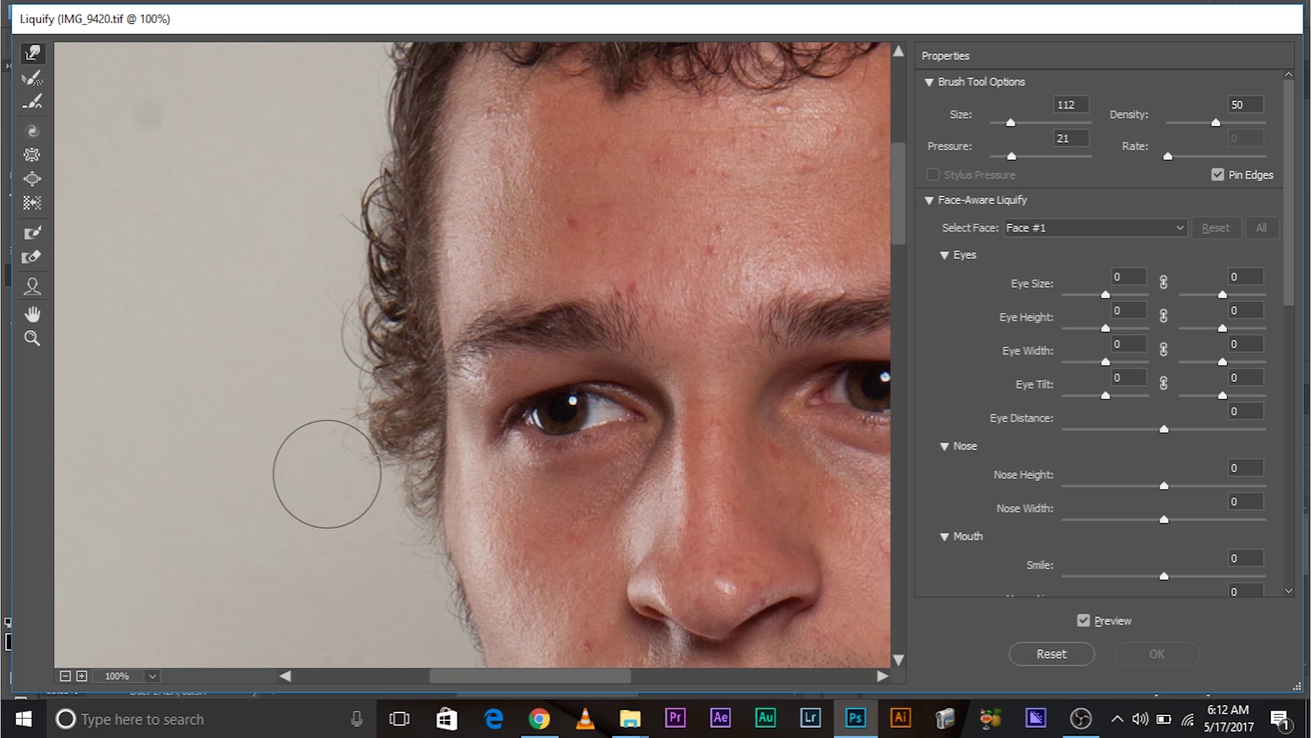
left_click_drag(327, 473, 418, 469)
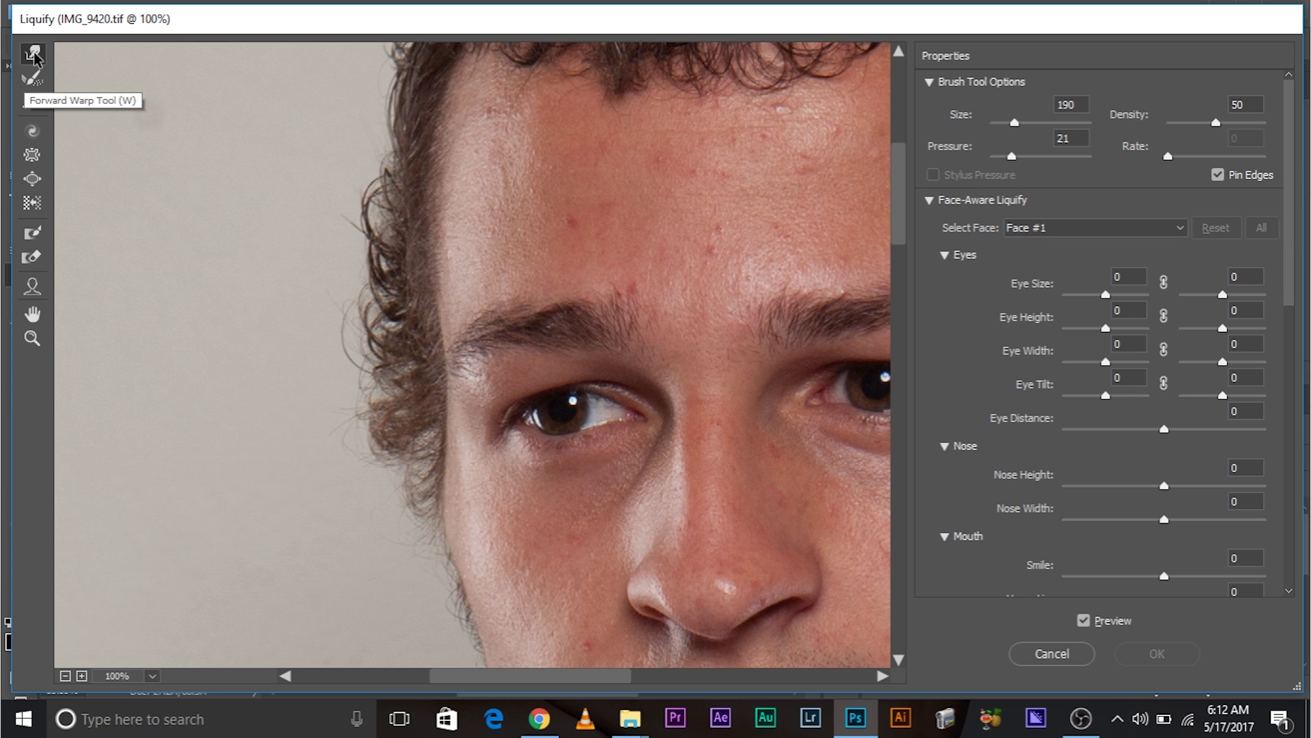
left_click_drag(257, 301, 336, 313)
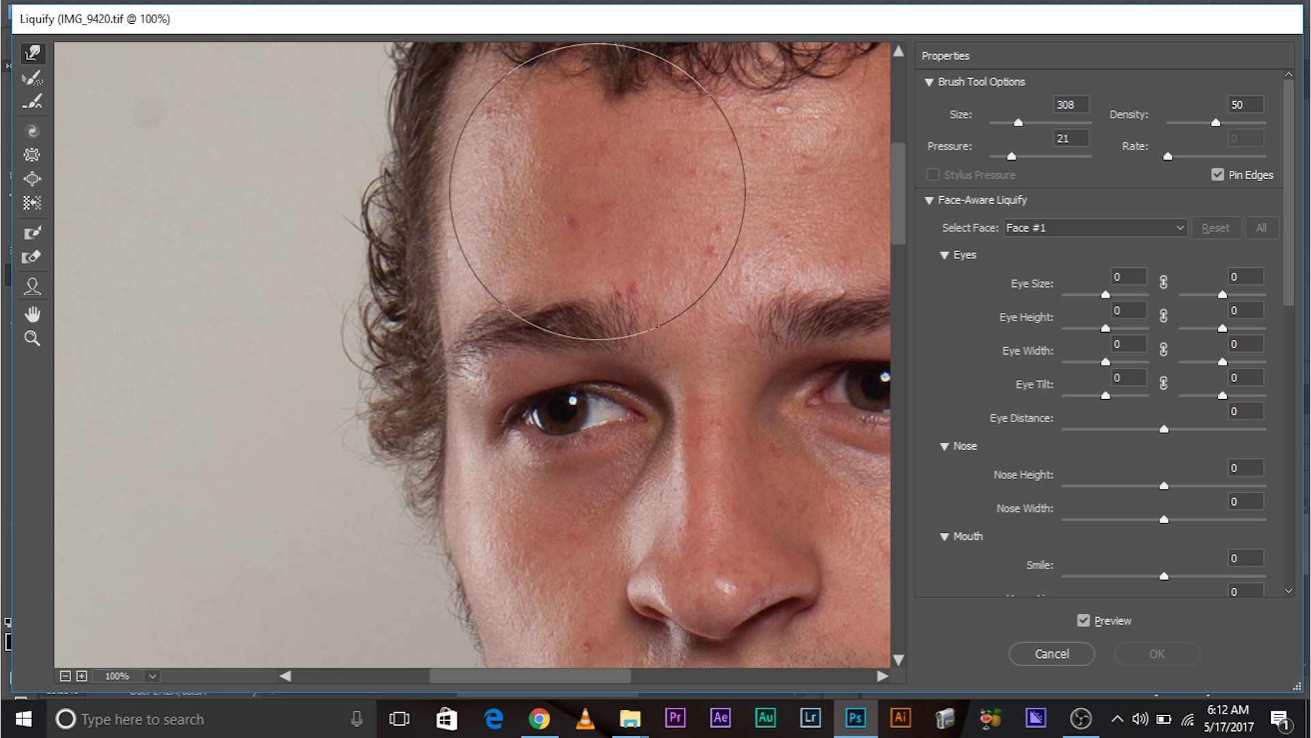
Step: Try to protect the face along the hairline with a size 102 Freeze Mask brush
mouse_move(698, 319)
left_mouse_down()
mouse_move(653, 322)
mouse_move(548, 388)
left_mouse_up()
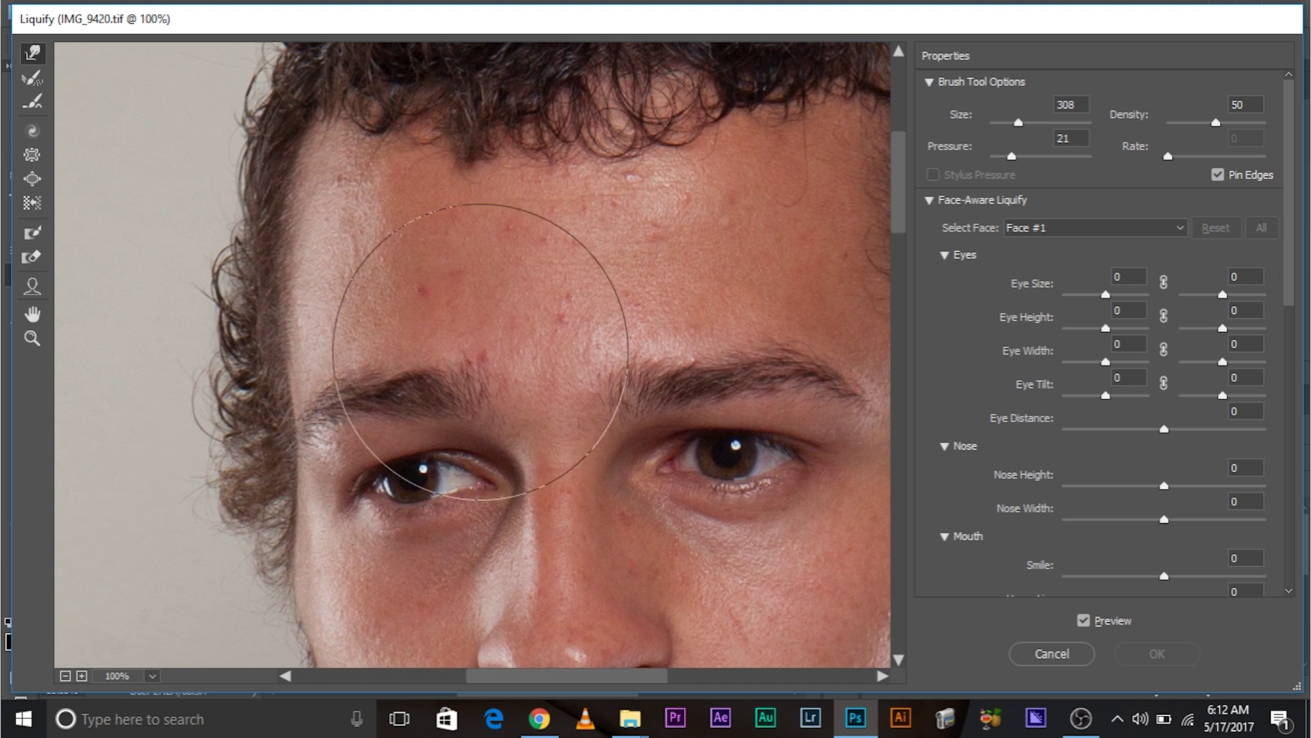
mouse_move(803, 534)
left_mouse_down()
mouse_move(582, 448)
mouse_move(728, 439)
mouse_move(851, 398)
left_mouse_up()
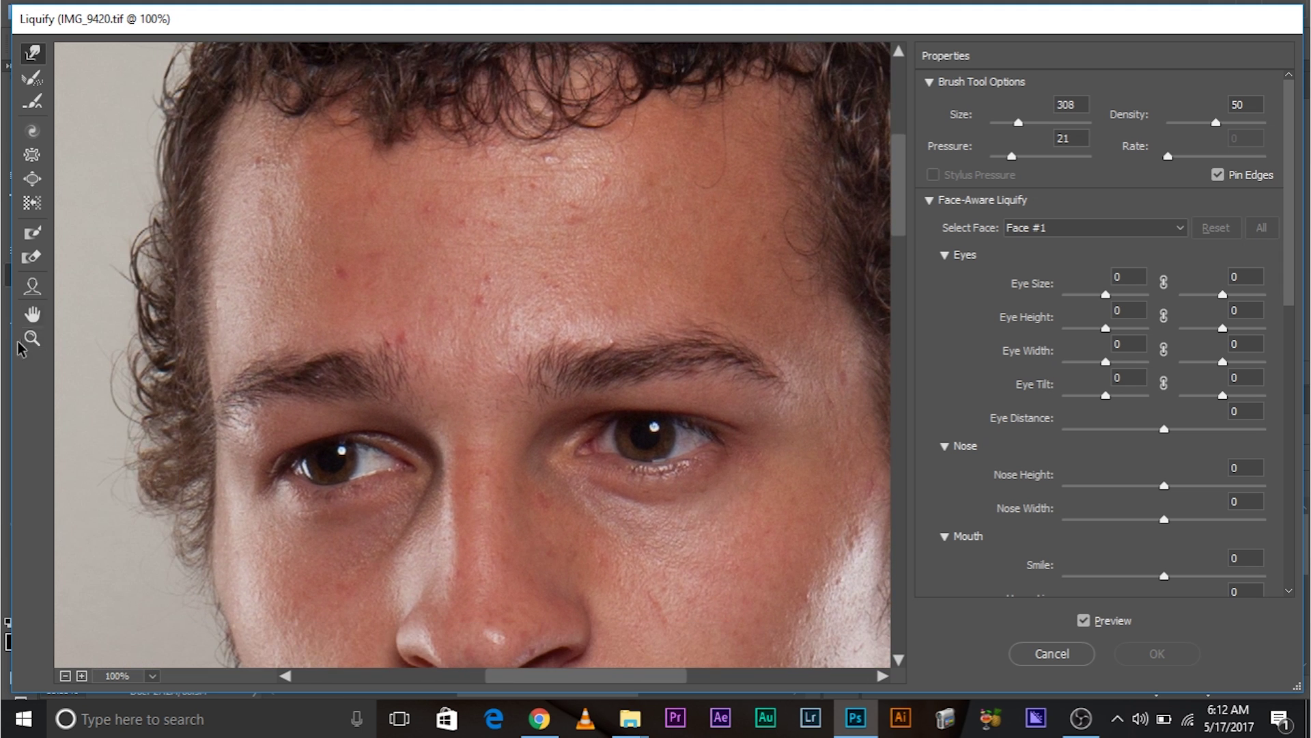
left_click(30, 235)
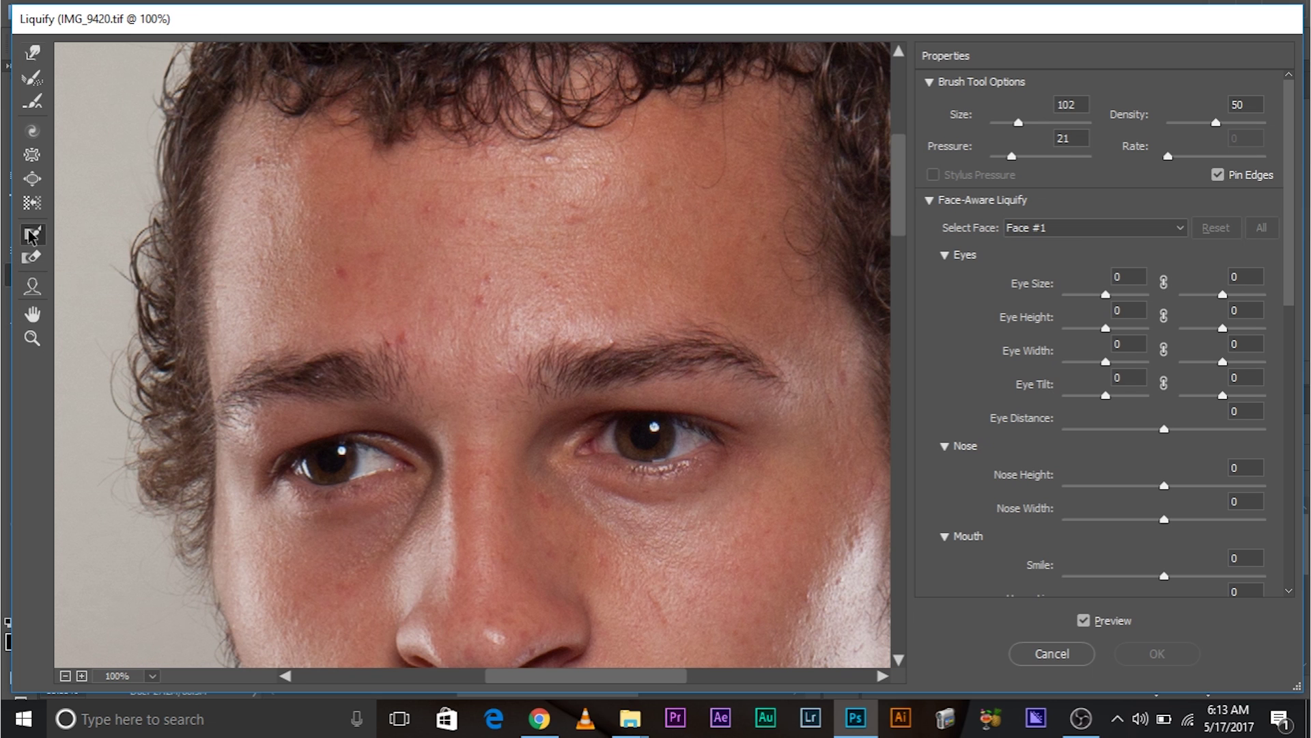
left_click(351, 365)
left_click_drag(265, 181, 268, 548)
key("ctrl+alt+z")
Step: Push the curly hair beside the eye and temple inward using Forward Warp brushes sized 192, 156 and 230
left_click_drag(198, 274, 317, 186)
left_click_drag(152, 456, 69, 456)
mouse_move(235, 416)
left_mouse_down()
mouse_move(155, 404)
mouse_move(295, 412)
mouse_move(231, 400)
mouse_move(260, 423)
left_mouse_up()
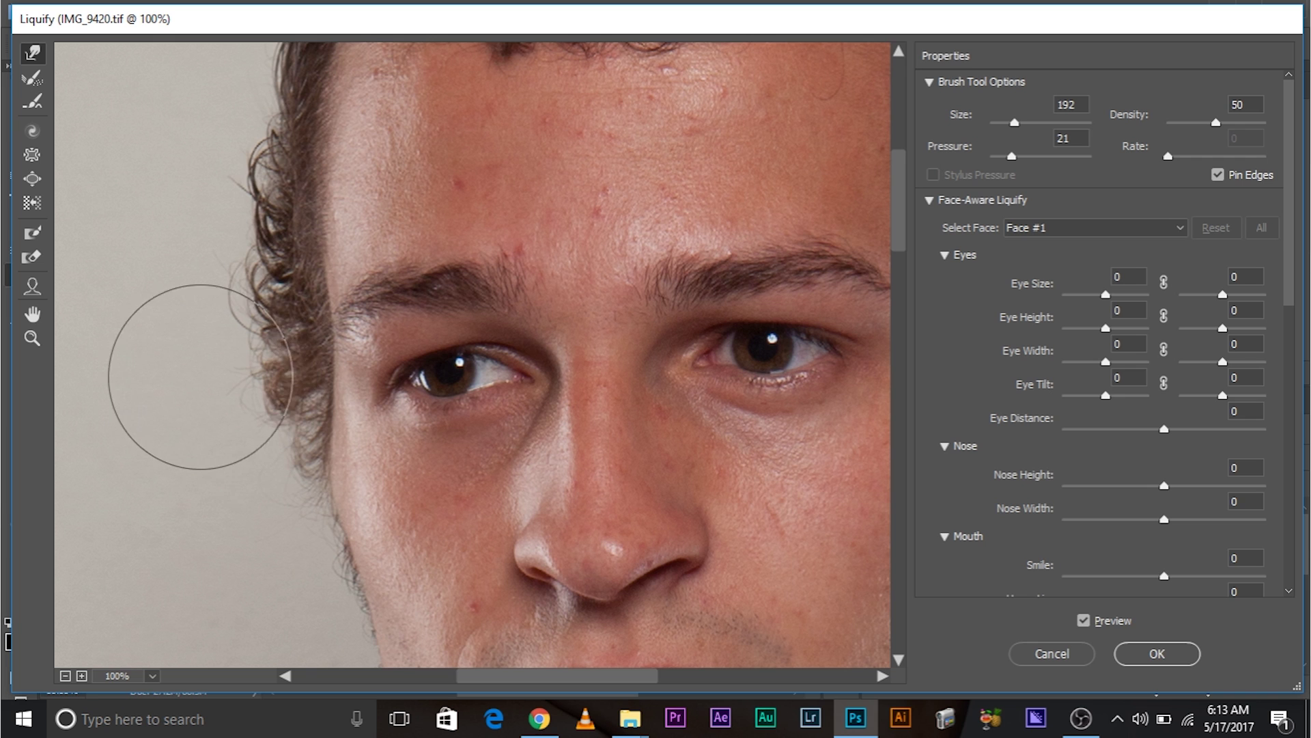
right_click(216, 429, "alt")
left_click_drag(213, 425, 178, 419)
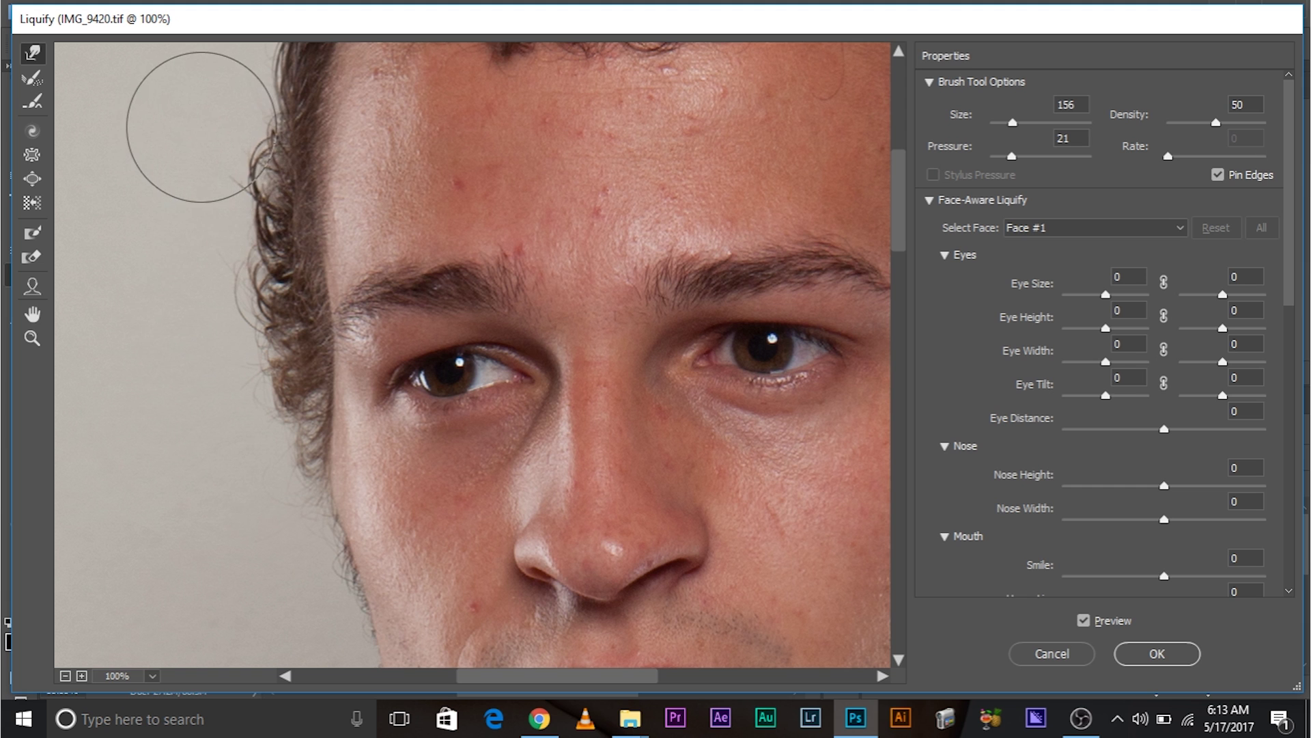
left_click_drag(293, 469, 302, 477)
left_click_drag(242, 413, 305, 414)
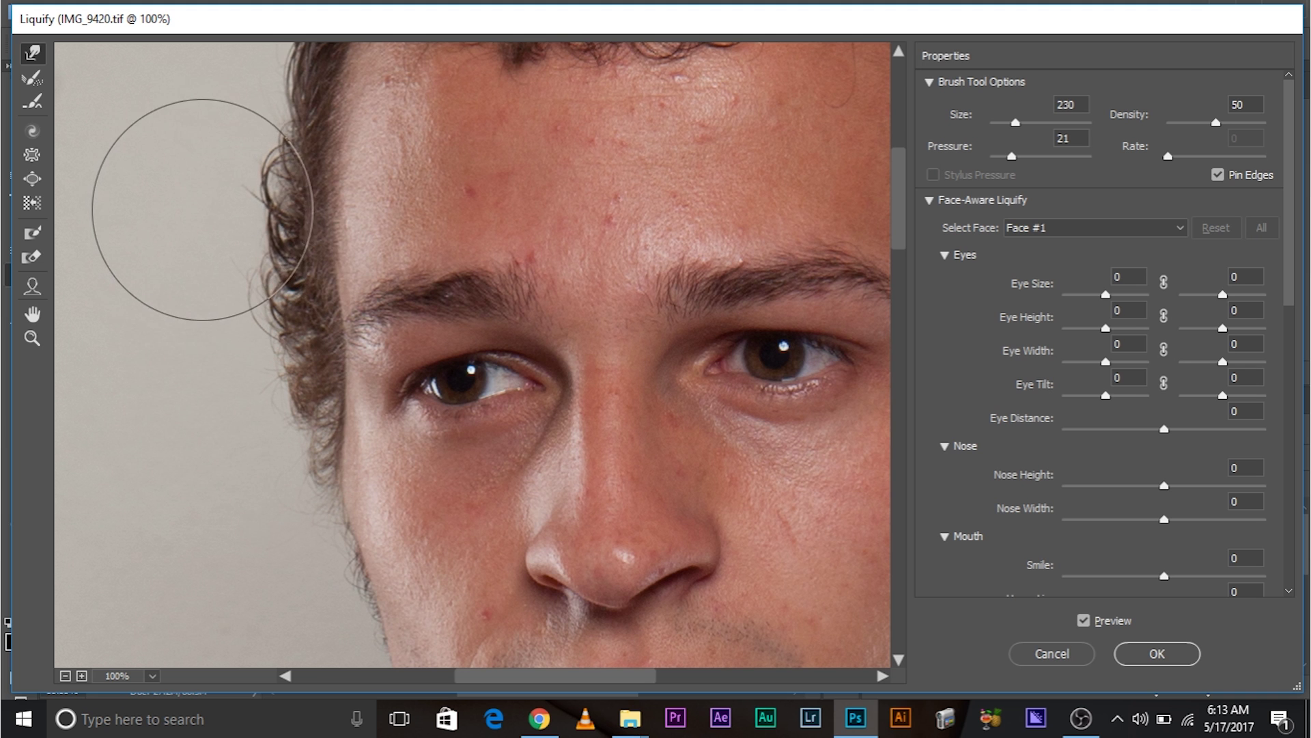
Step: Smooth the hair outline beside the forehead and down to the sideburn using Forward Warp brushes sized 104, 130 and 166
mouse_move(313, 205)
left_mouse_down()
mouse_move(332, 337)
mouse_move(243, 321)
left_mouse_up()
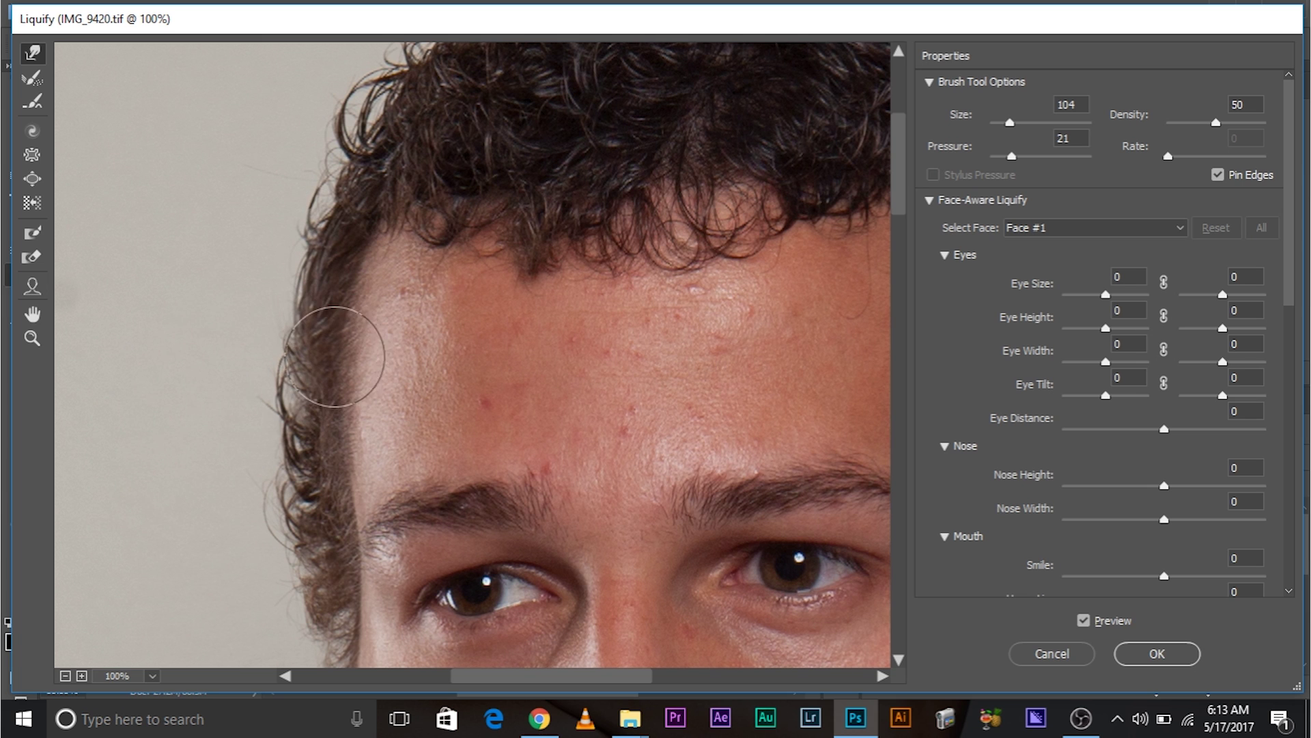
left_click_drag(380, 354, 375, 354)
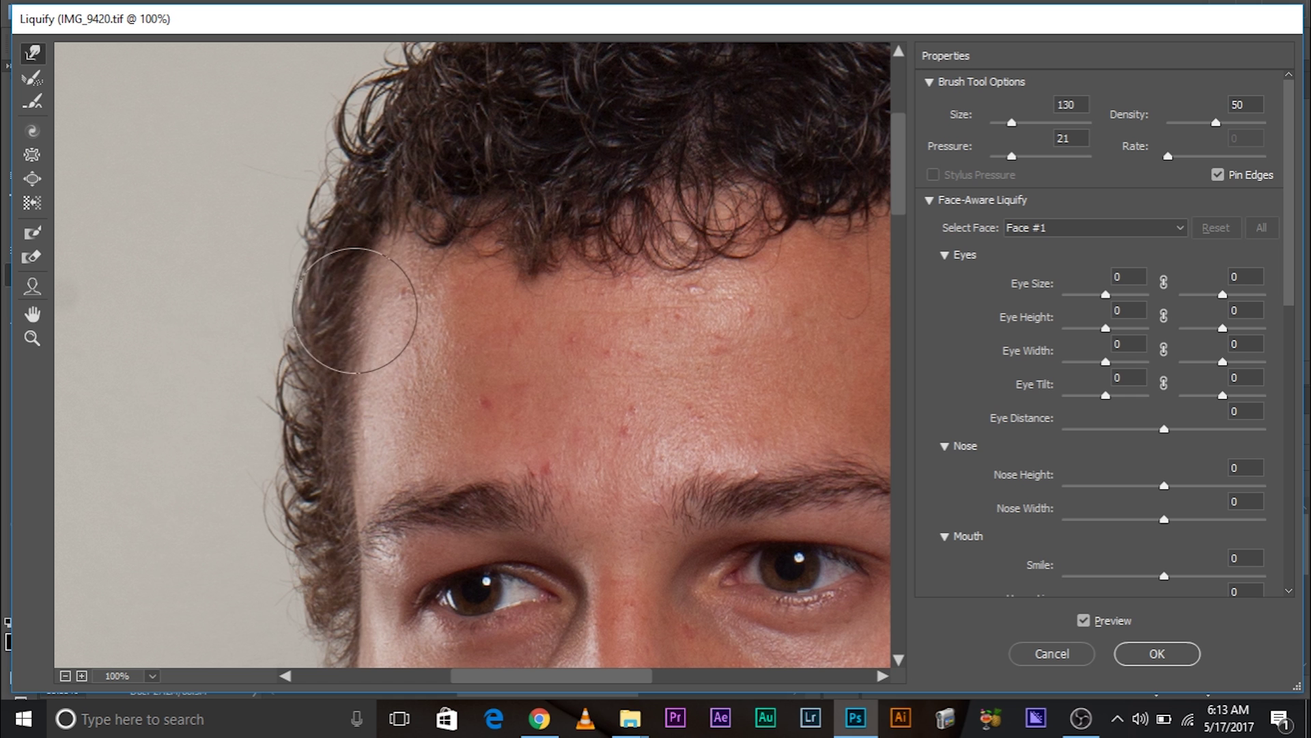
left_click_drag(390, 665, 406, 487)
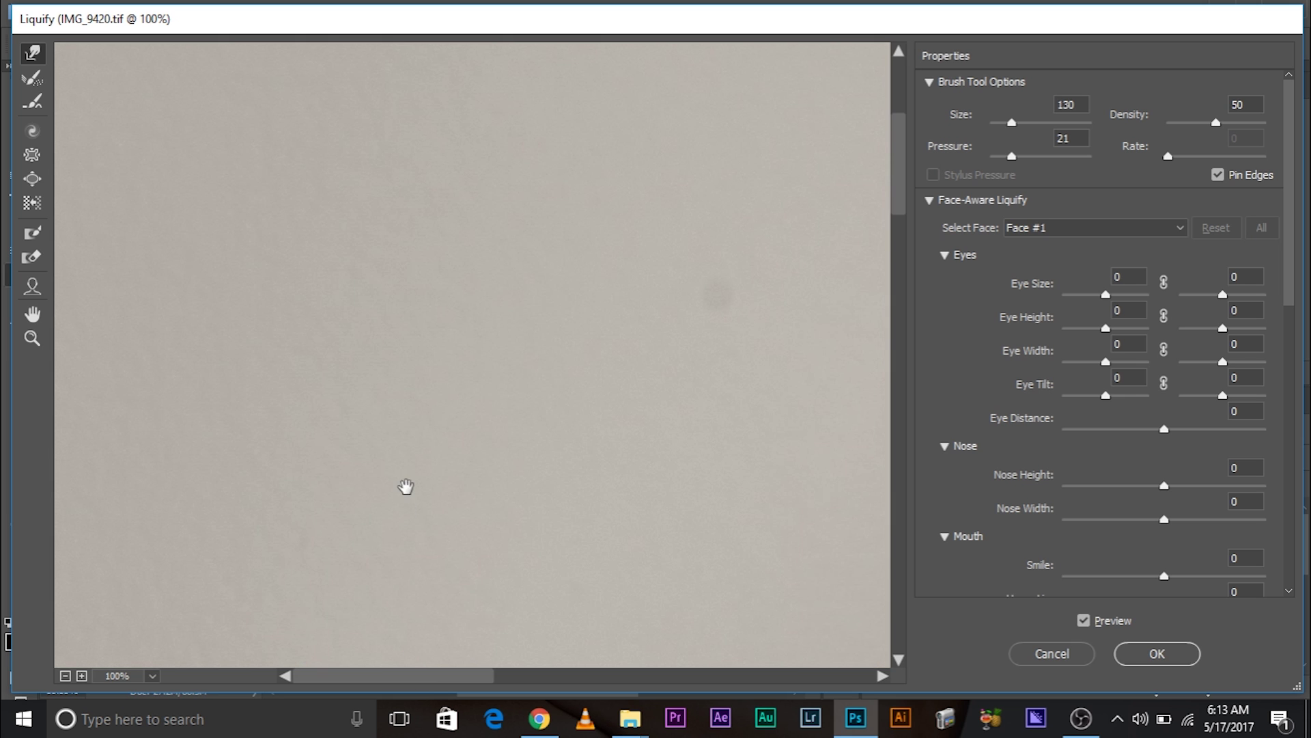
left_click_drag(599, 613, 335, 179)
left_click_drag(506, 287, 379, 537)
left_click_drag(633, 335, 437, 439)
left_click_drag(344, 517, 398, 526)
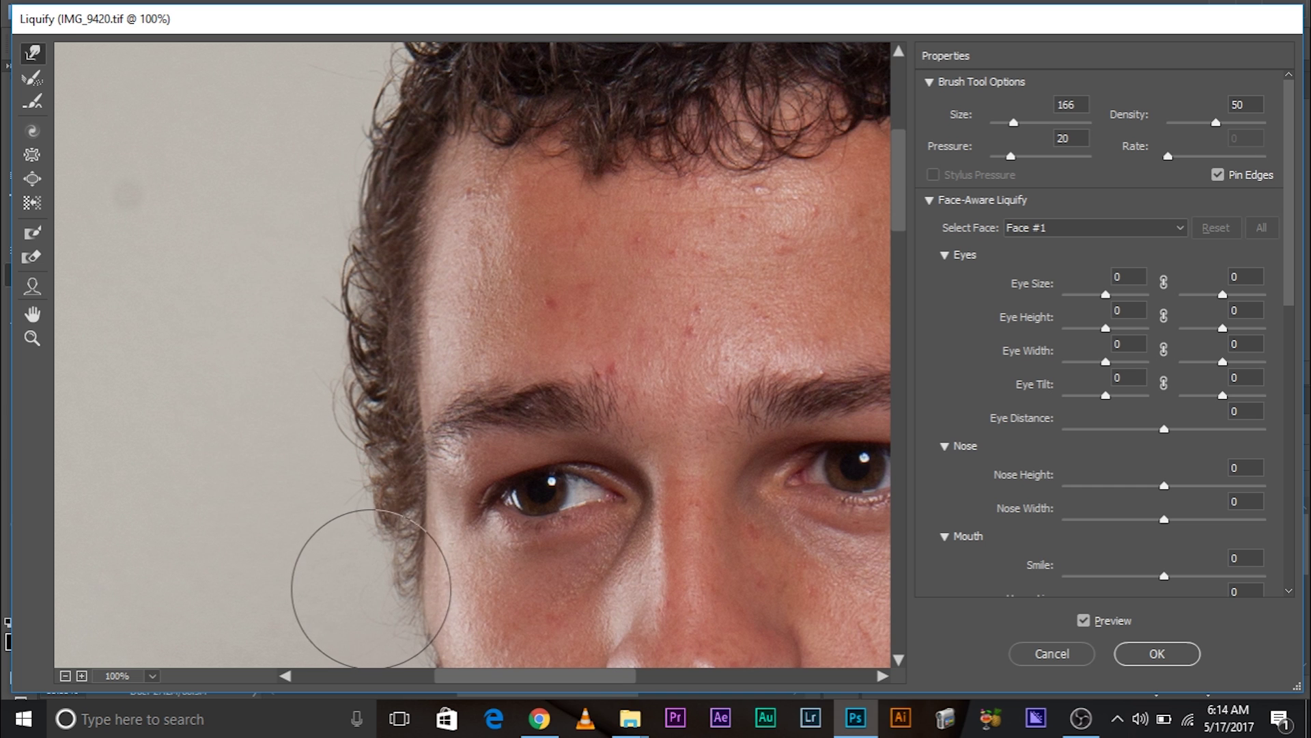
left_click_drag(472, 329, 401, 353)
Step: Compare the liquified hair with the original by toggling the preview at full-head and close-up views
key("ctrl+minus")
key("ctrl+minus")
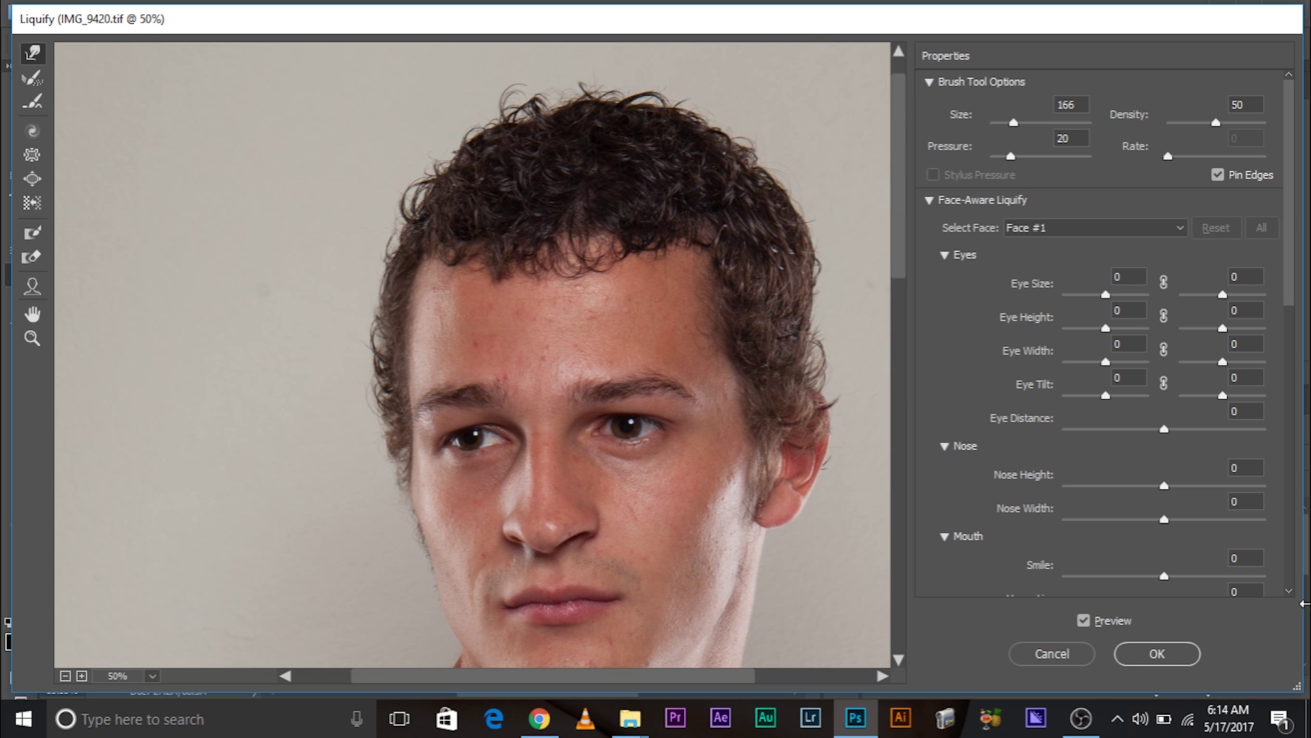
left_click(1083, 621)
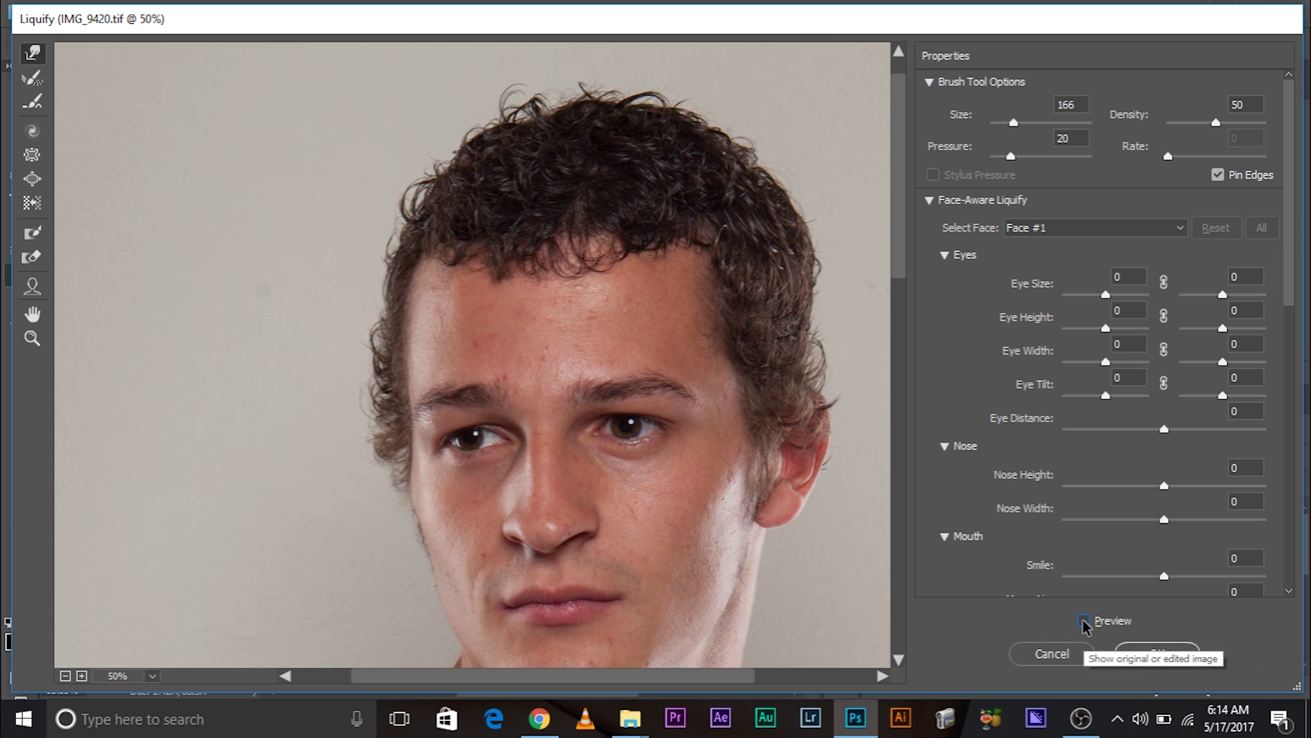
left_click(1084, 622)
key("ctrl+plus")
key("ctrl+plus")
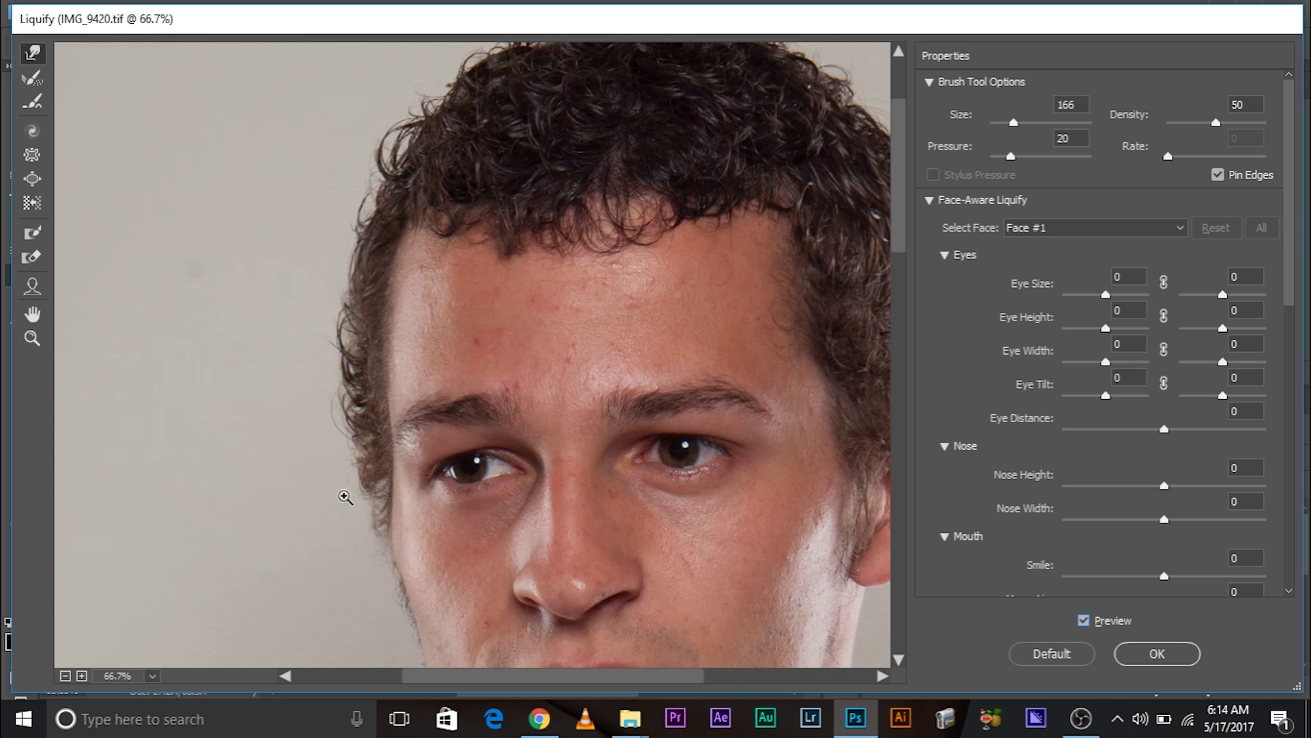
key("p")
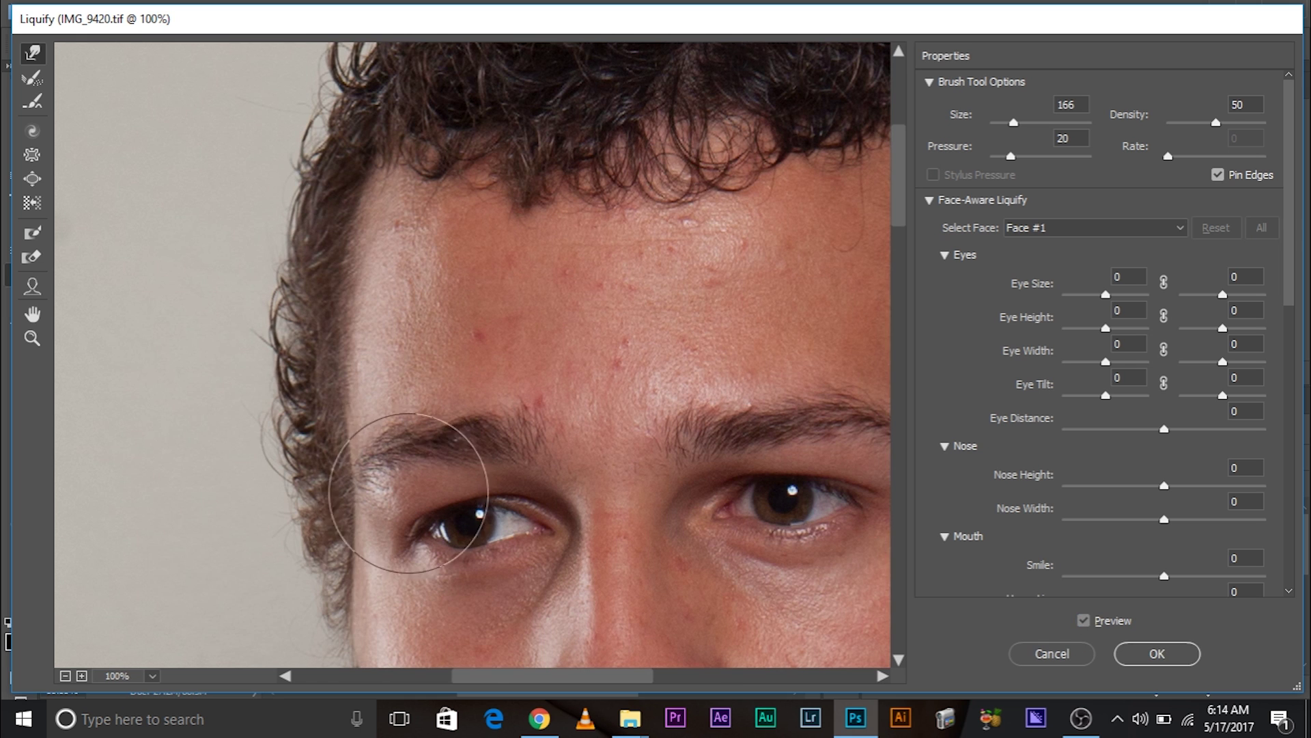
left_click(1094, 623)
Step: Nudge the remaining bulges of hair beside the upper forehead inward using a size 214 Forward Warp brush
mouse_move(244, 248)
left_mouse_down()
mouse_move(295, 245)
mouse_move(248, 236)
mouse_move(263, 209)
left_mouse_up()
left_click_drag(289, 303, 255, 291)
left_click_drag(267, 222, 235, 209)
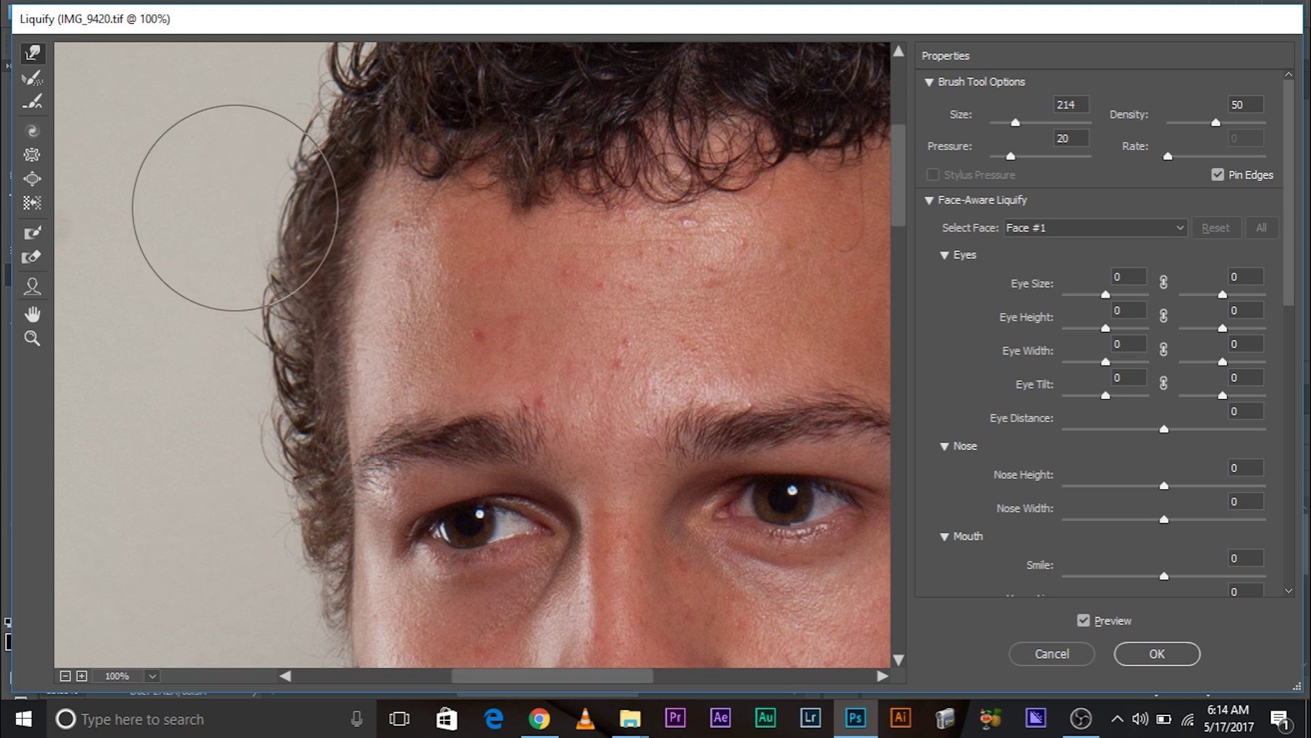
left_click_drag(284, 110, 256, 125)
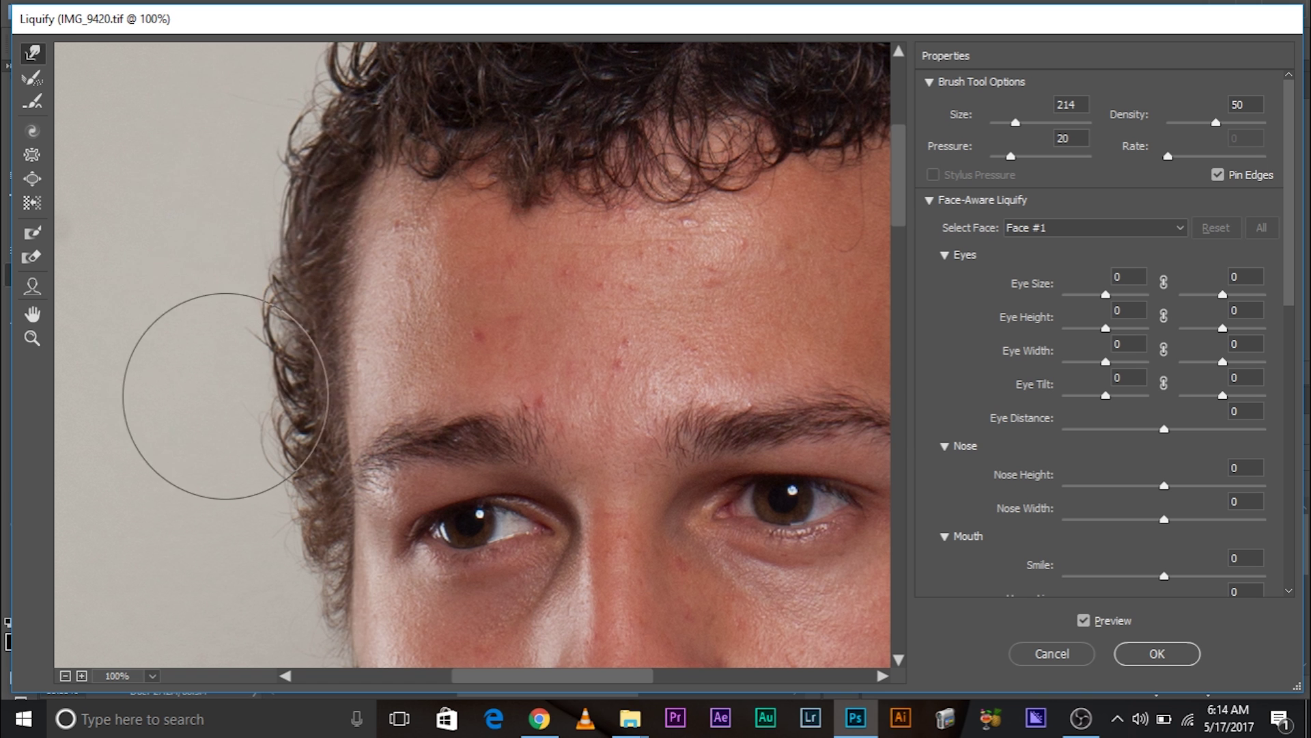
Step: Tuck in the hair above the visible ear on the other side of the head using a size 210 Forward Warp brush
left_click_drag(775, 334, 199, 413)
left_click_drag(556, 404, 523, 404)
left_click_drag(595, 443, 629, 451)
left_click(629, 465)
key("bracketleft")
key("bracketleft")
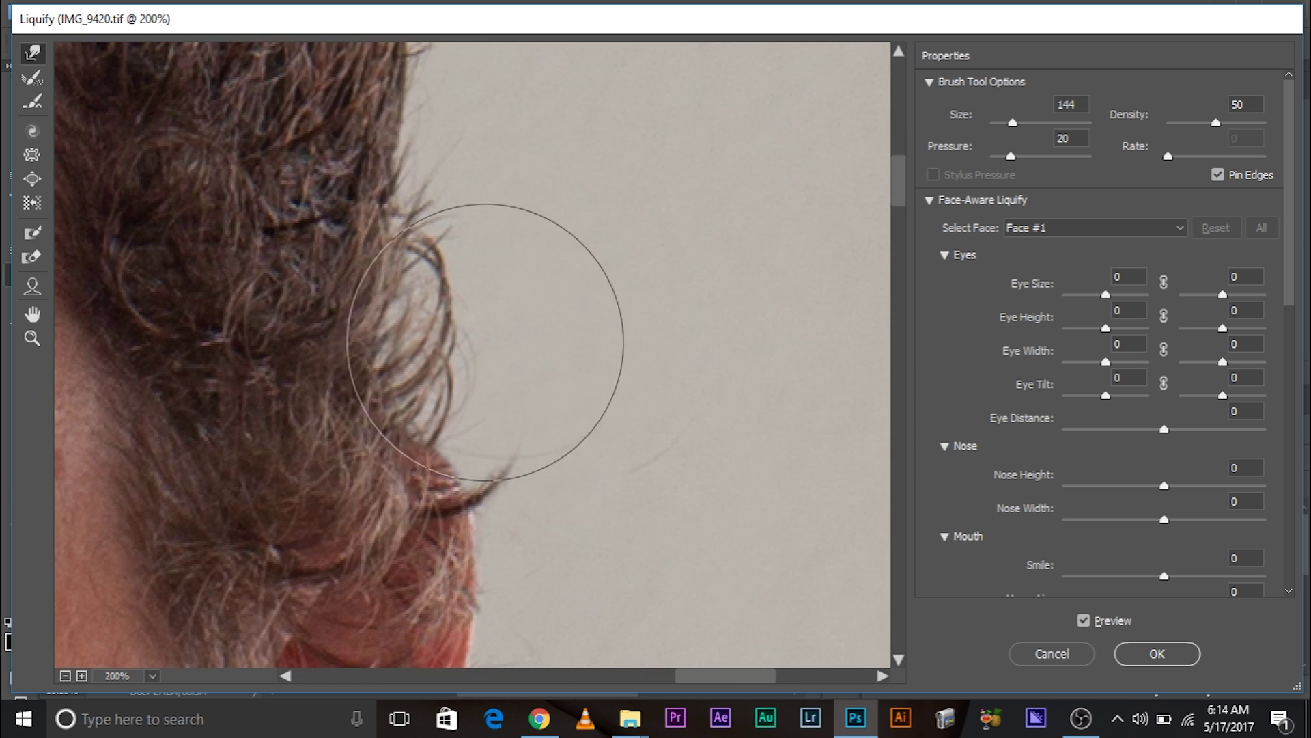
scroll(474, 311, "down", 2)
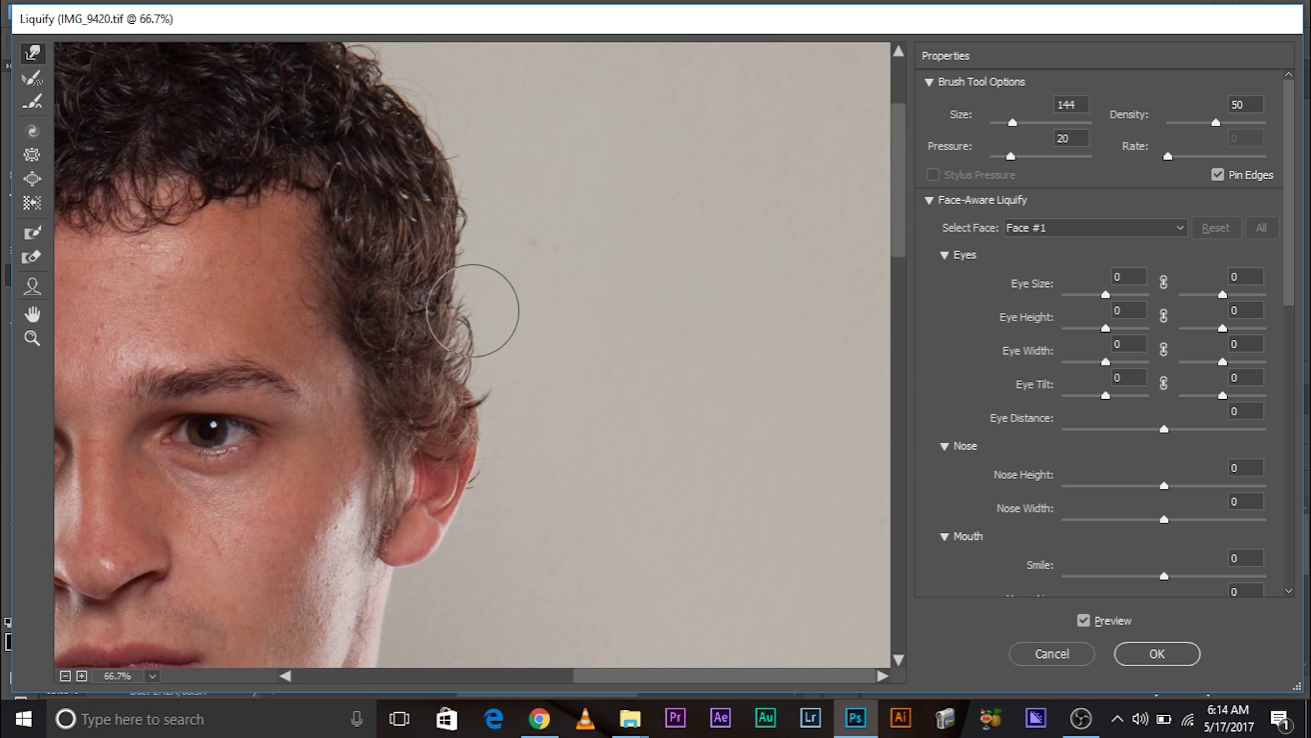
left_click_drag(446, 271, 494, 271)
left_click_drag(438, 316, 467, 305)
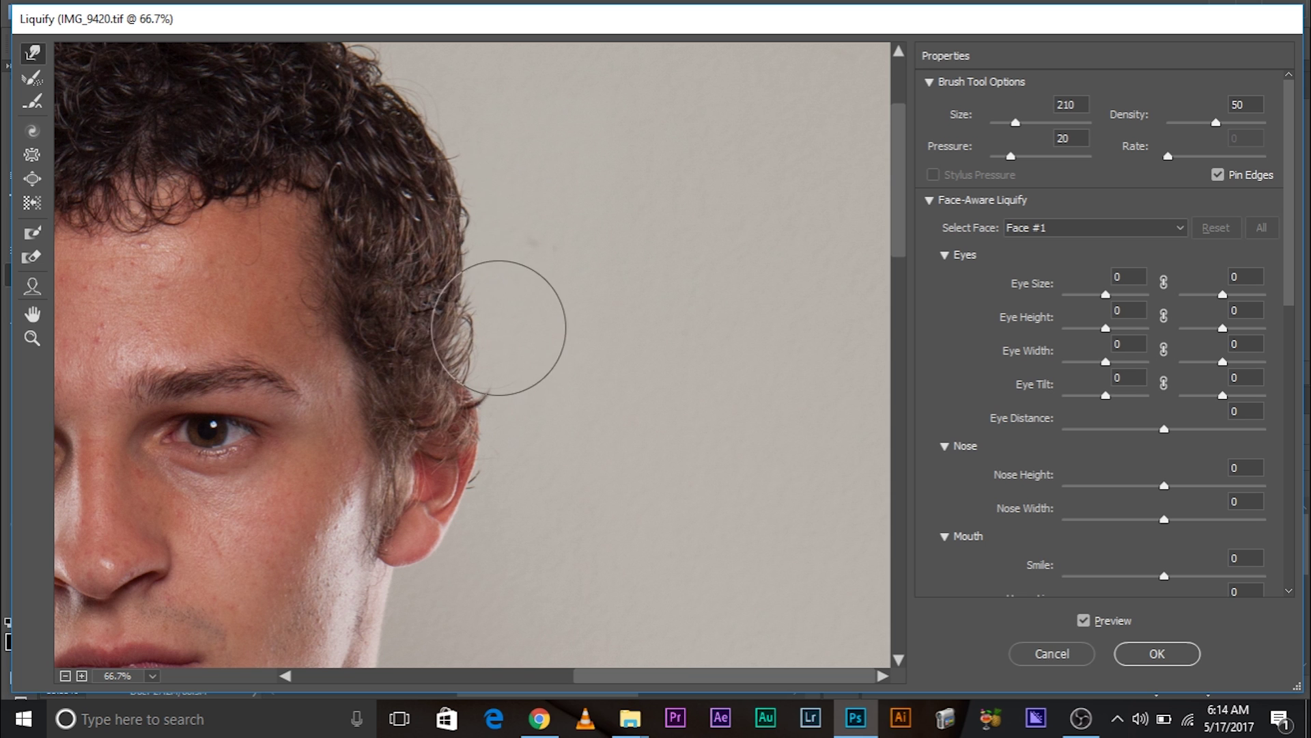
key("space")
left_click_drag(468, 247, 506, 320)
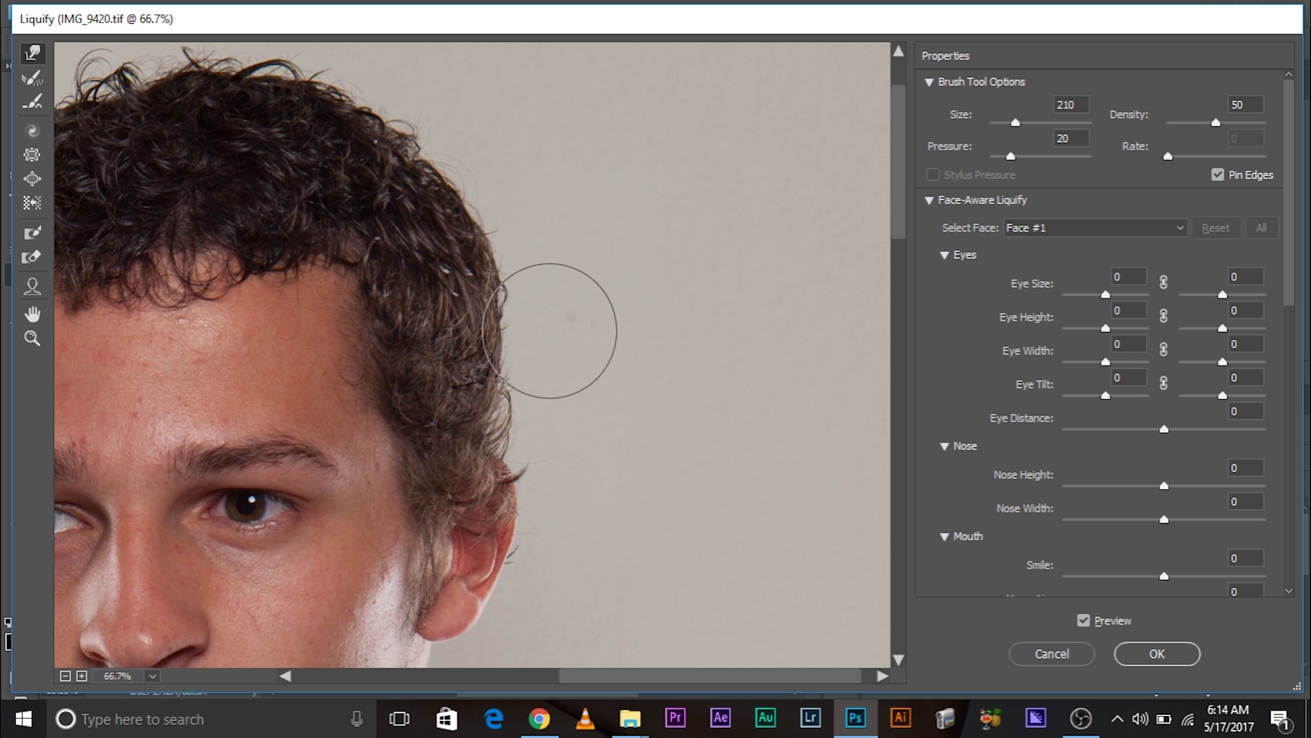
Step: Inspect the whole head outline and compare the warped hair on both sides with the original
key("space")
left_click_drag(399, 284, 588, 292)
left_click_drag(566, 411, 615, 375)
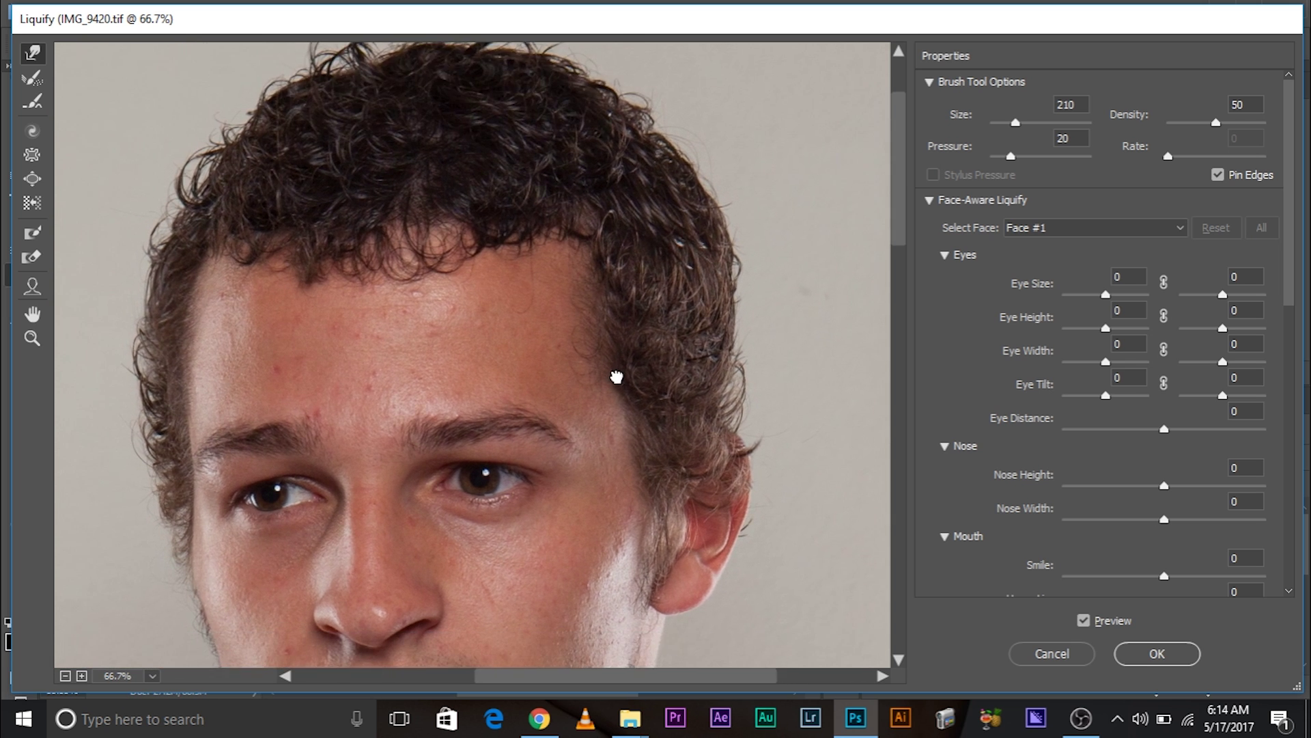
left_click_drag(614, 483, 647, 416)
scroll(668, 449, "down", 1)
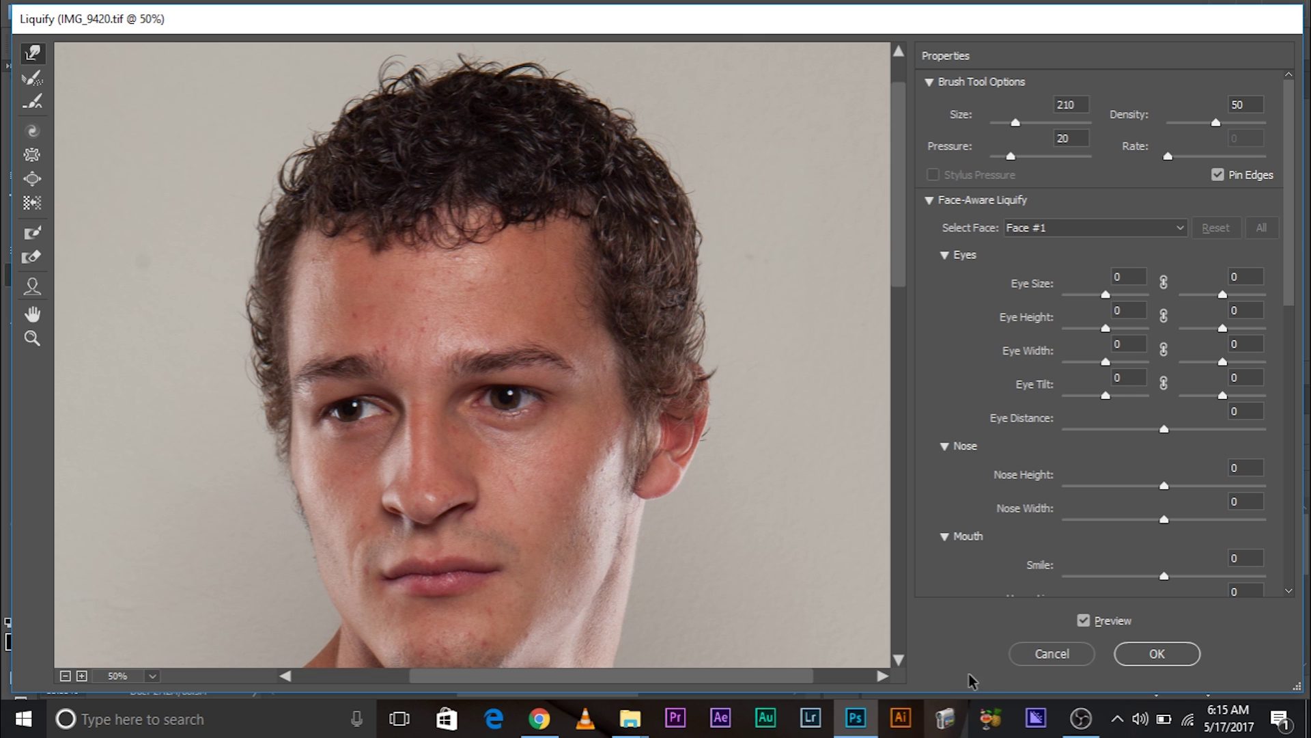
left_click(1084, 620)
left_click(1084, 621)
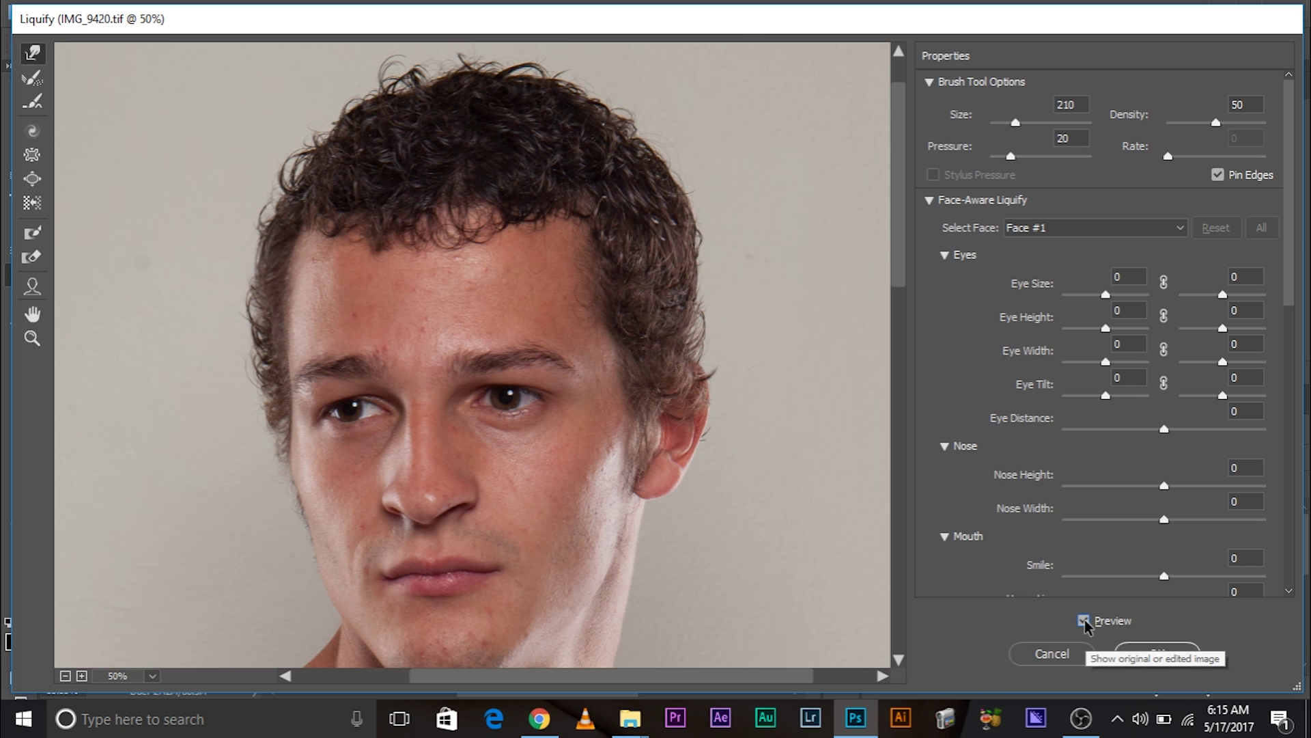
scroll(223, 457, "up", 3)
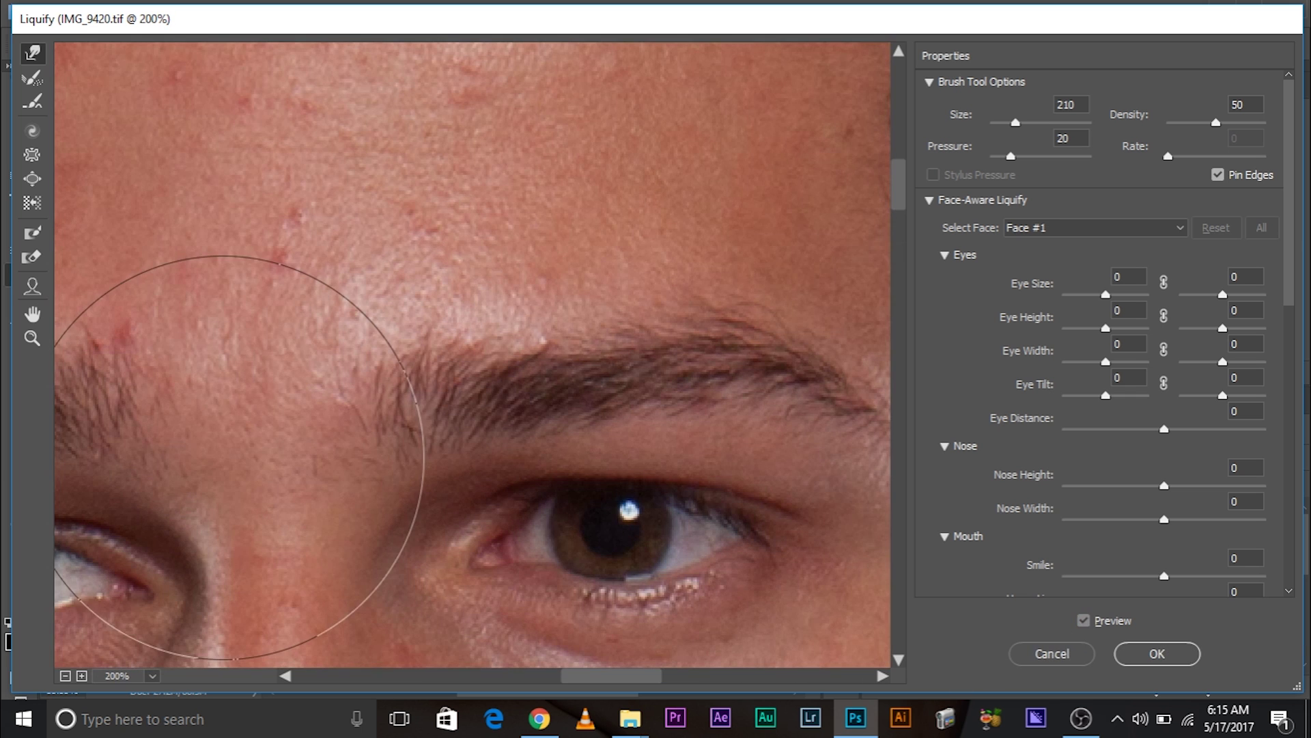
key("p")
key("p")
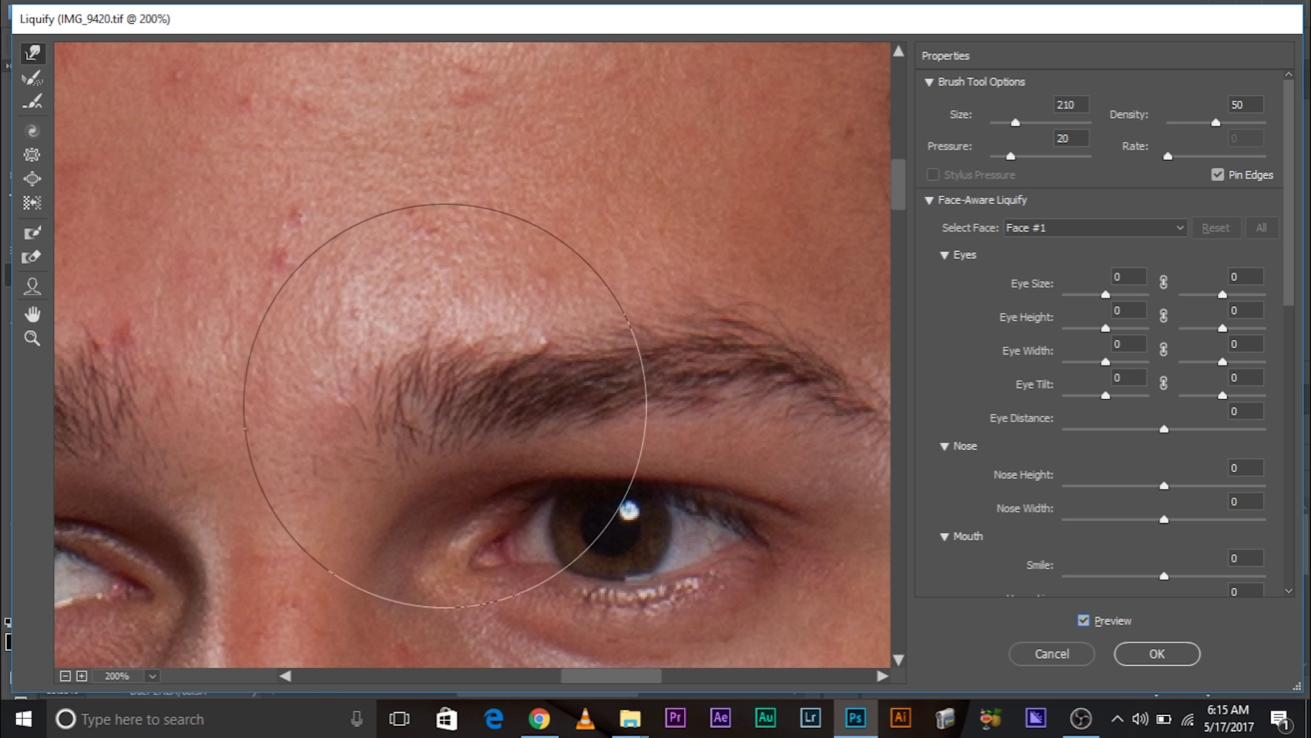
Step: Reduce the warp brush to 137 at the sideburn beside the eye and apply the Liquify filter to Layer 4
left_click_drag(612, 677, 526, 676)
scroll(437, 478, "down", 5)
left_click_drag(372, 313, 301, 313)
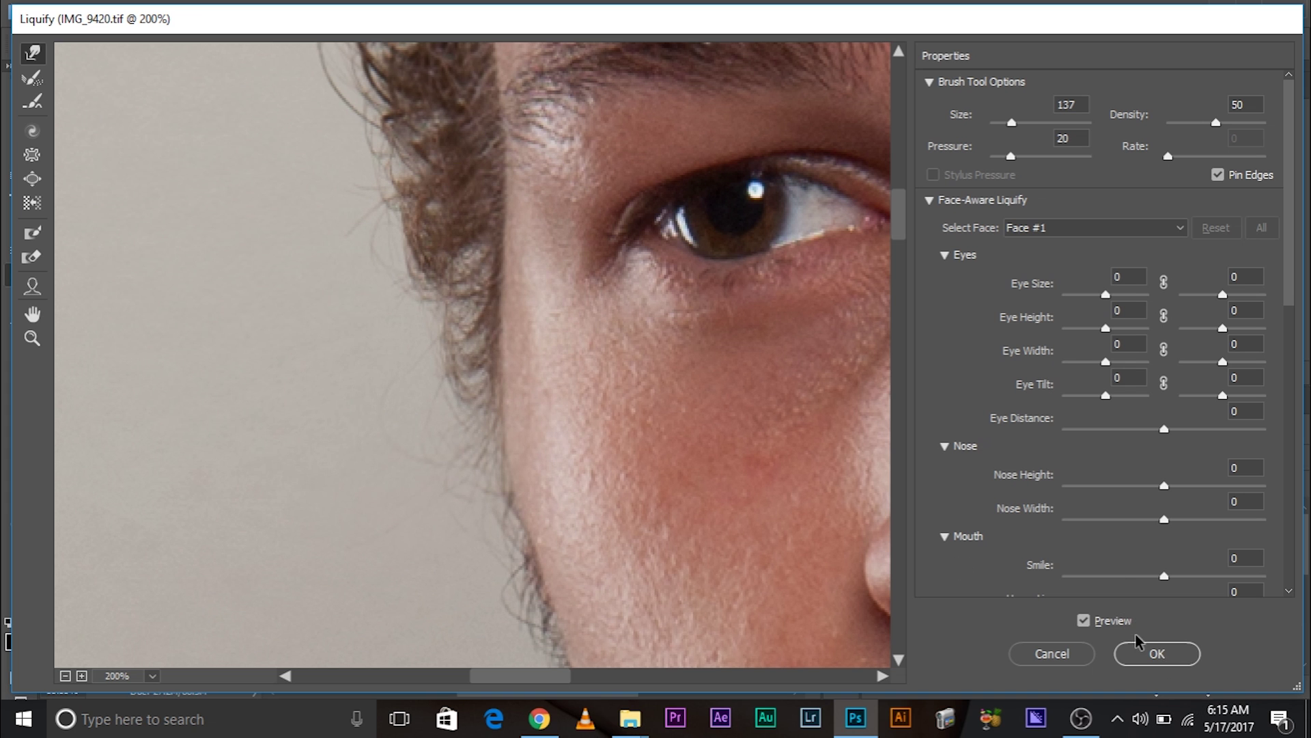
left_click(1157, 654)
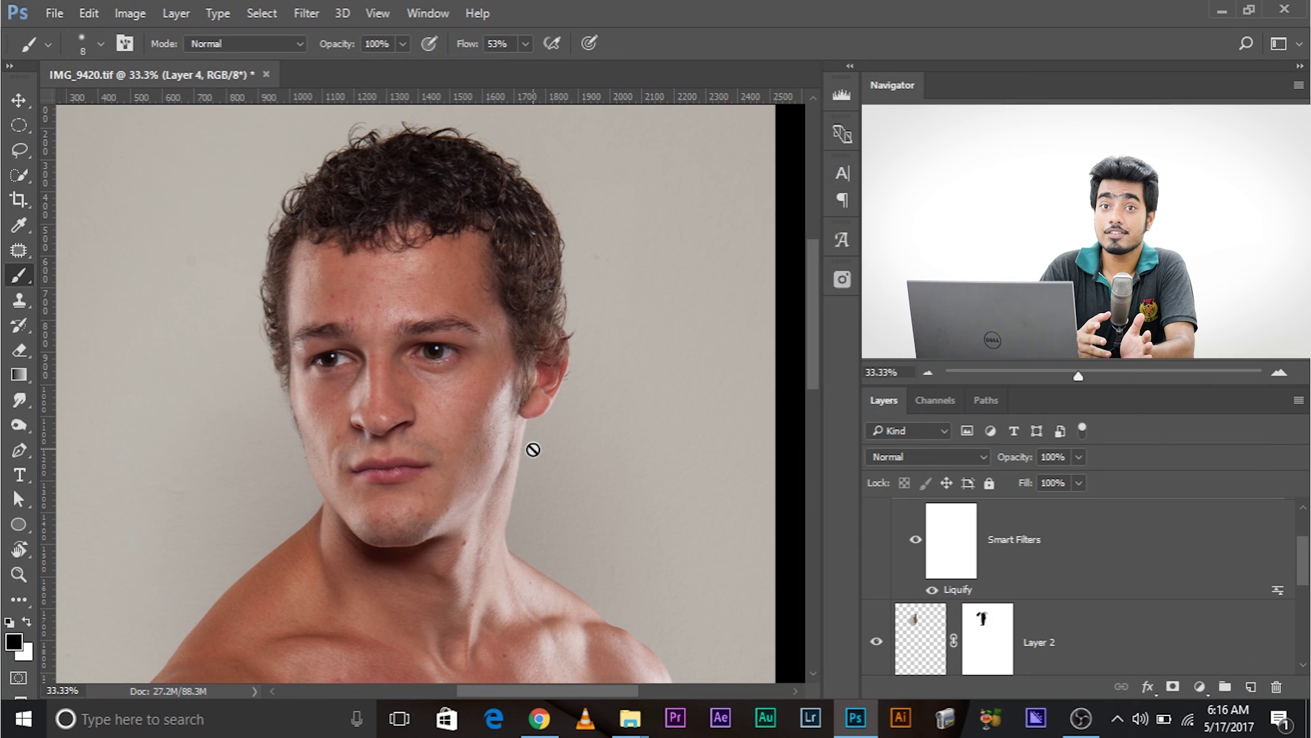
Step: Reopen Layer 4 in Liquify, enlarge the Reconstruct brush to 728 and leave the filter without applying it
scroll(1137, 618, "up", 2)
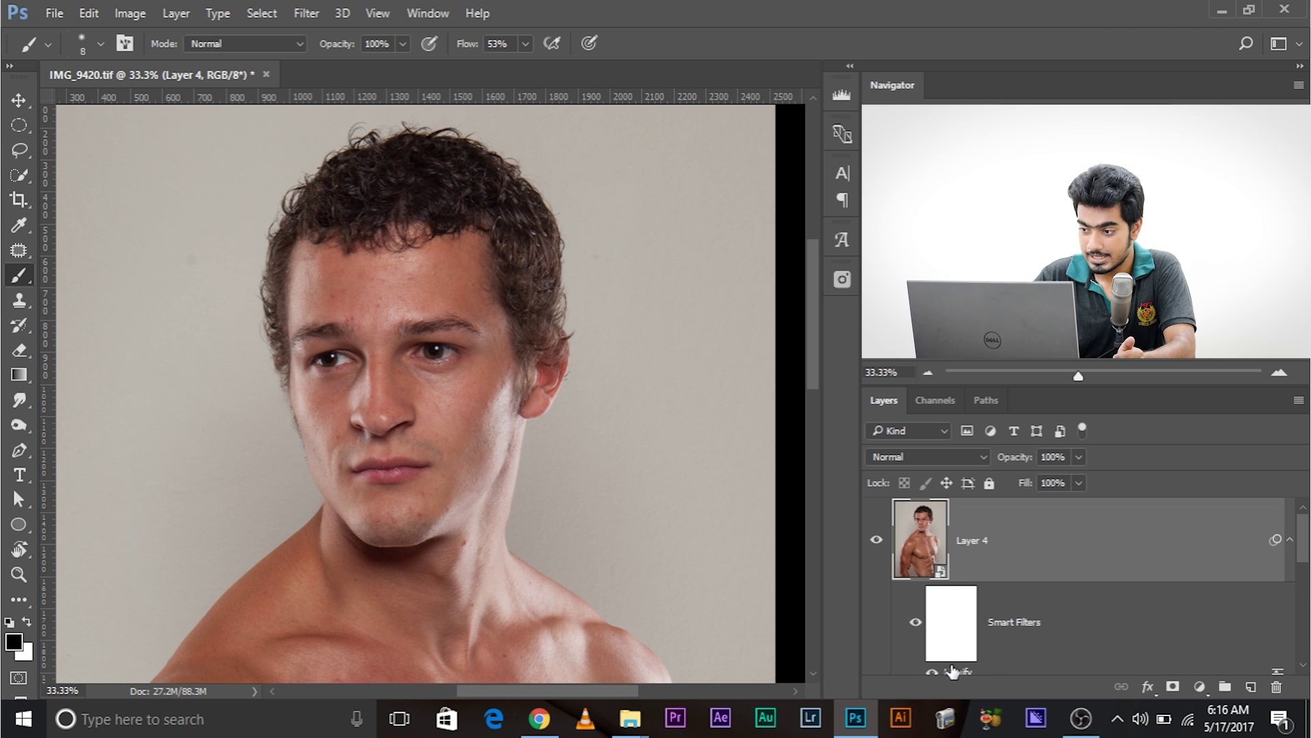
scroll(1304, 543, "down", 1)
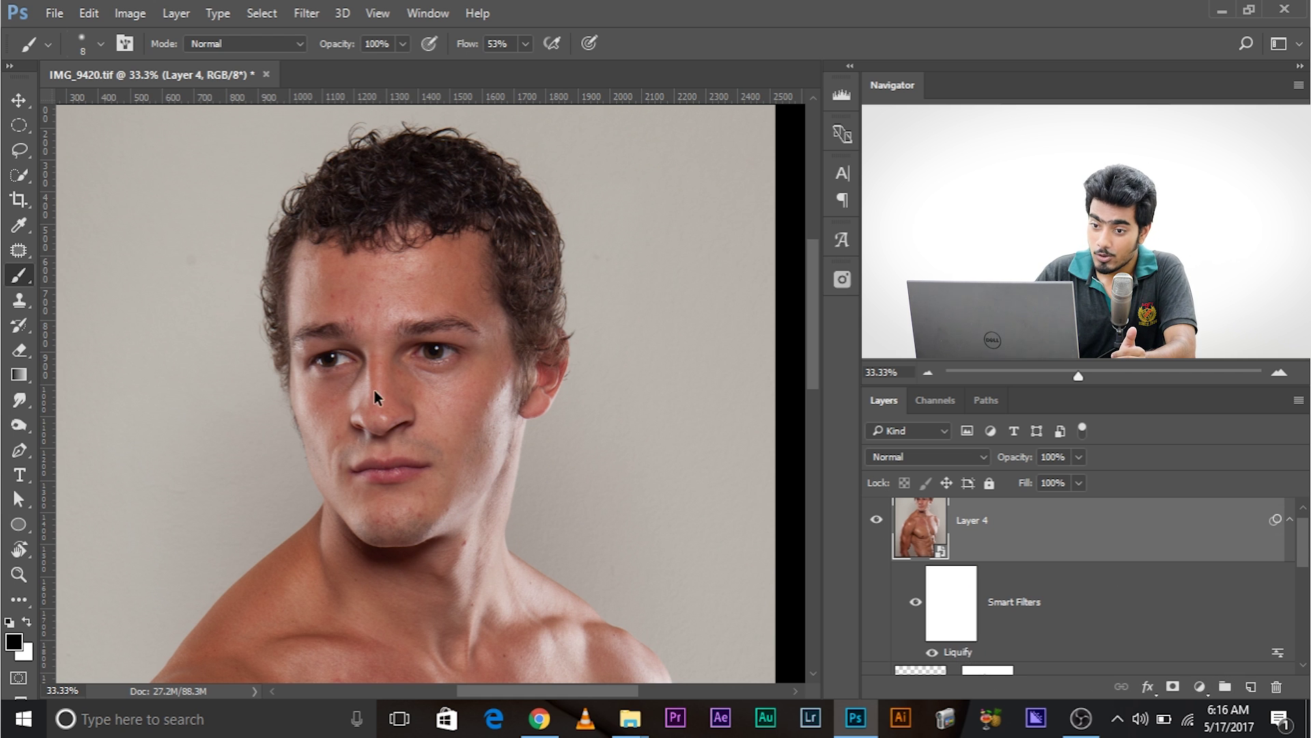
key("ctrl+shift+x")
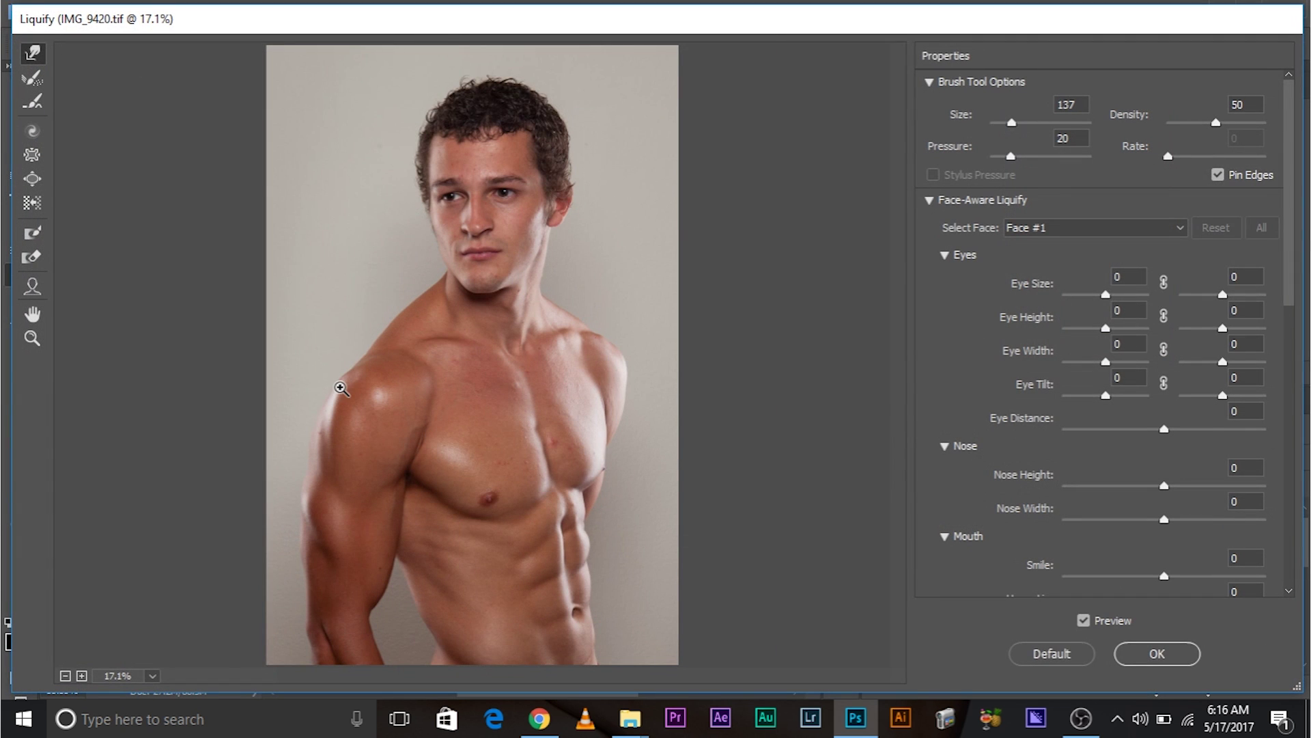
key("ctrl+plus")
key("ctrl+minus")
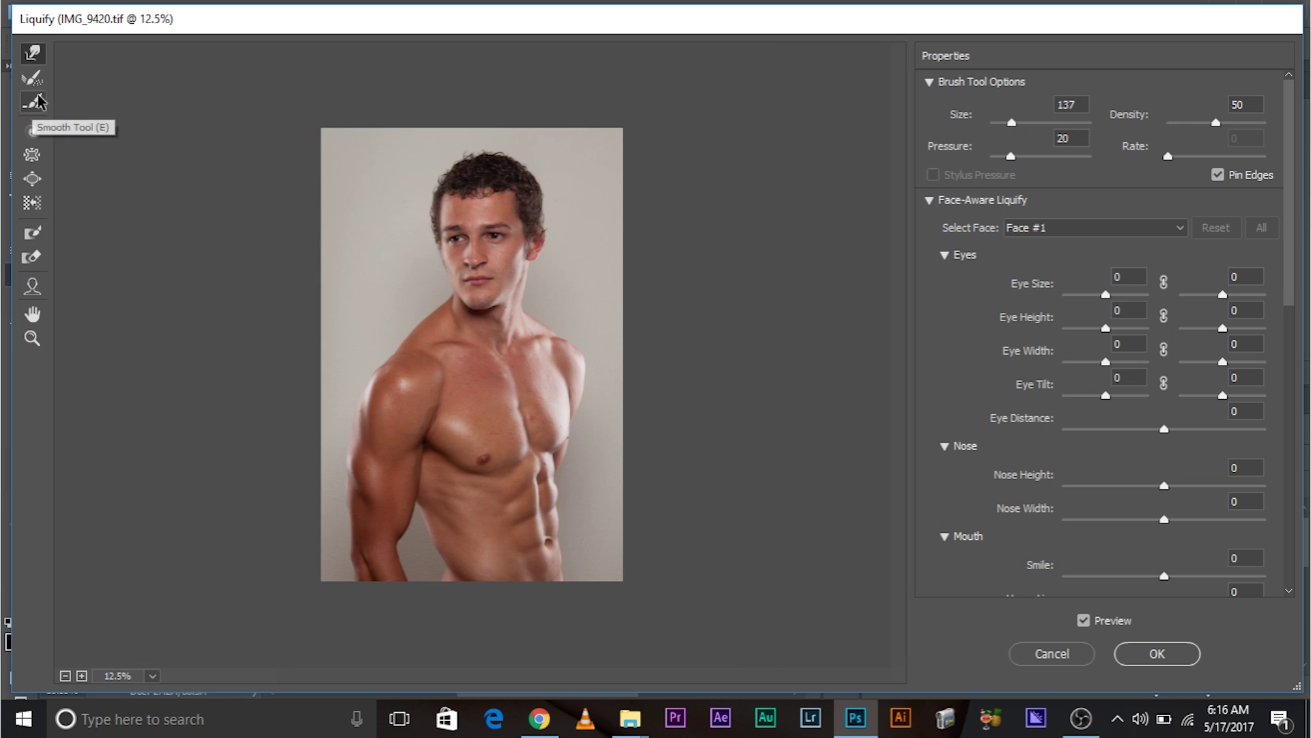
left_click(32, 77)
right_click(434, 232, "alt")
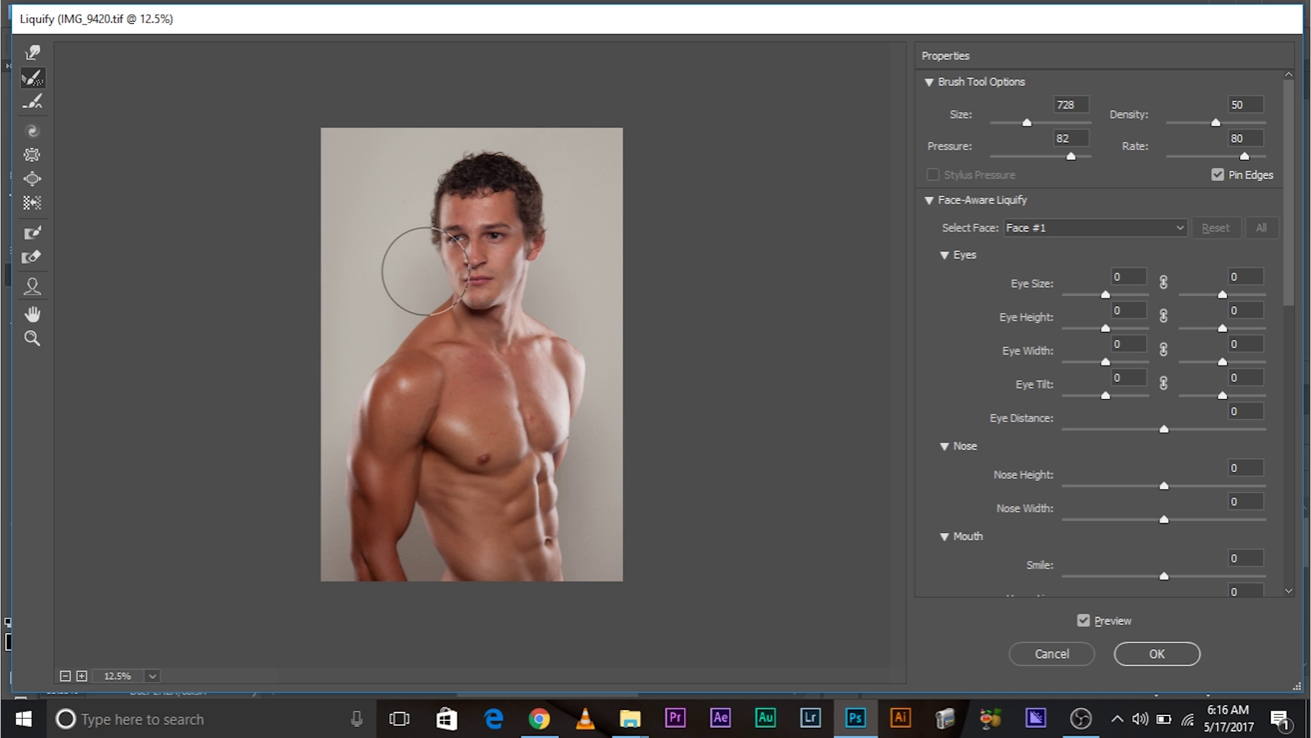
left_click(1067, 653)
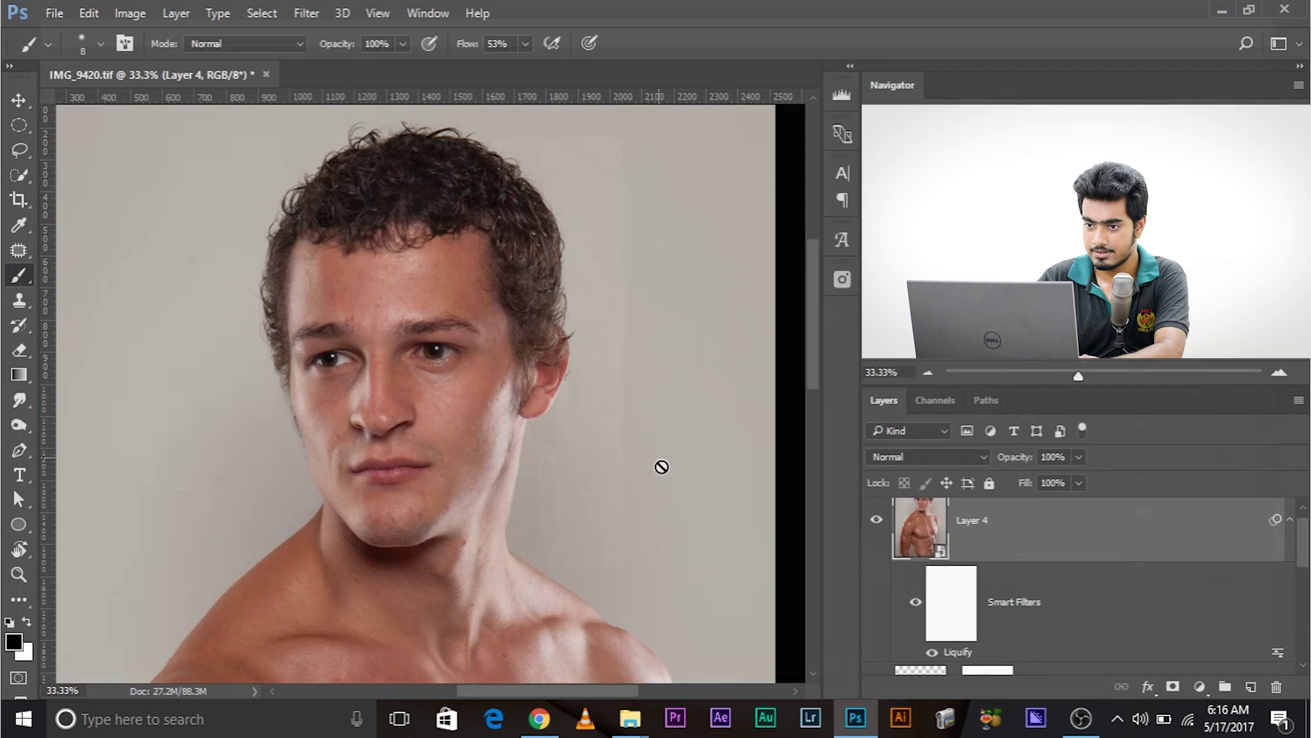
Step: Add a new empty layer above Layer 4 for work on the hair edge beside the eye
key("ctrl+plus")
key("ctrl+plus")
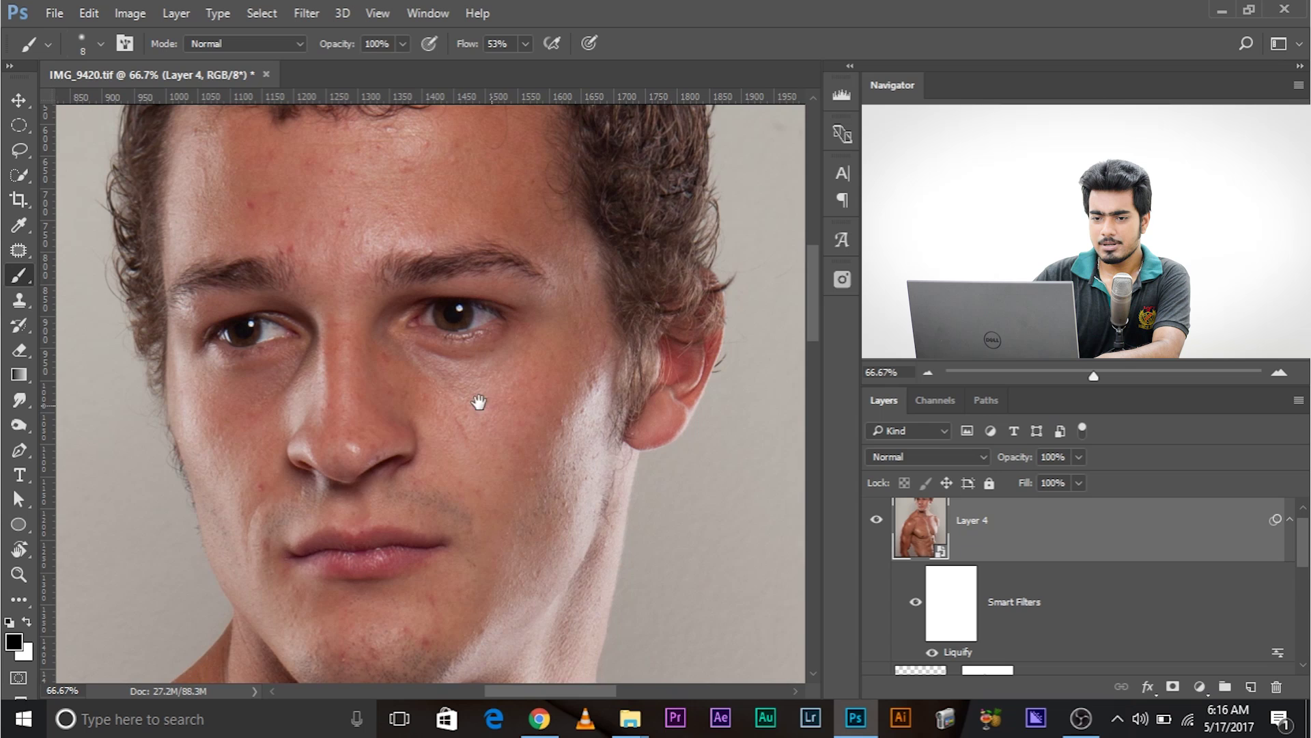
left_click_drag(415, 383, 579, 454)
key("ctrl+plus")
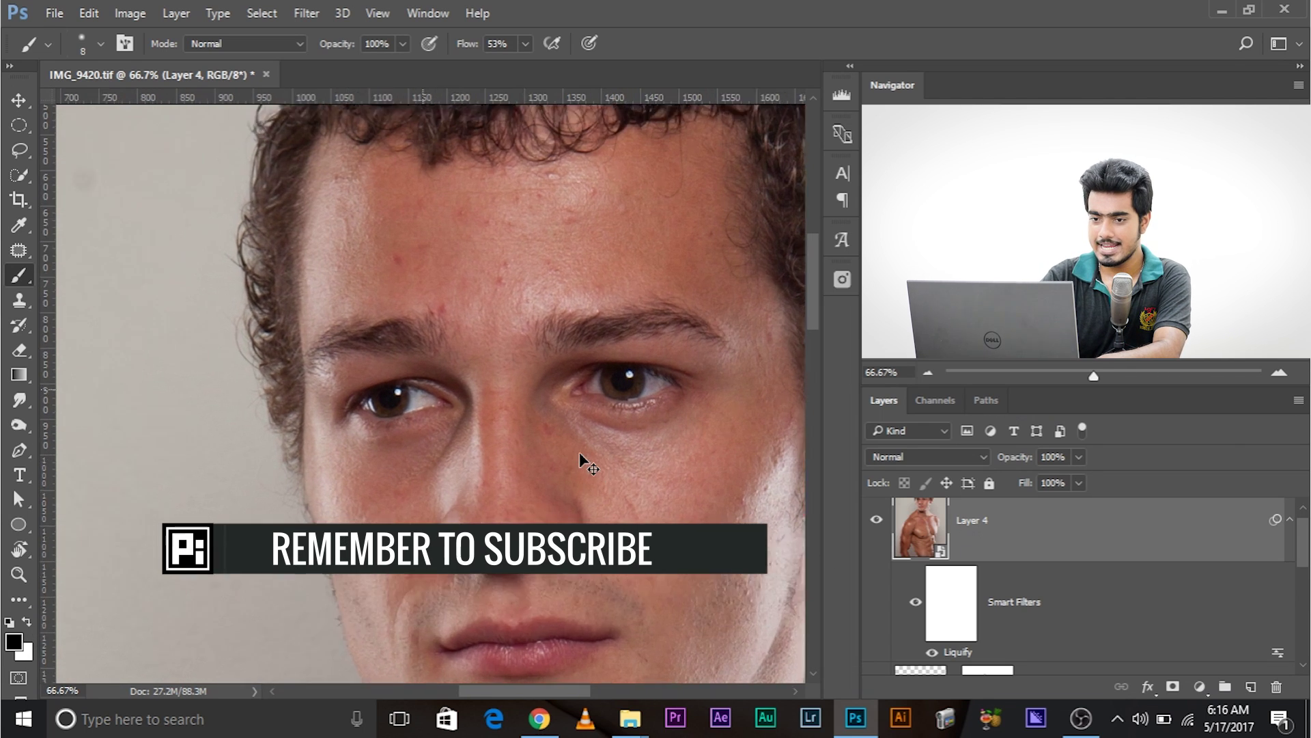
key("ctrl+plus")
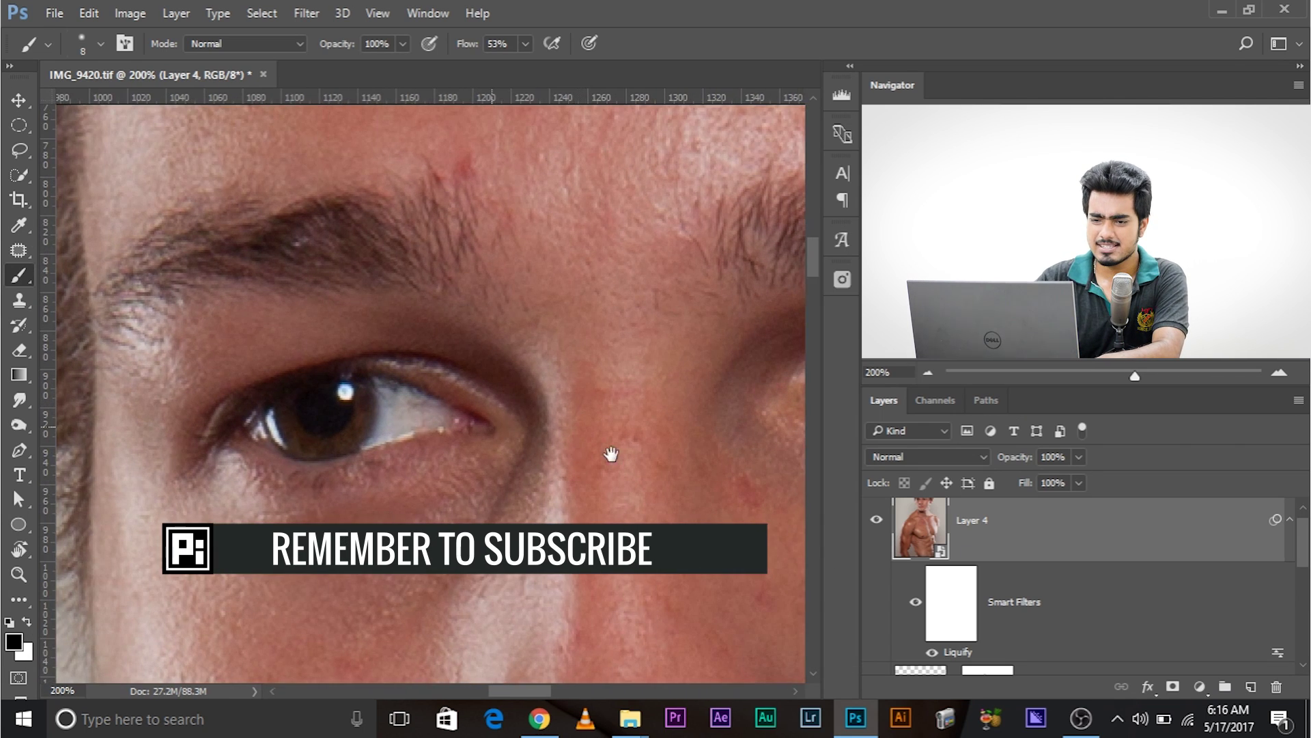
left_click_drag(471, 446, 927, 504)
left_click_drag(568, 575, 552, 465)
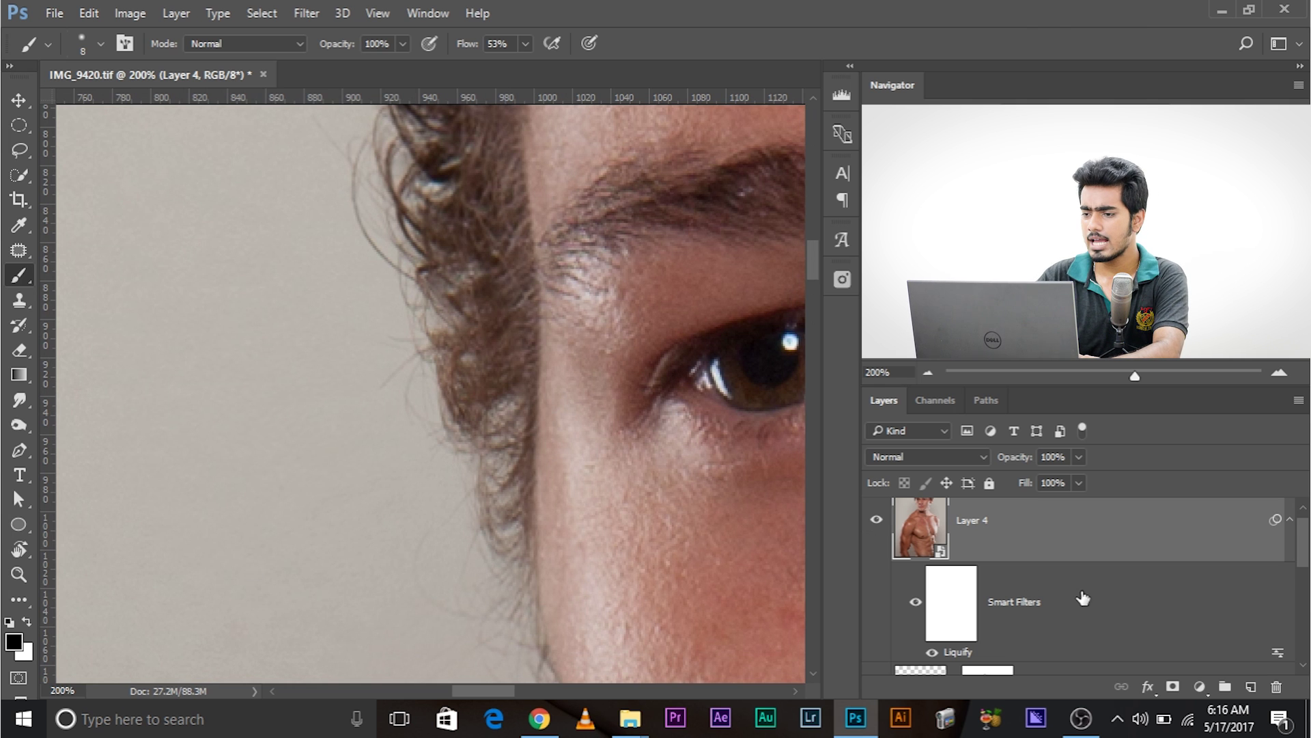
scroll(1086, 584, "up", 1)
left_click(1249, 684)
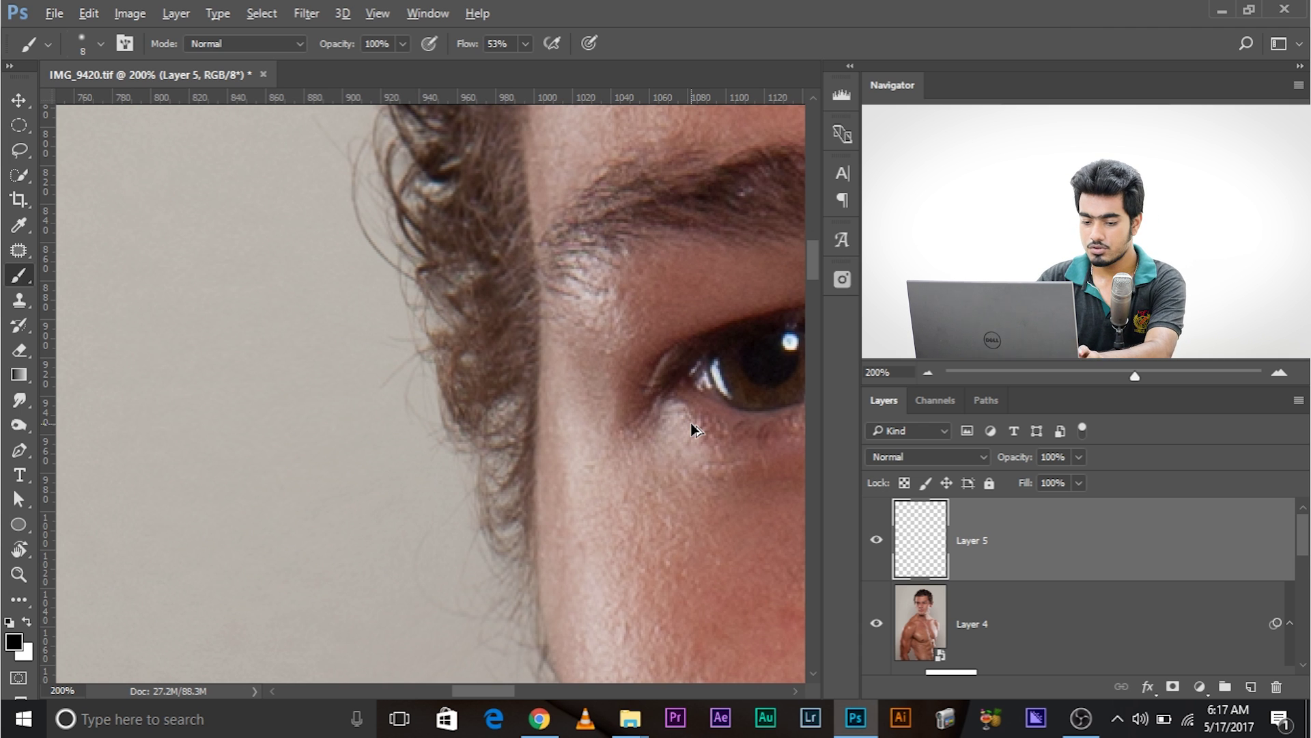
Step: Stamp all visible layers into Layer 5 and set the Clone Stamp's flow to 30%
key("ctrl+shift+alt+e")
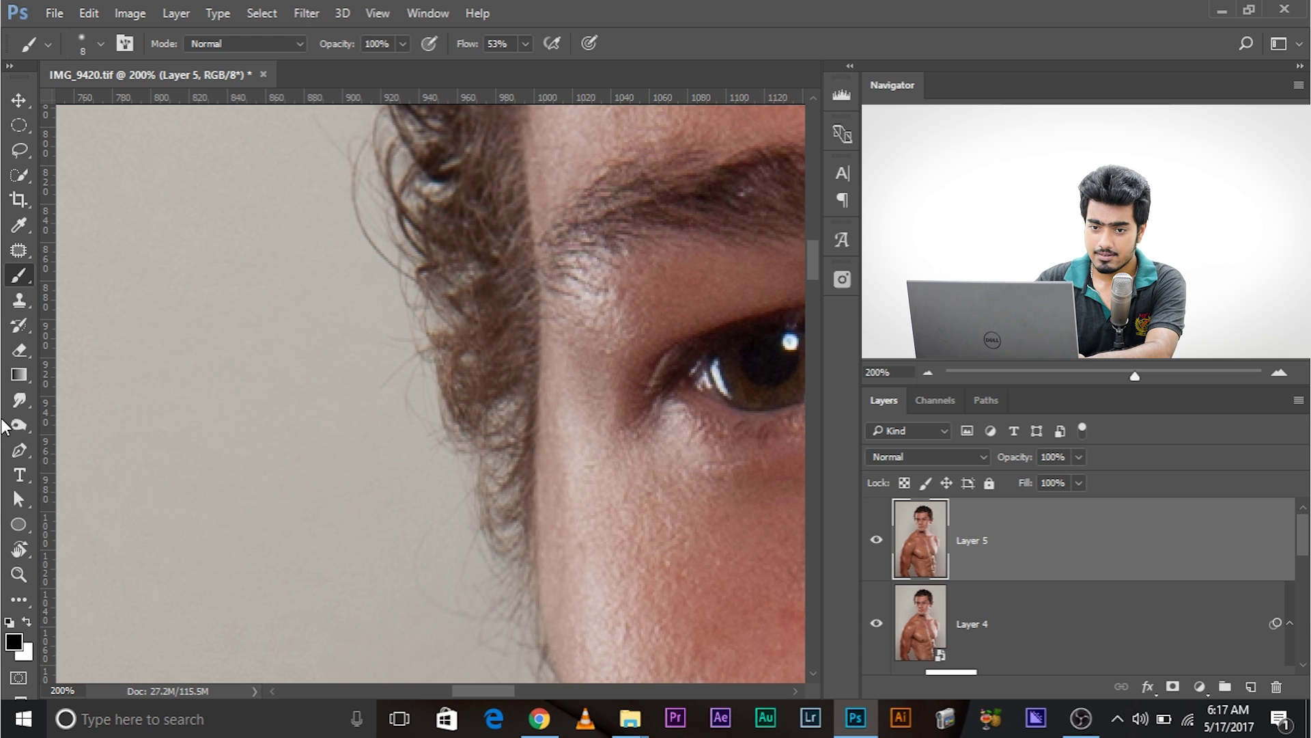
left_click(19, 300)
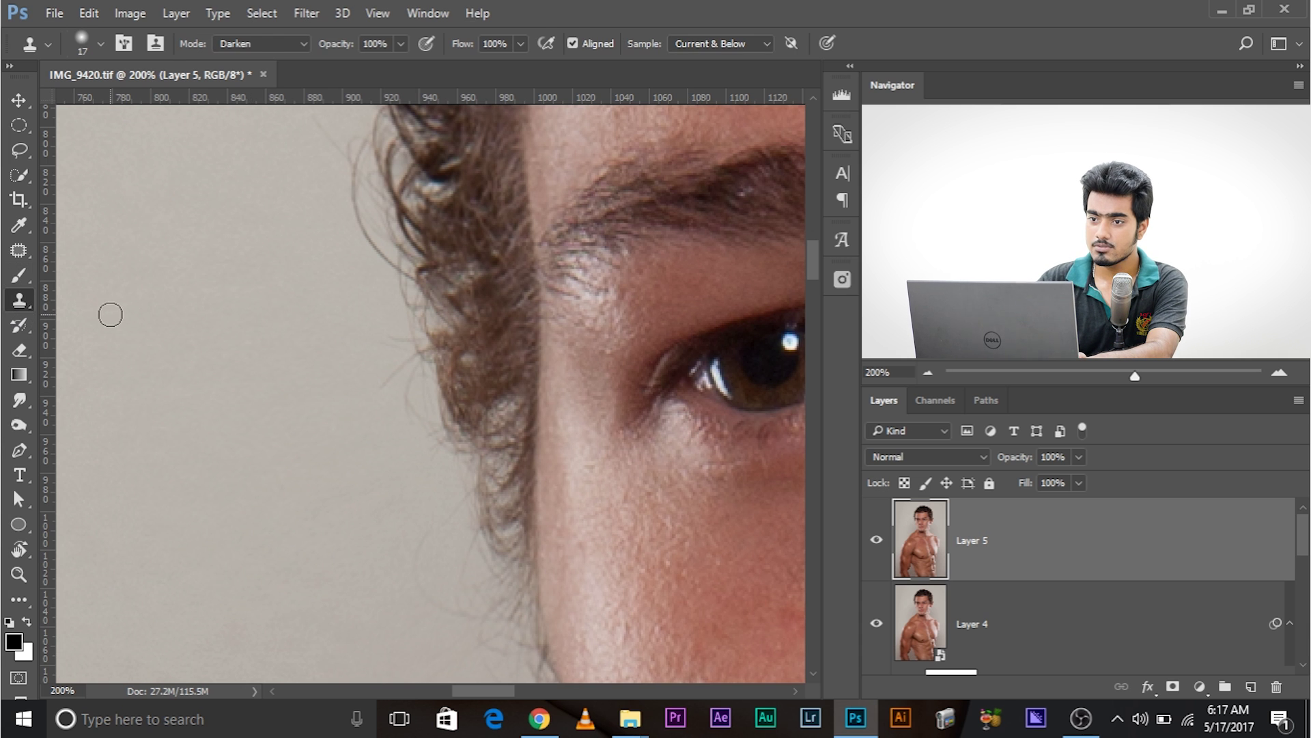
left_click(508, 43)
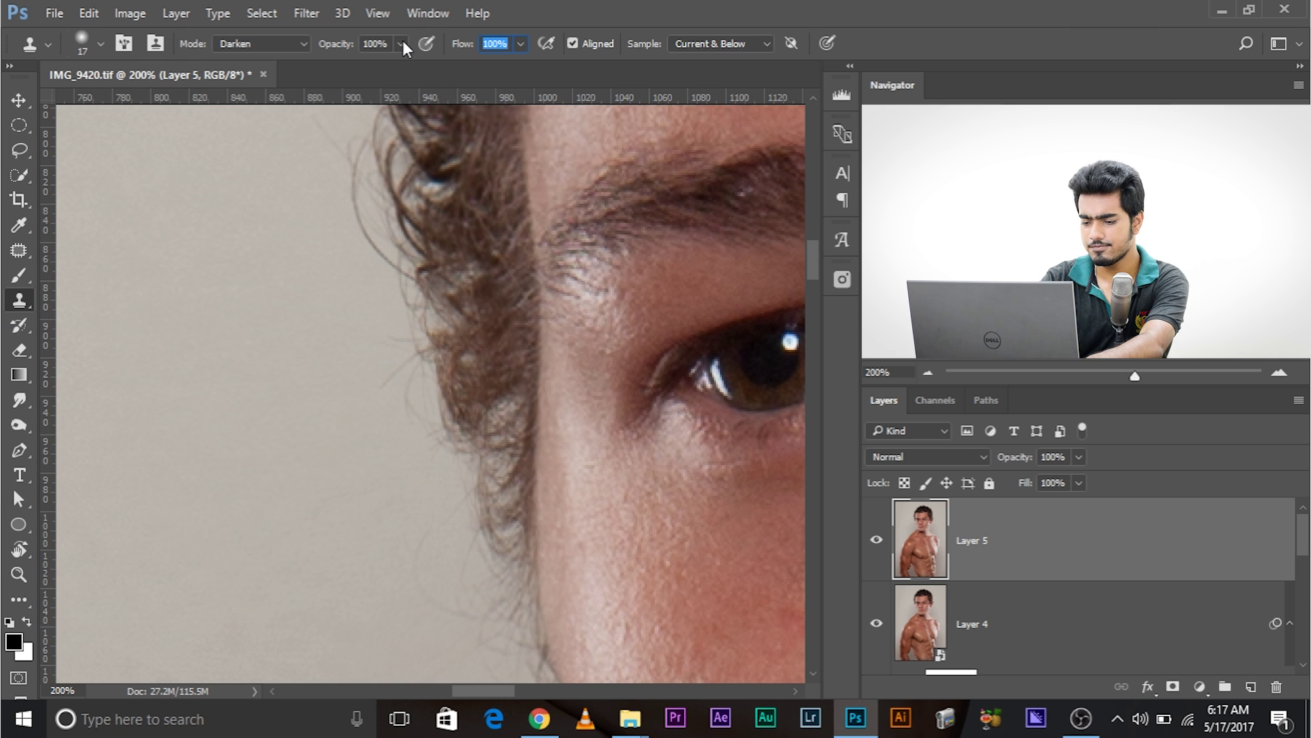
type("30")
key("Return")
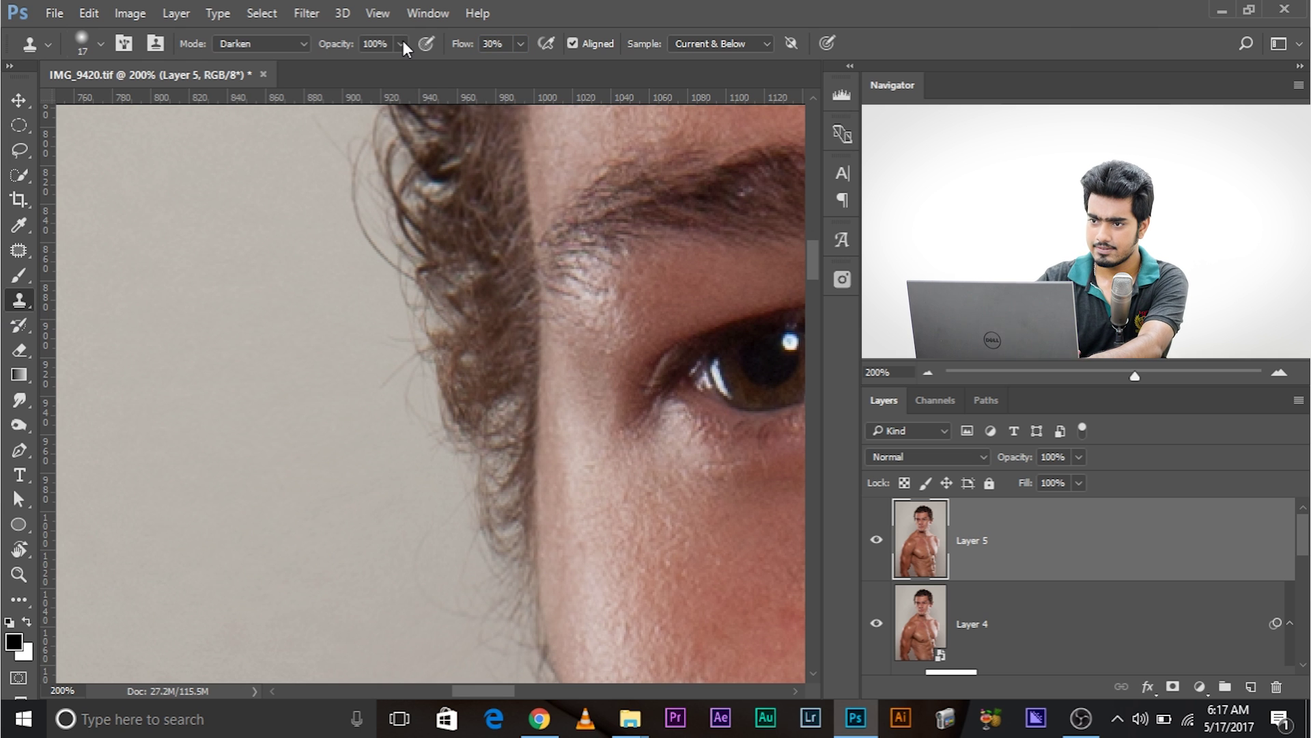
Step: Prepare the Clone Stamp for the sideburn with a size 32 brush and Darken mode
mouse_move(500, 295)
left_mouse_down()
mouse_move(383, 328)
mouse_move(403, 328)
mouse_move(377, 282)
mouse_move(385, 242)
left_mouse_up()
key("ctrl+plus")
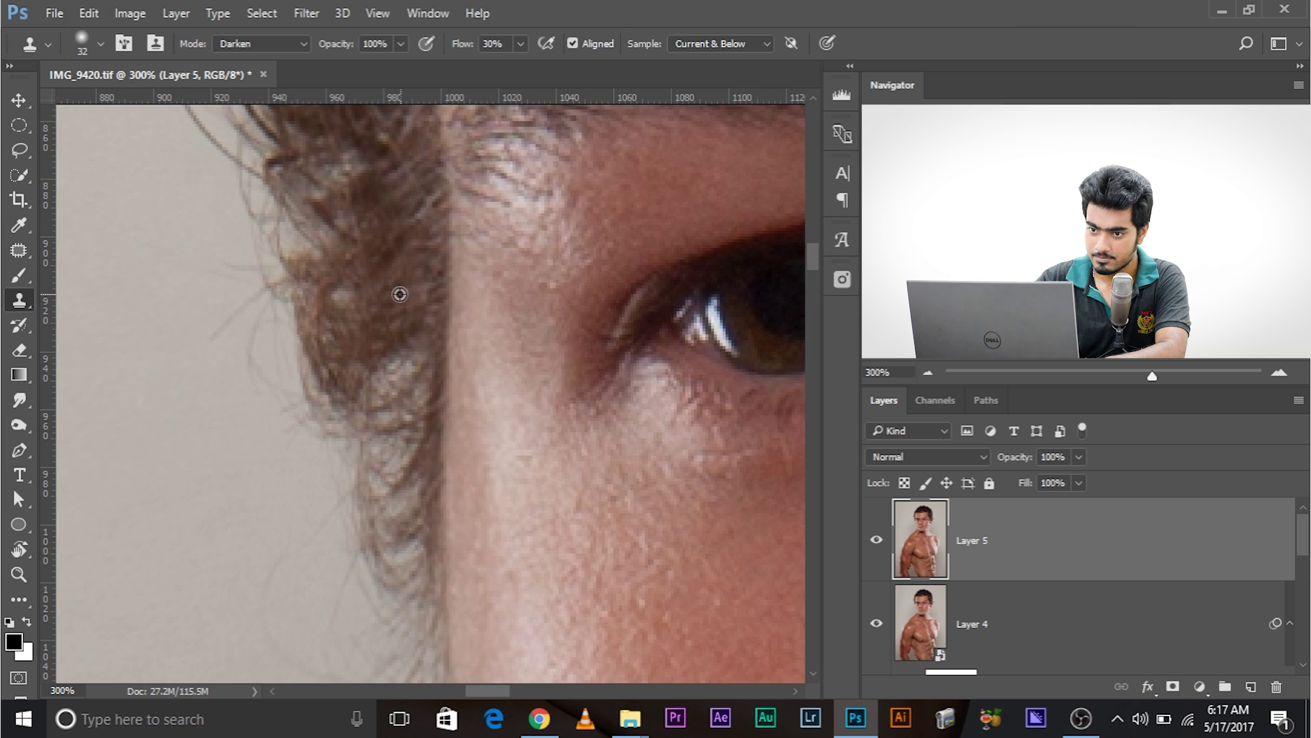
left_click(251, 43)
left_click(254, 107)
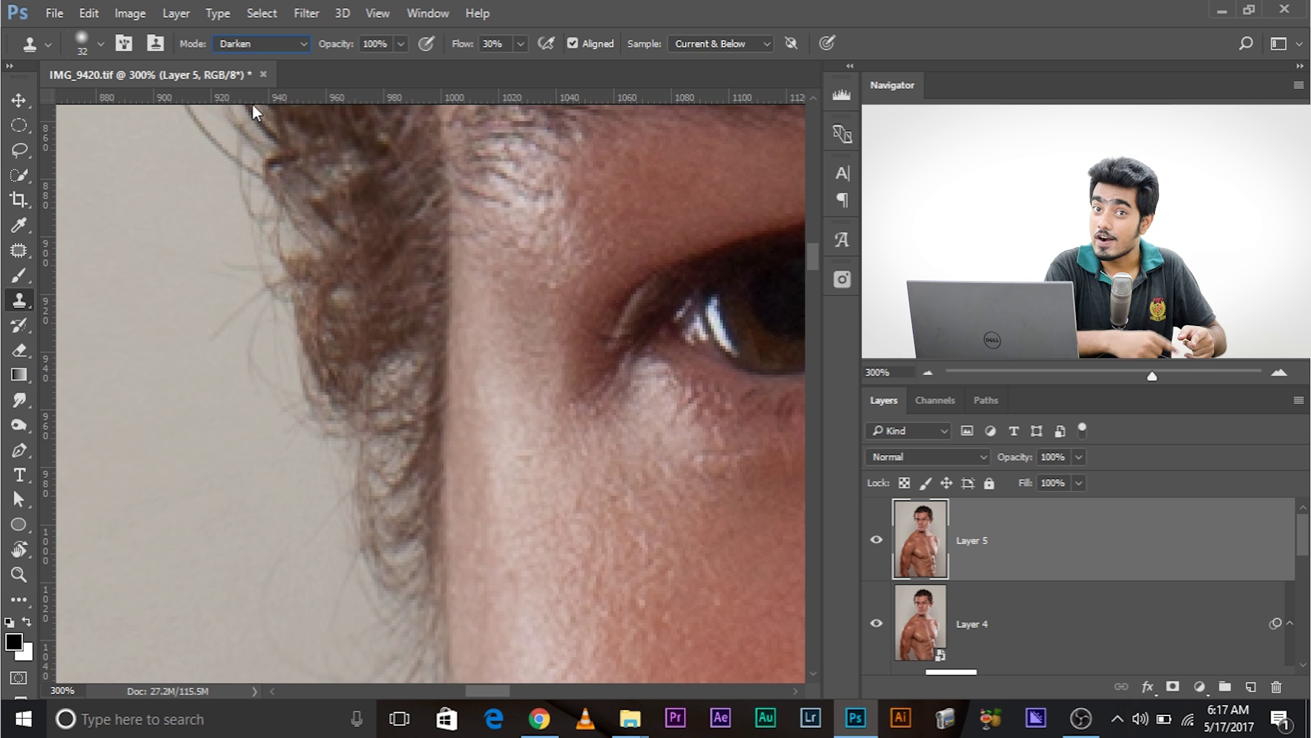
Step: Sample nearby sideburn hair and clone it over the pale patch in the middle of the sideburn beside the eye
key("ctrl+plus")
key("ctrl+minus")
mouse_move(366, 340)
left_mouse_down()
mouse_move(398, 403)
mouse_move(406, 505)
mouse_move(366, 283)
mouse_move(388, 328)
mouse_move(401, 447)
mouse_move(393, 430)
mouse_move(418, 442)
left_mouse_up()
left_click(411, 432, "alt")
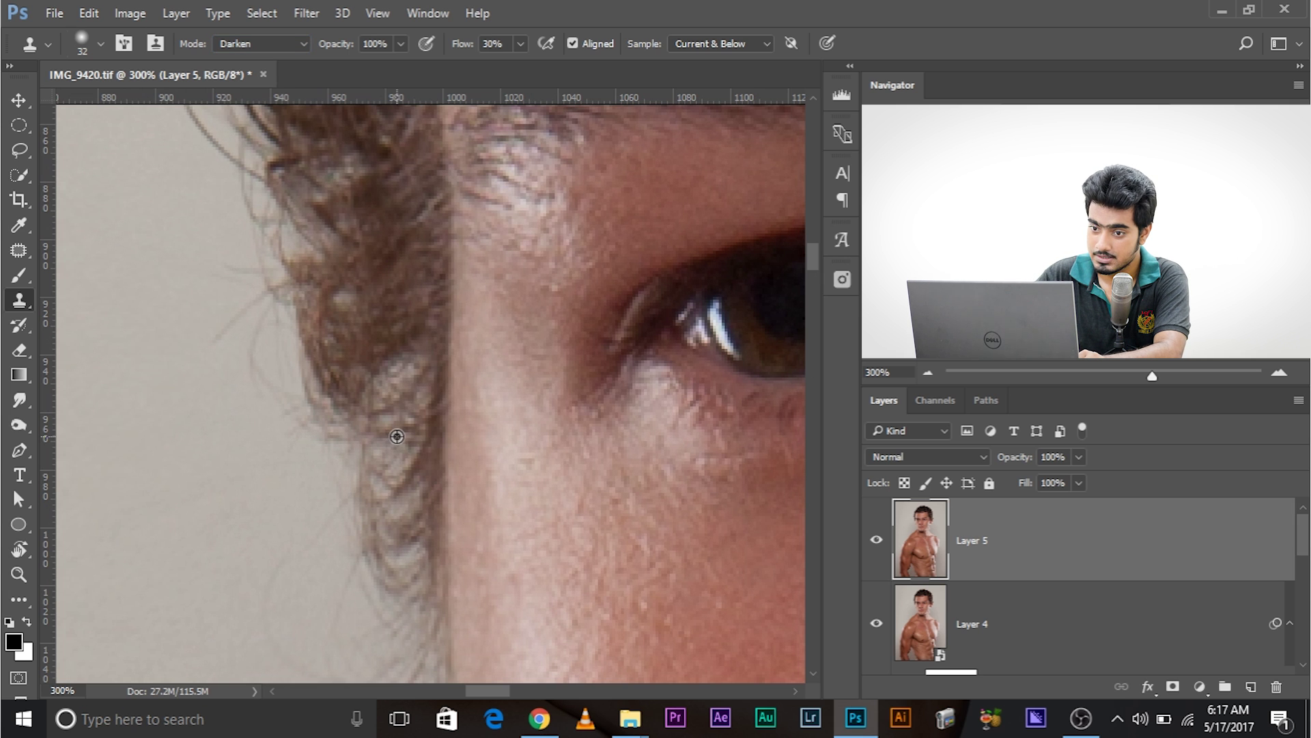
left_click(397, 435, "alt")
left_click(393, 383)
left_click(393, 384)
left_click(391, 386)
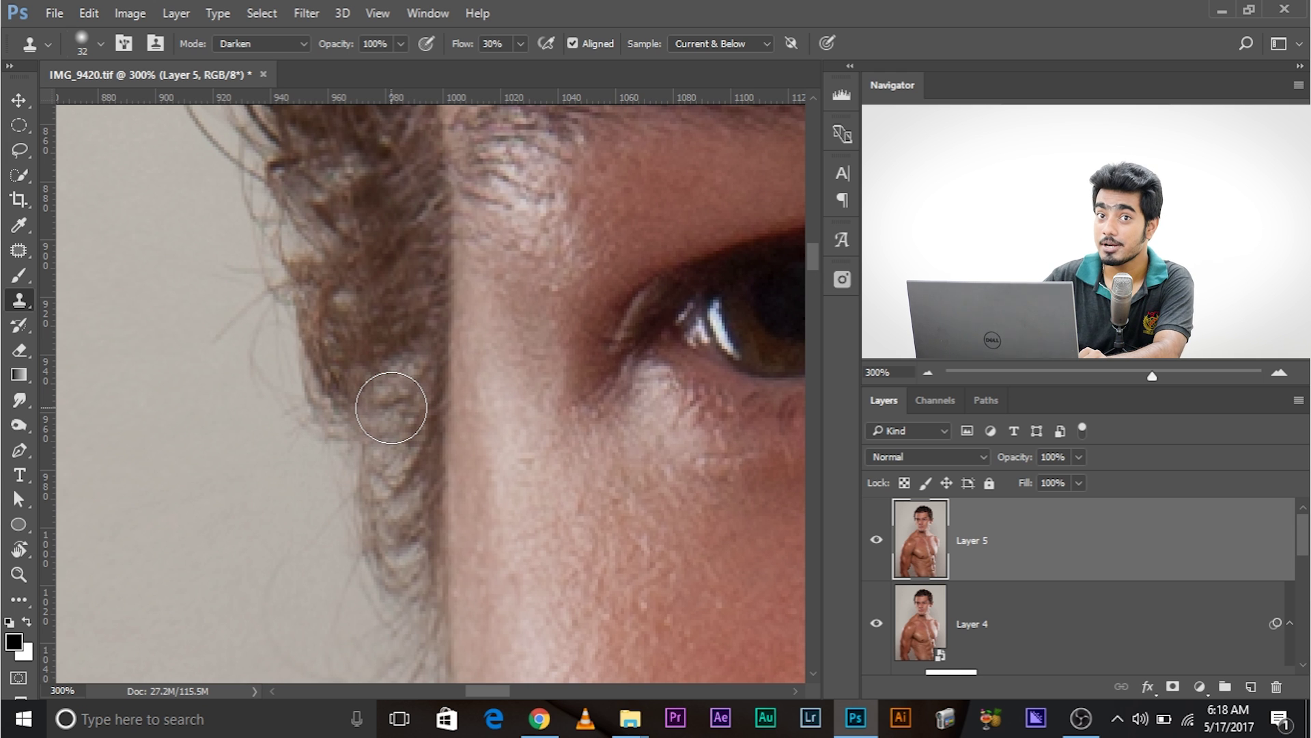
Step: Clone darker hair from fresh sample points over the remaining light gaps, working down to the sideburn's lower tip
left_click(404, 444, "alt")
mouse_move(400, 441)
left_mouse_down()
mouse_move(390, 395)
mouse_move(401, 392)
mouse_move(387, 399)
mouse_move(404, 410)
mouse_move(401, 479)
mouse_move(402, 399)
mouse_move(368, 410)
left_mouse_up()
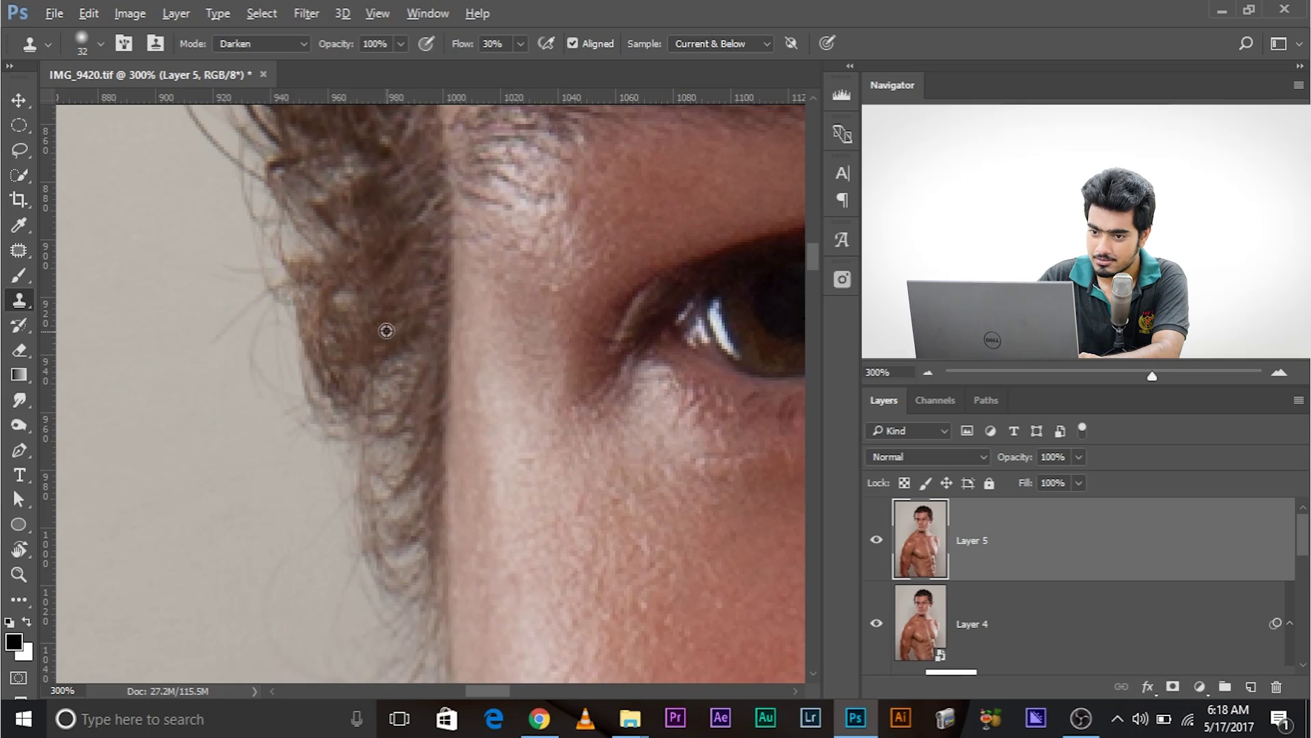
left_click_drag(401, 345, 407, 401)
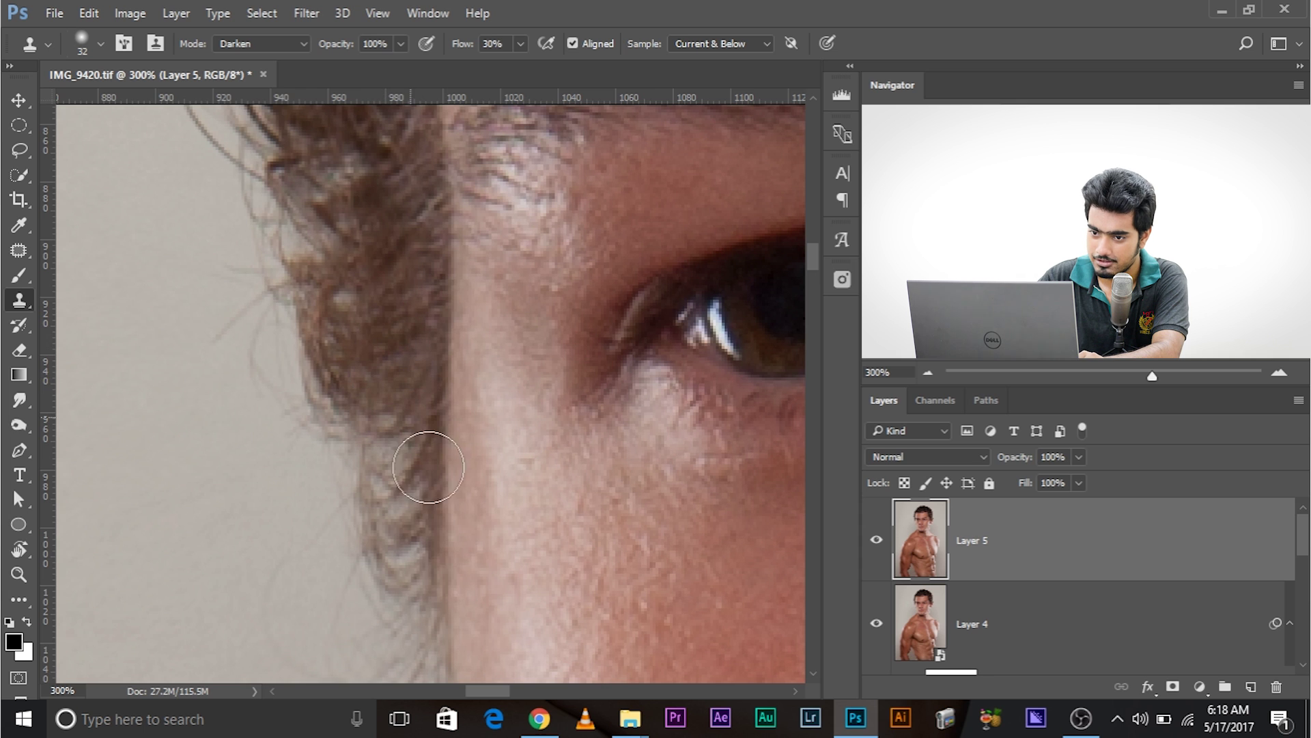
mouse_move(410, 479)
left_mouse_down()
mouse_move(427, 466)
mouse_move(399, 453)
mouse_move(399, 438)
left_mouse_up()
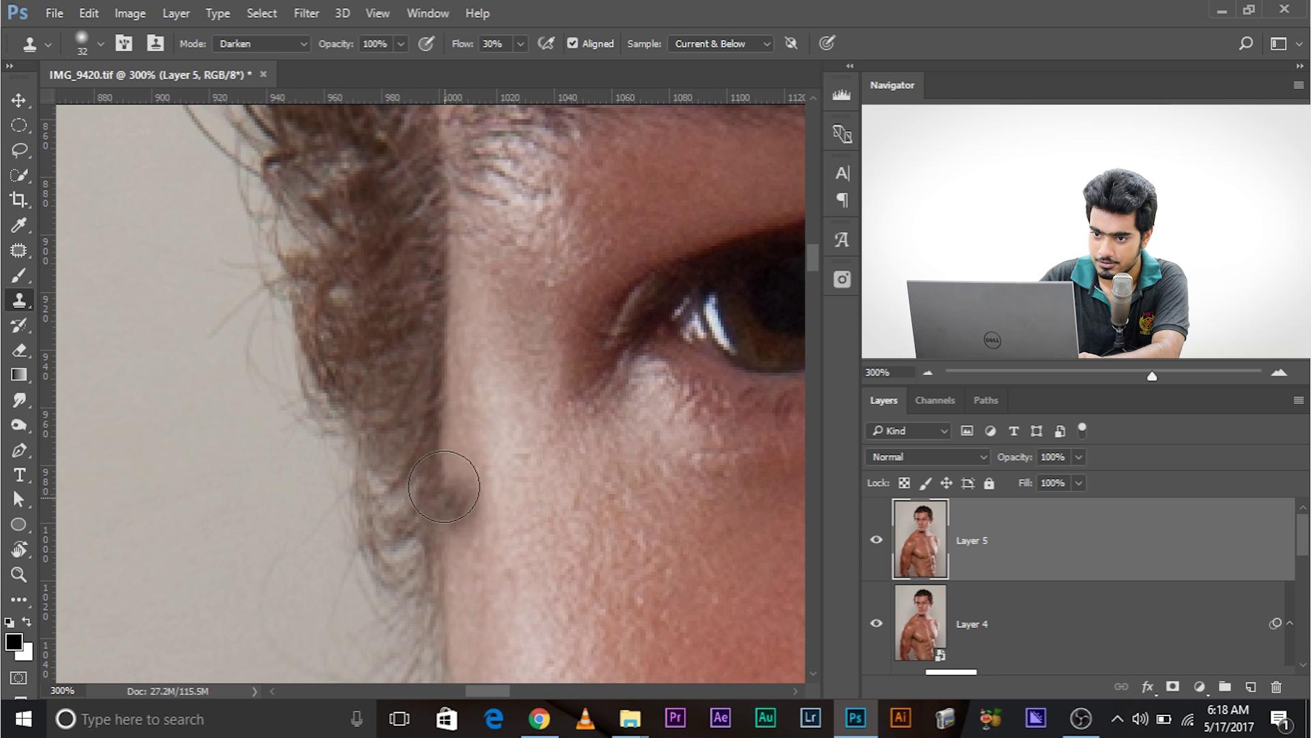
left_click(339, 140, "alt")
mouse_move(409, 498)
left_mouse_down()
mouse_move(400, 519)
mouse_move(422, 583)
left_mouse_up()
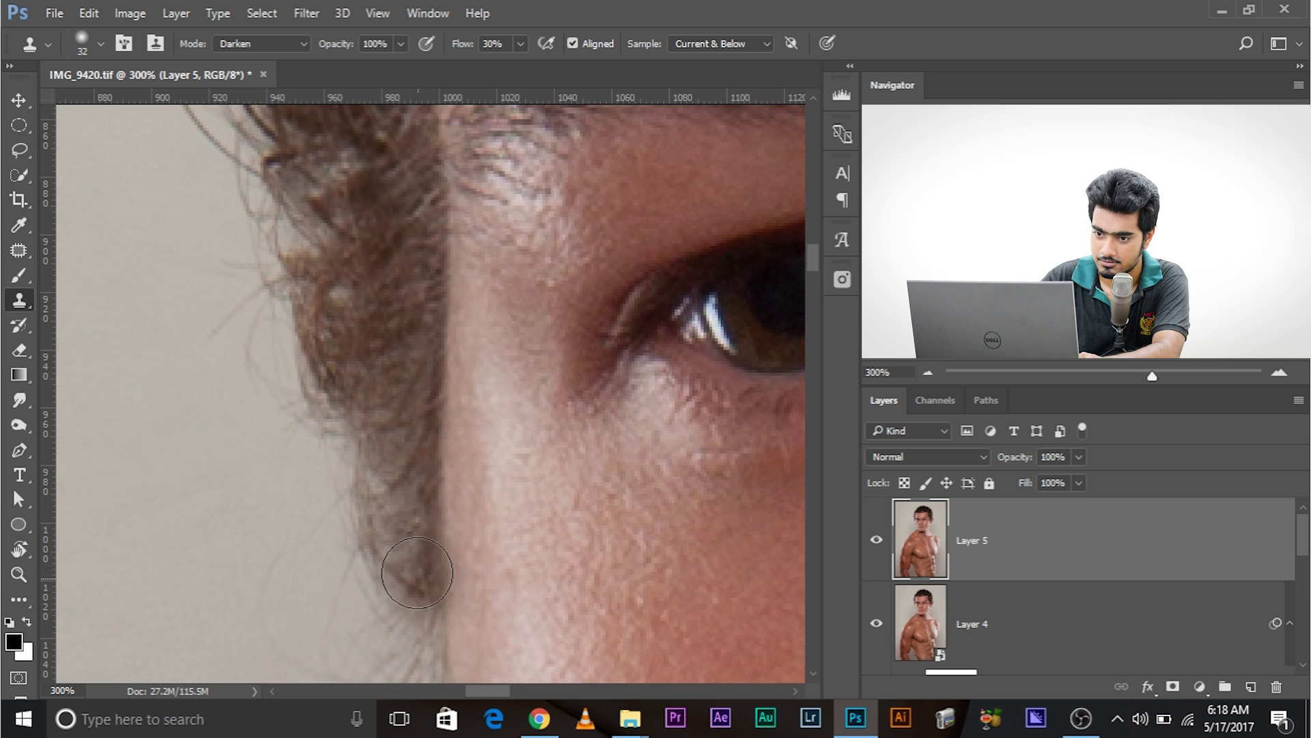
Step: Review the filled sideburn in relation to the face, the whole hair outline and the full figure
scroll(474, 621, "down", 5)
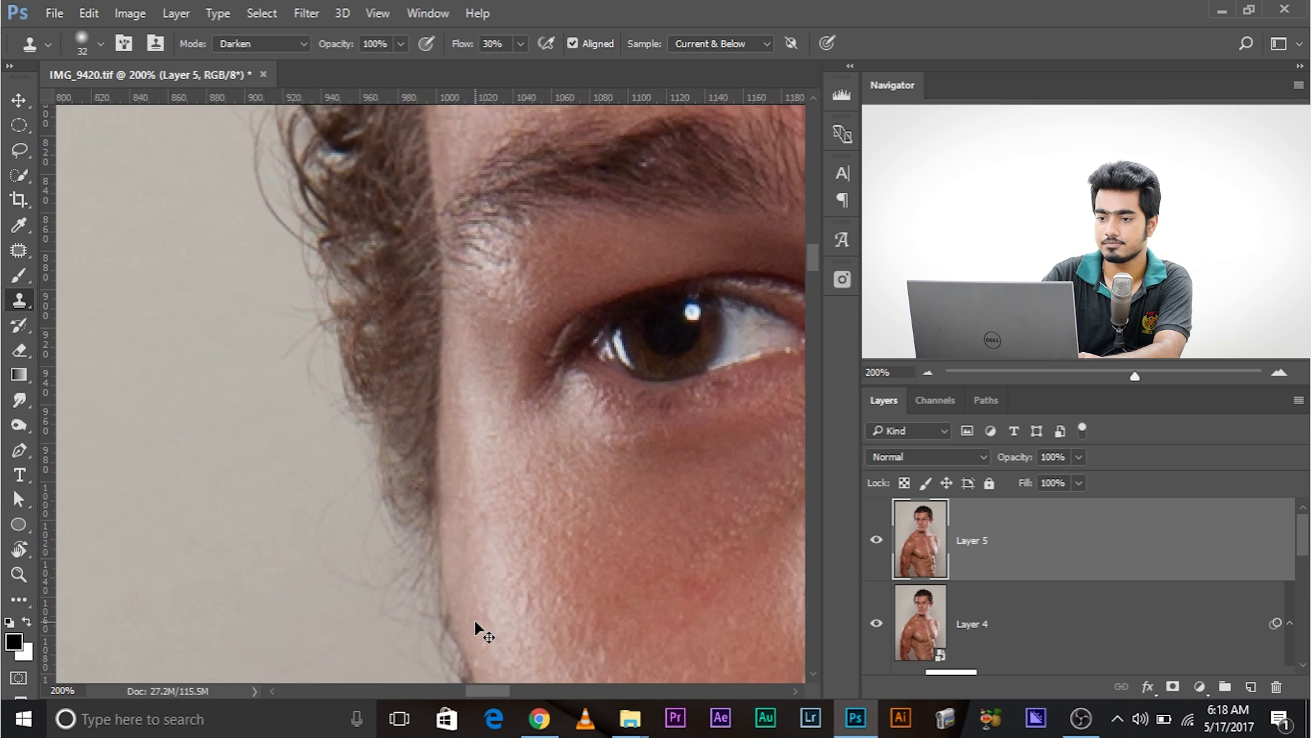
left_click_drag(632, 466, 534, 473)
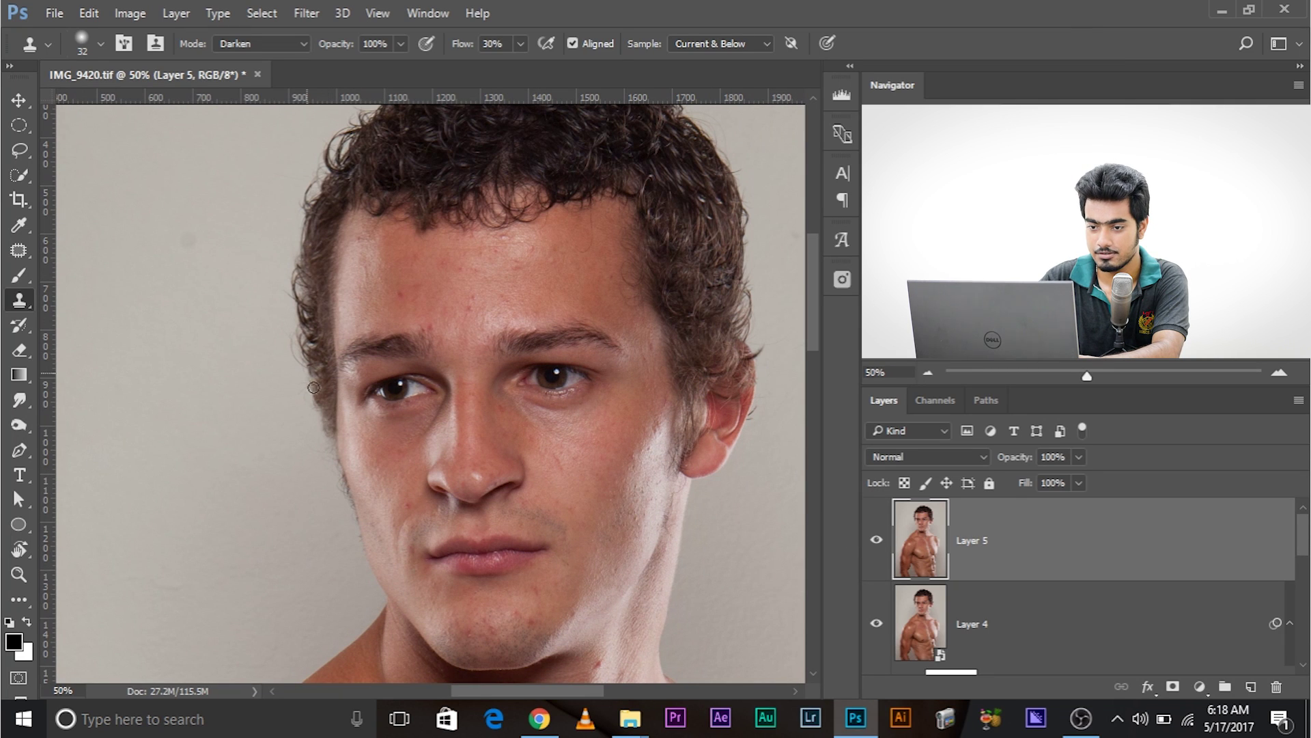
left_click_drag(558, 379, 486, 396)
left_click_drag(595, 367, 544, 399)
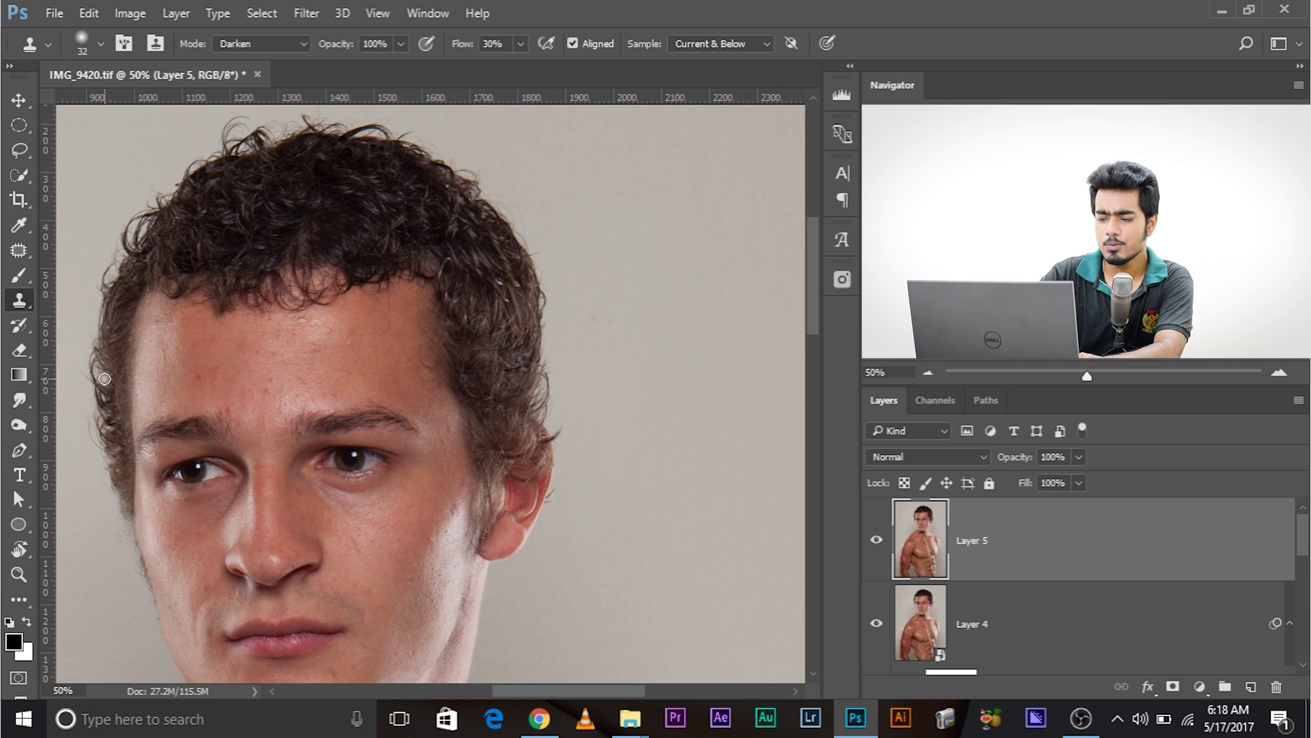
key("ctrl+minus")
key("ctrl+minus")
key("ctrl+minus")
key("ctrl+minus")
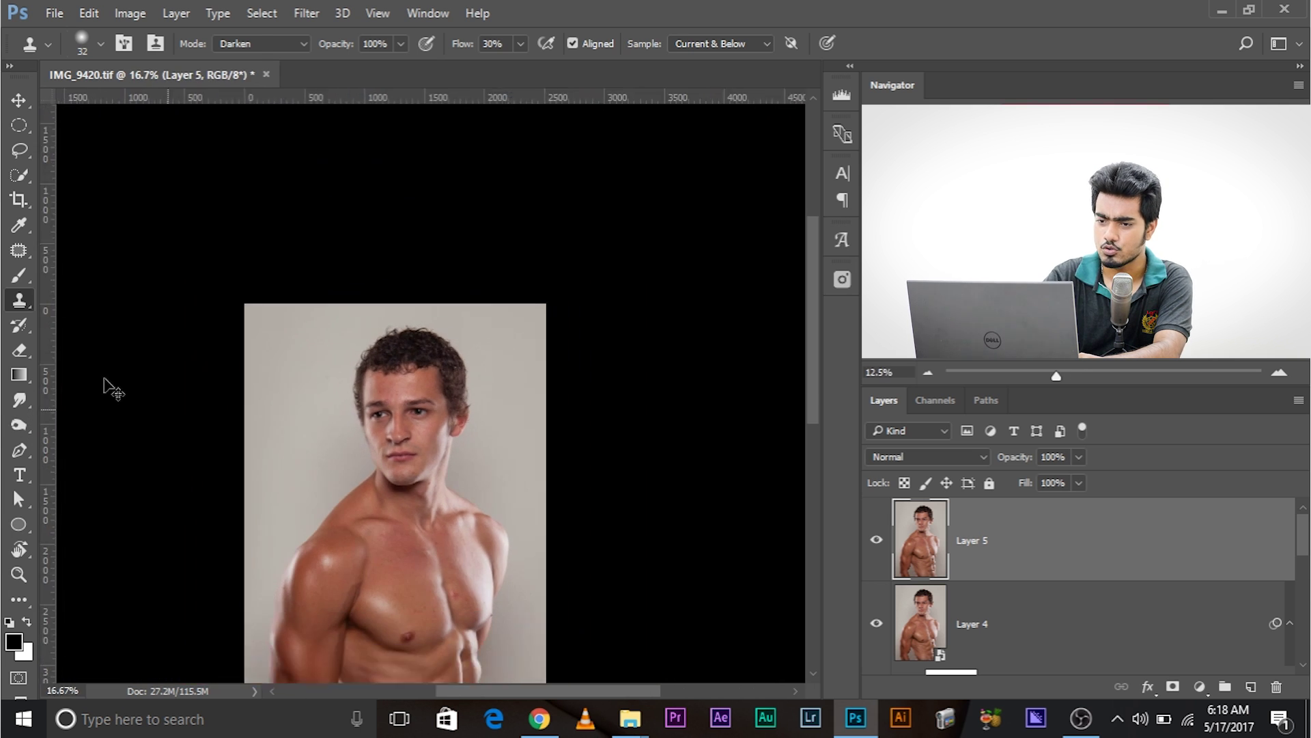